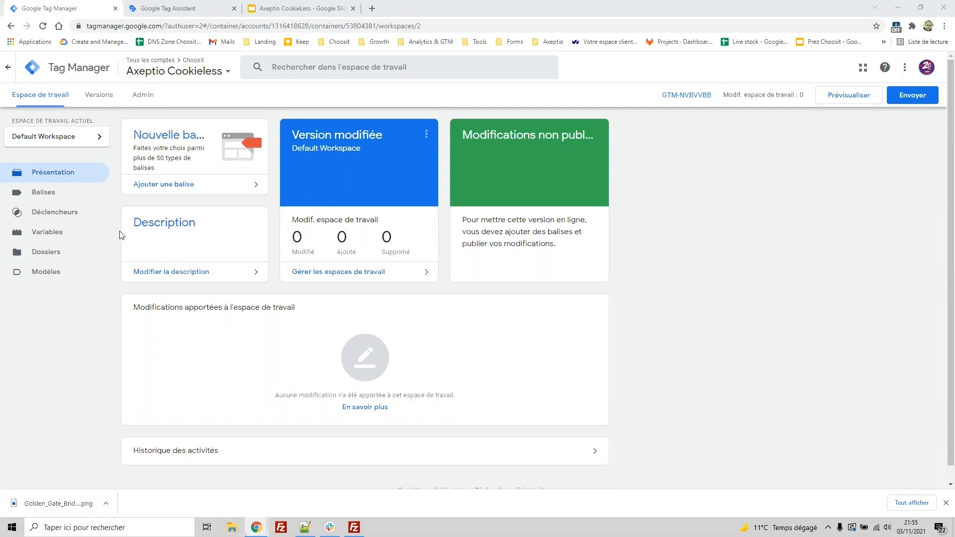
Review the workspace's existing tags, triggers and variables.
{"action": "left_click", "coordinate": [83, 195]}
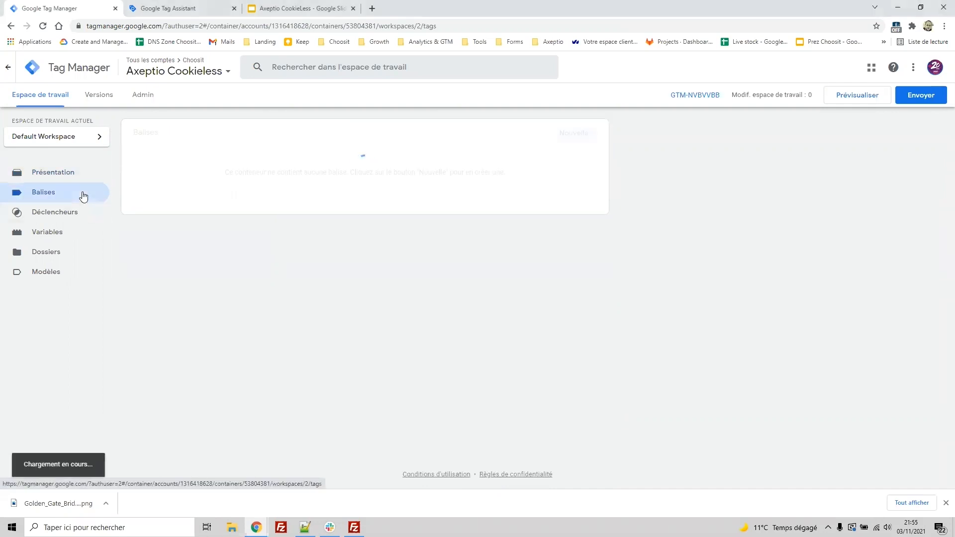
{"action": "left_click", "coordinate": [82, 217]}
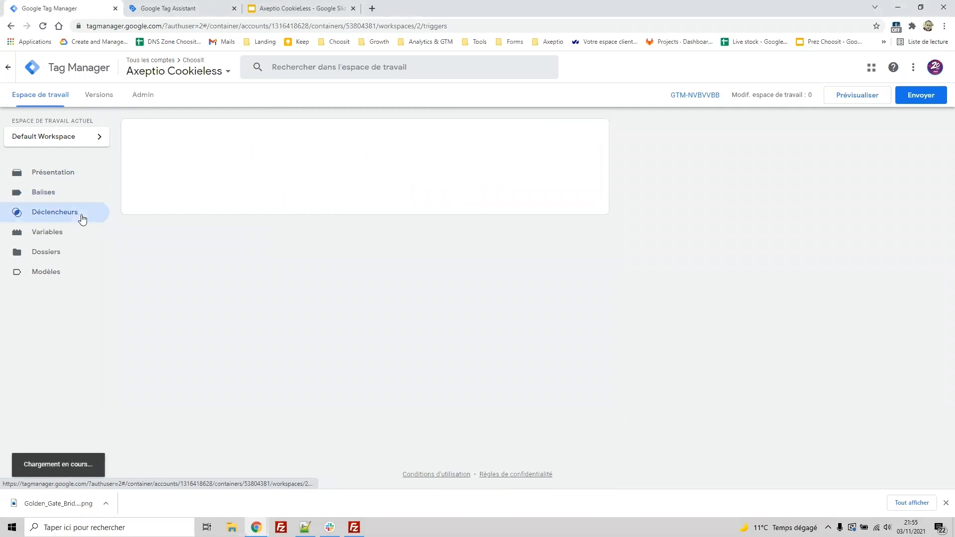
{"action": "left_click", "coordinate": [81, 239]}
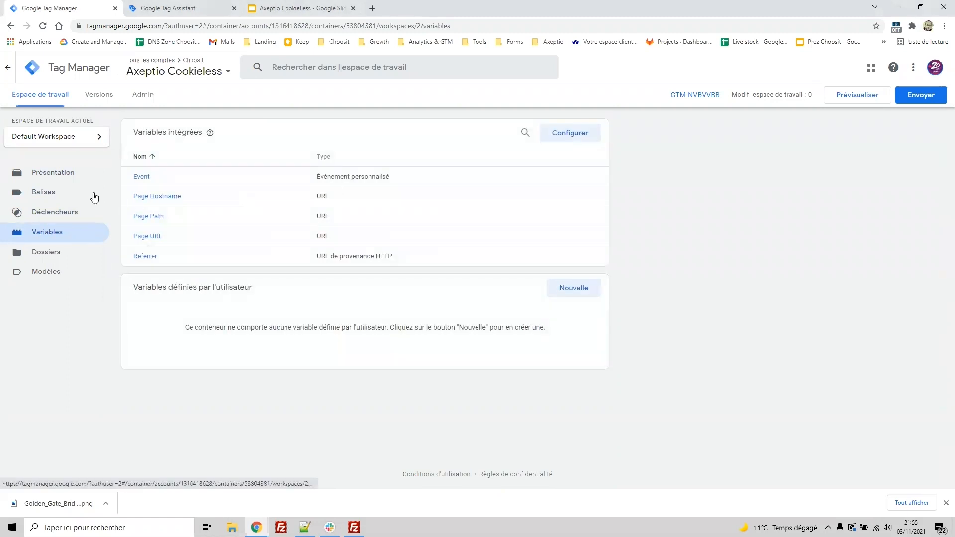
Create a custom HTML tag named "Axeptio" holding the Axeptio SDK loader script with cookiesVersion "test_demo".
{"action": "left_click", "coordinate": [68, 194]}
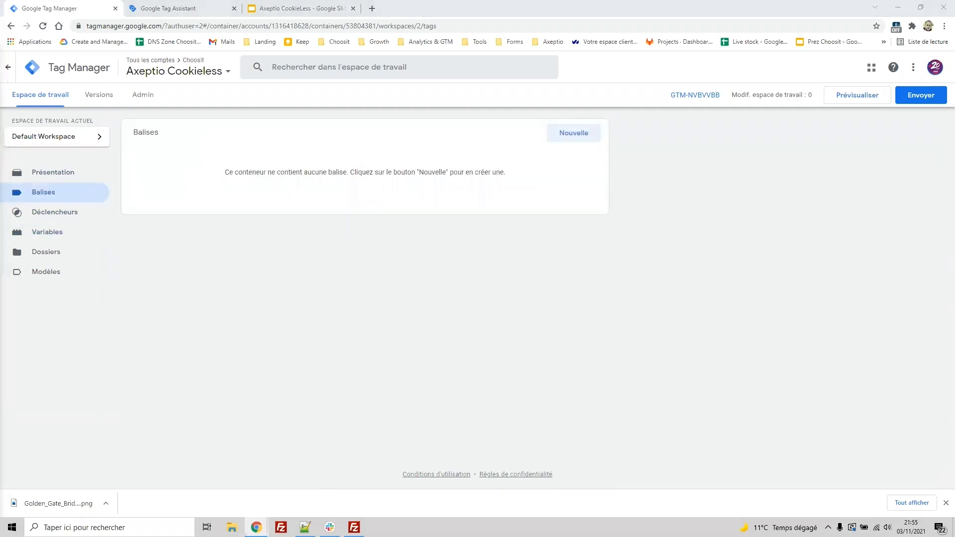
{"action": "key", "text": "alt+Tab"}
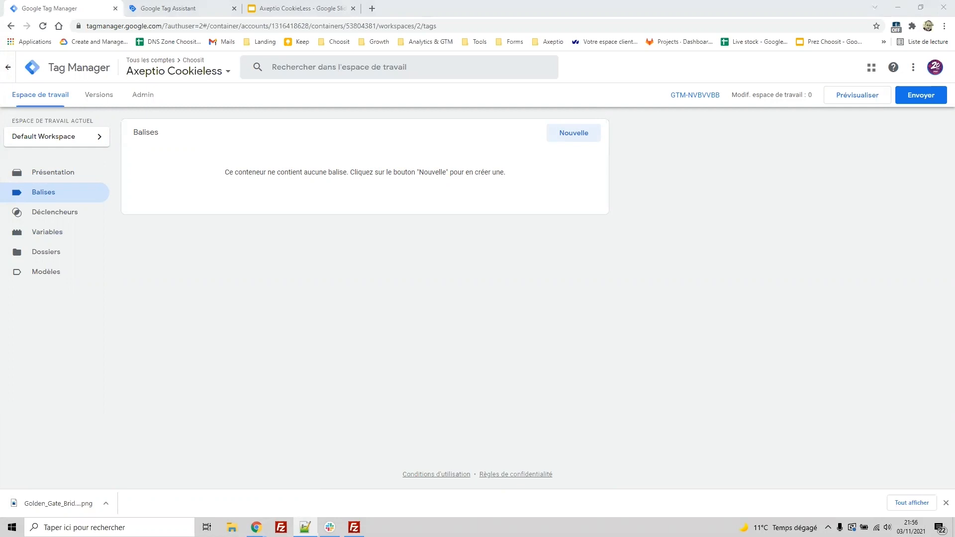
{"action": "left_click", "coordinate": [557, 140]}
{"action": "left_click", "coordinate": [328, 68]}
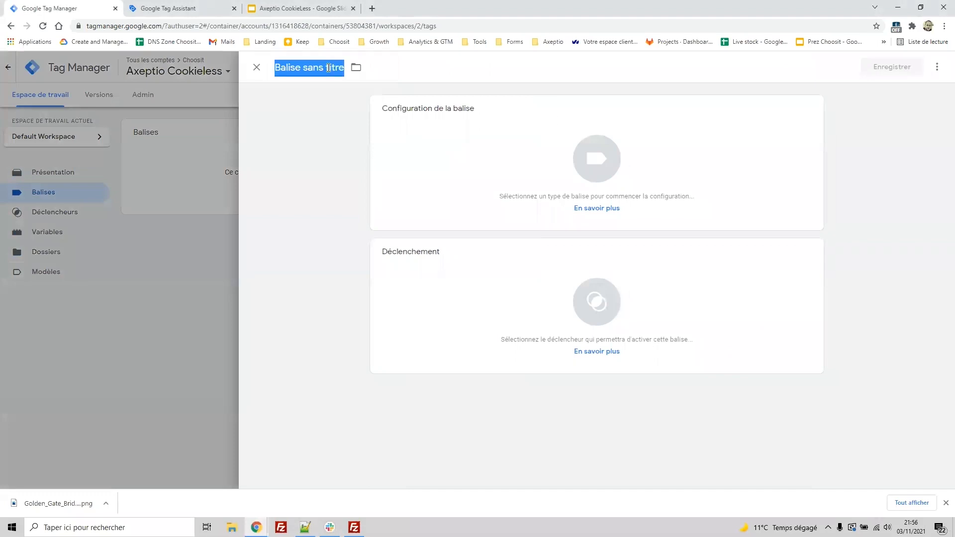
{"action": "type", "text": "Axeptio"}
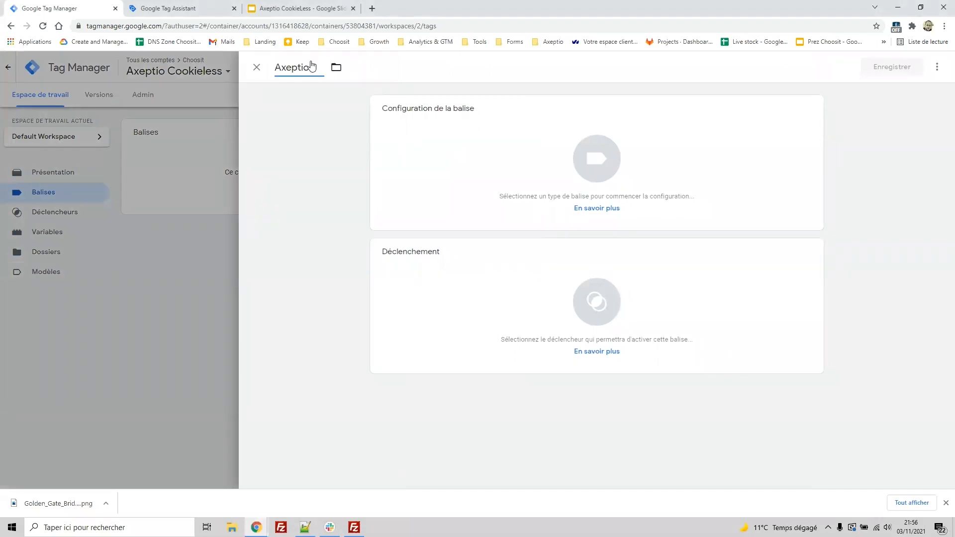
{"action": "left_click", "coordinate": [448, 156]}
{"action": "scroll", "coordinate": [725, 318], "scroll_direction": "down", "scroll_amount": 3}
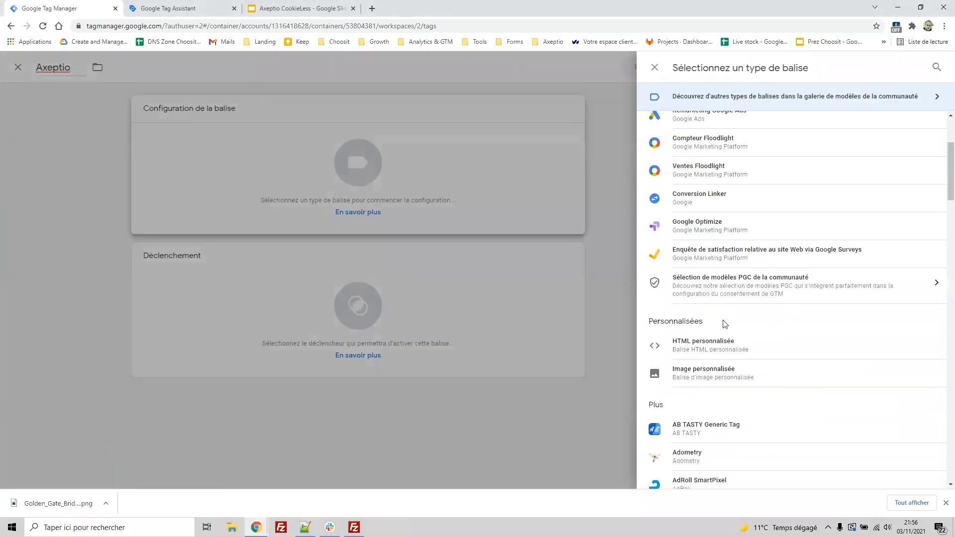
{"action": "left_click", "coordinate": [715, 352]}
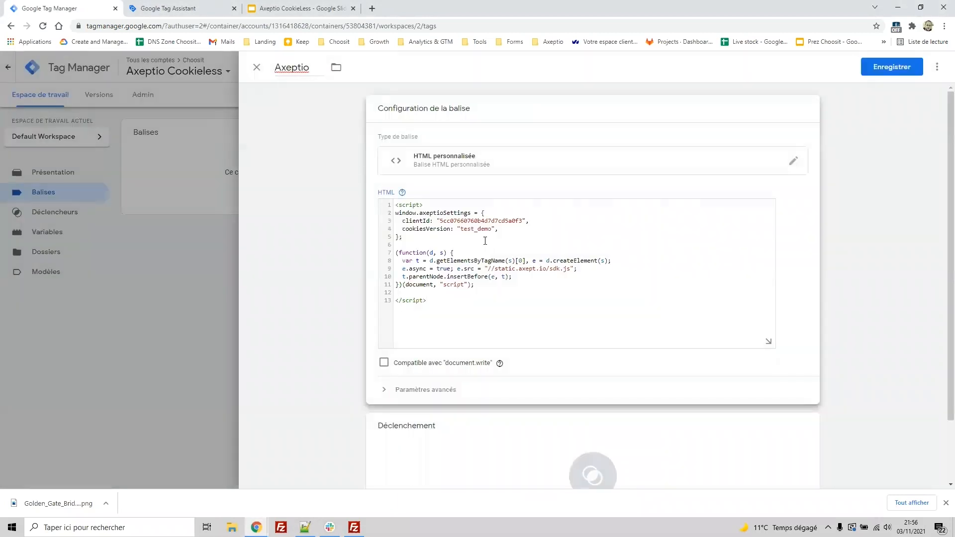
Append a second script block below the Axeptio loader code that runs alert("Axeptio chargé").
{"action": "key", "text": "alt+Tab"}
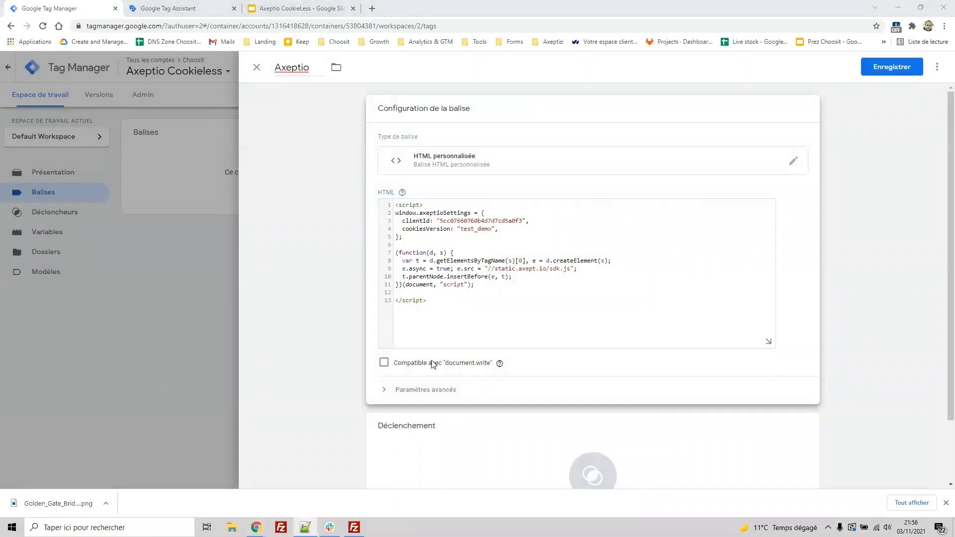
{"action": "left_click", "coordinate": [458, 314]}
{"action": "type", "text": "<script> alert(\"Axeptio chargé\"); </script>"}
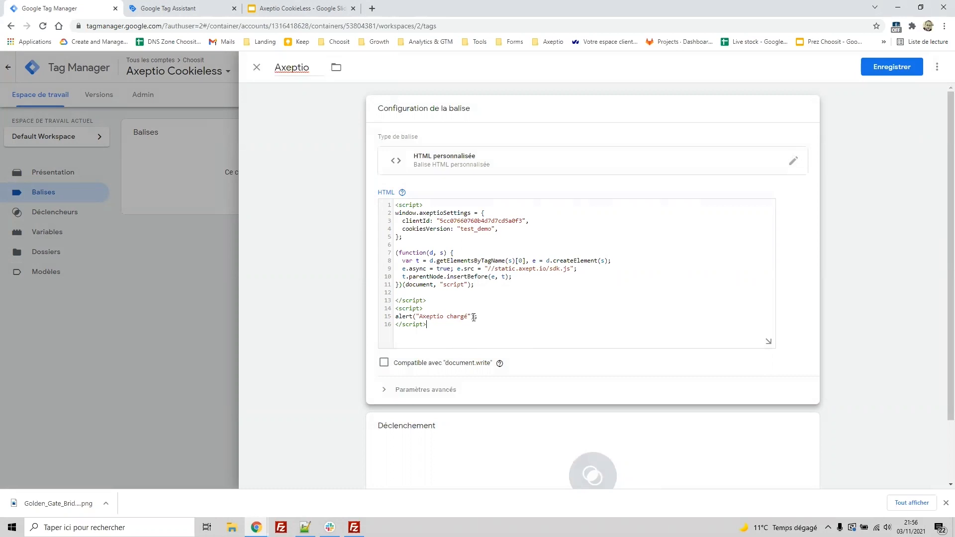
Fire the Axeptio tag on the All Pages trigger and save the tag.
{"action": "left_click", "coordinate": [522, 401]}
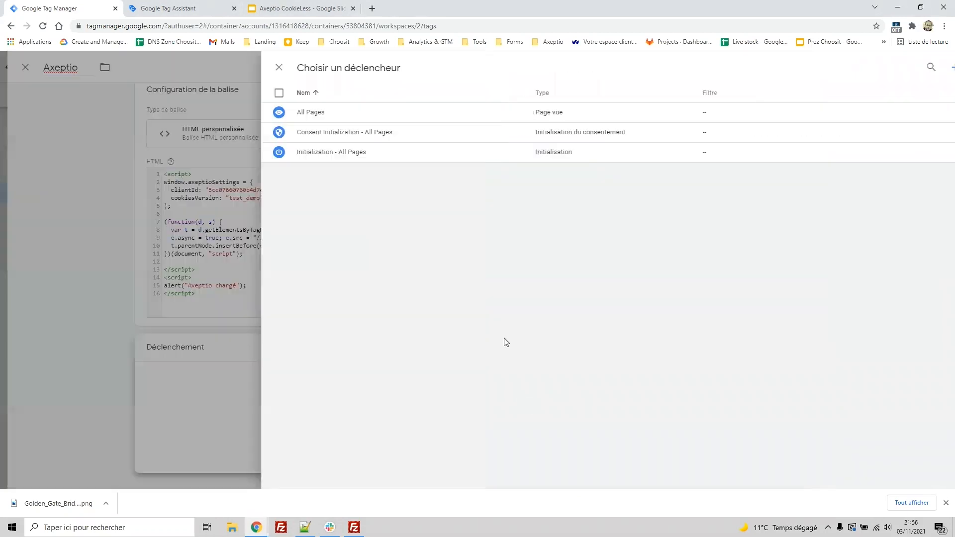
{"action": "left_click", "coordinate": [321, 113]}
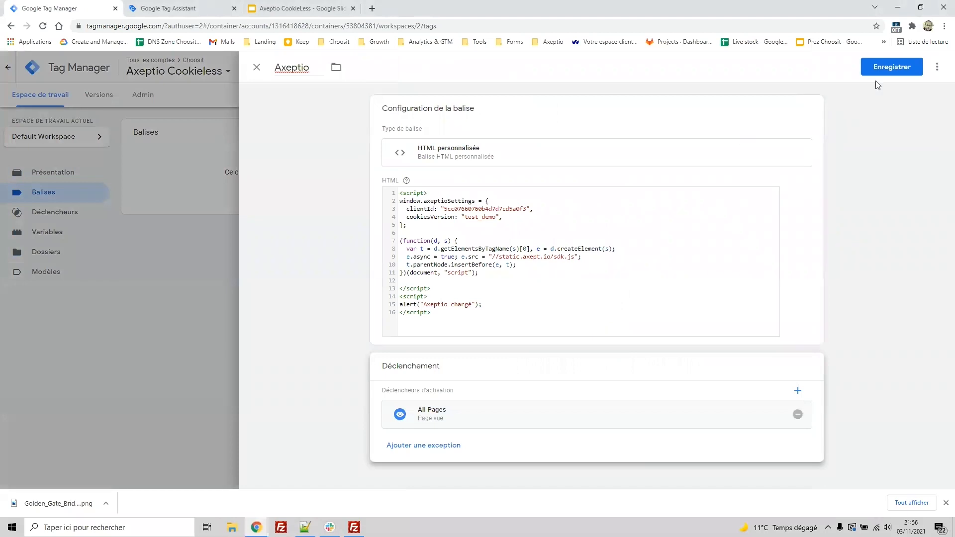
{"action": "left_click", "coordinate": [888, 70]}
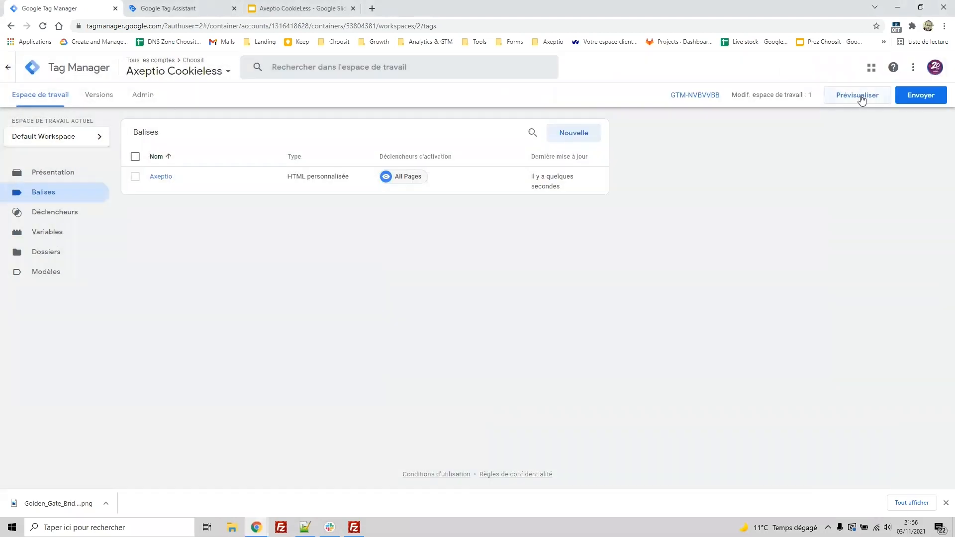
{"action": "left_click", "coordinate": [862, 99]}
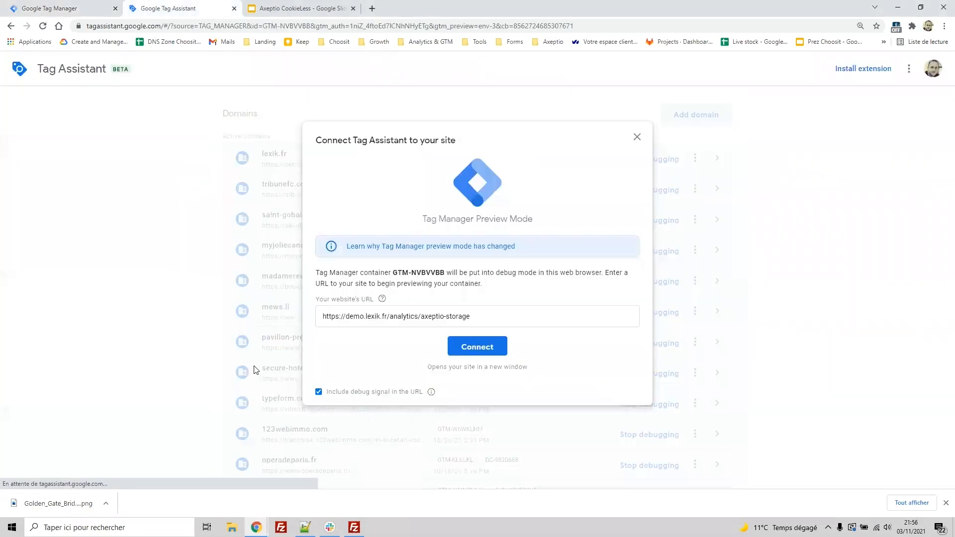
{"action": "left_click", "coordinate": [474, 346]}
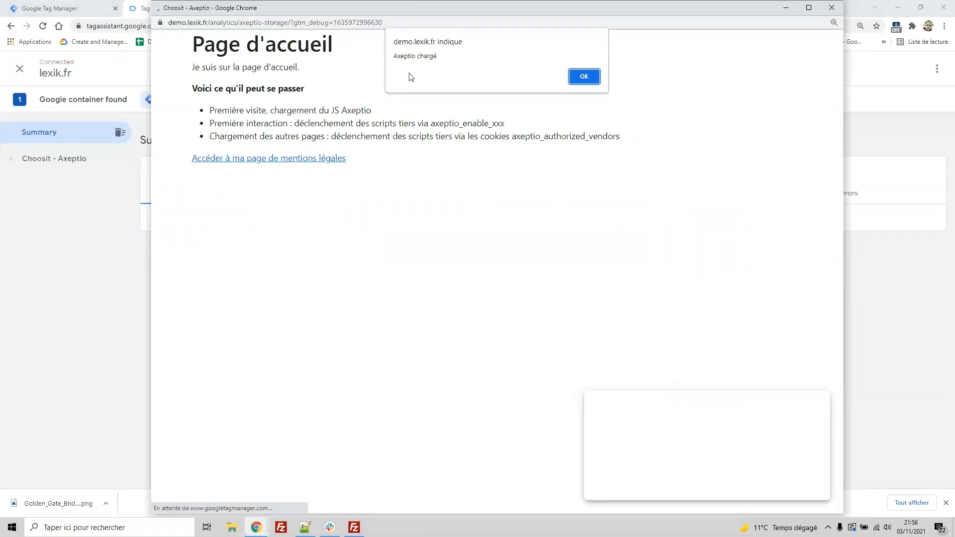
{"action": "left_click", "coordinate": [586, 77]}
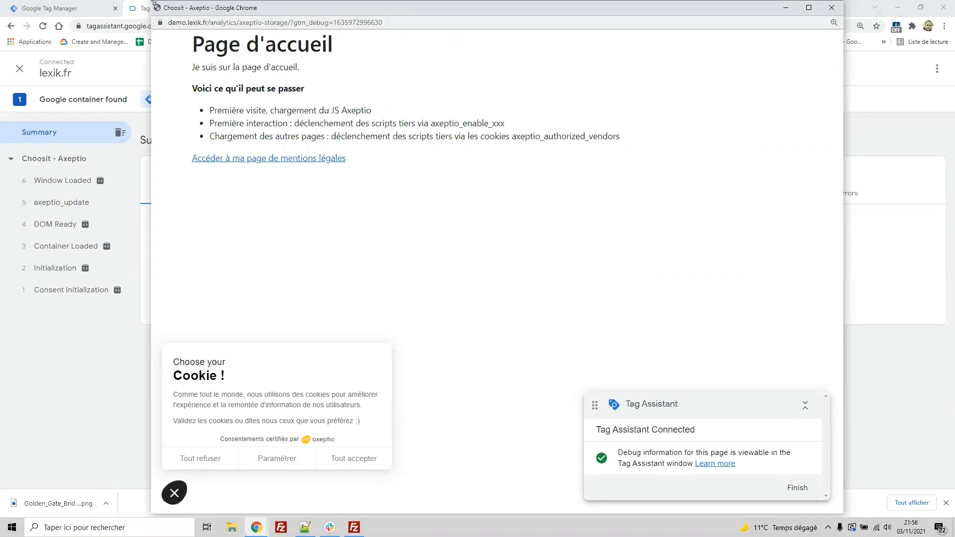
{"action": "left_click_drag", "start_coordinate": [154, 3], "coordinate": [297, 6]}
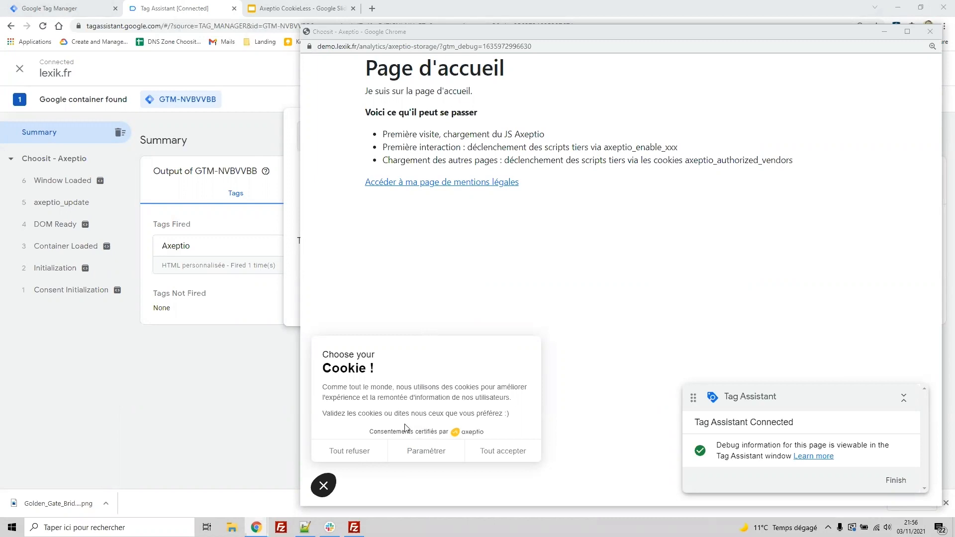
{"action": "left_click", "coordinate": [505, 453]}
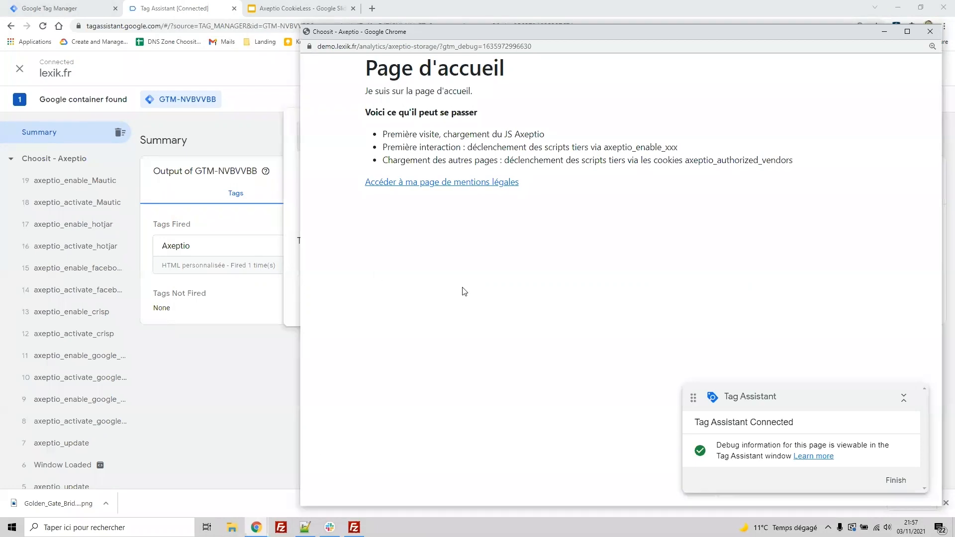
Inspect the demo page's stored cookies in DevTools, comparing the decoded values of axeptio_all_vendors and axeptio_authorized_vendors.
{"action": "right_click", "coordinate": [563, 185]}
{"action": "left_click", "coordinate": [601, 345]}
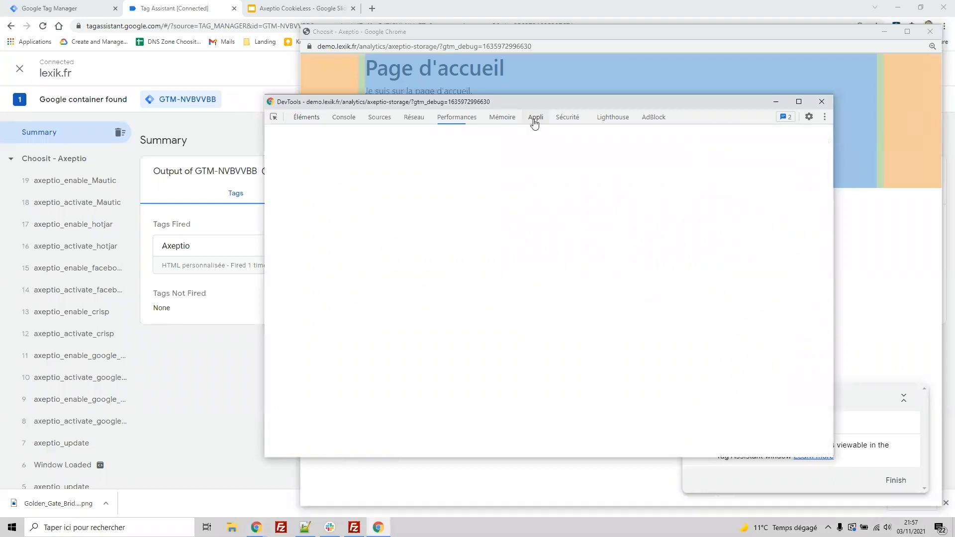
{"action": "left_click", "coordinate": [535, 118]}
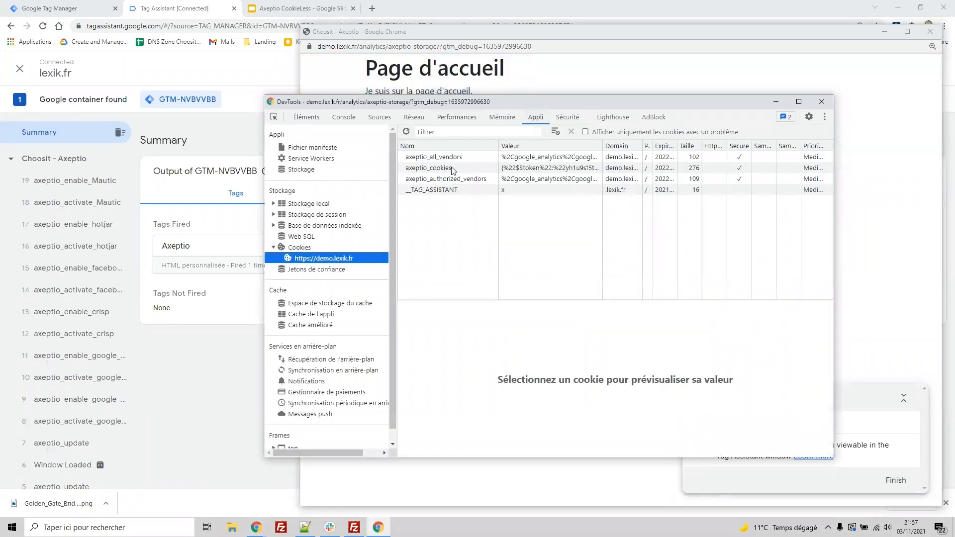
{"action": "left_click", "coordinate": [418, 158]}
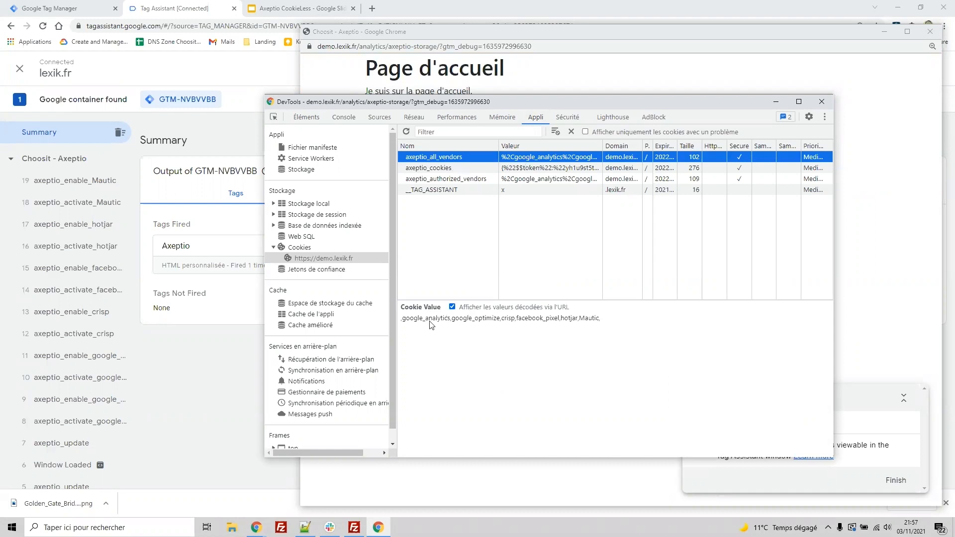
{"action": "left_click_drag", "start_coordinate": [410, 320], "coordinate": [598, 323]}
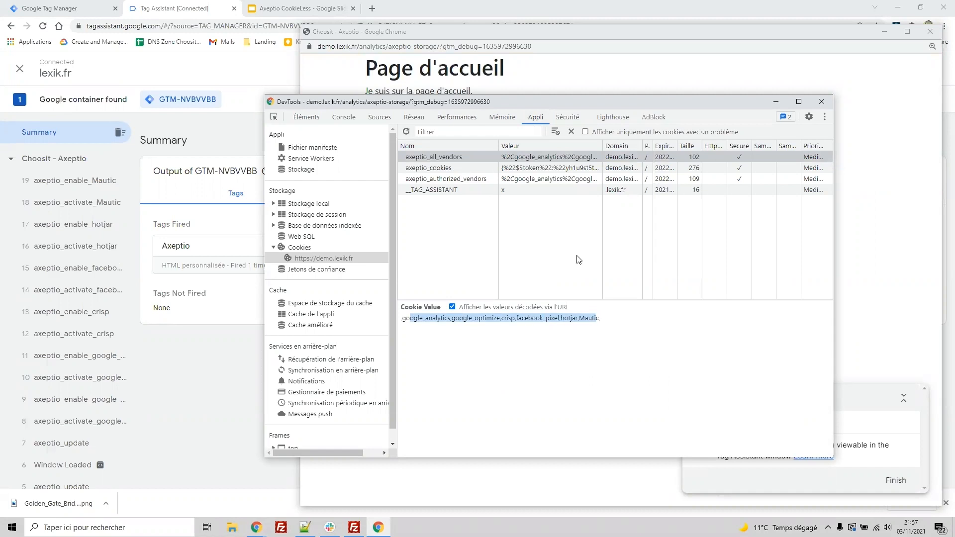
{"action": "left_click", "coordinate": [421, 180]}
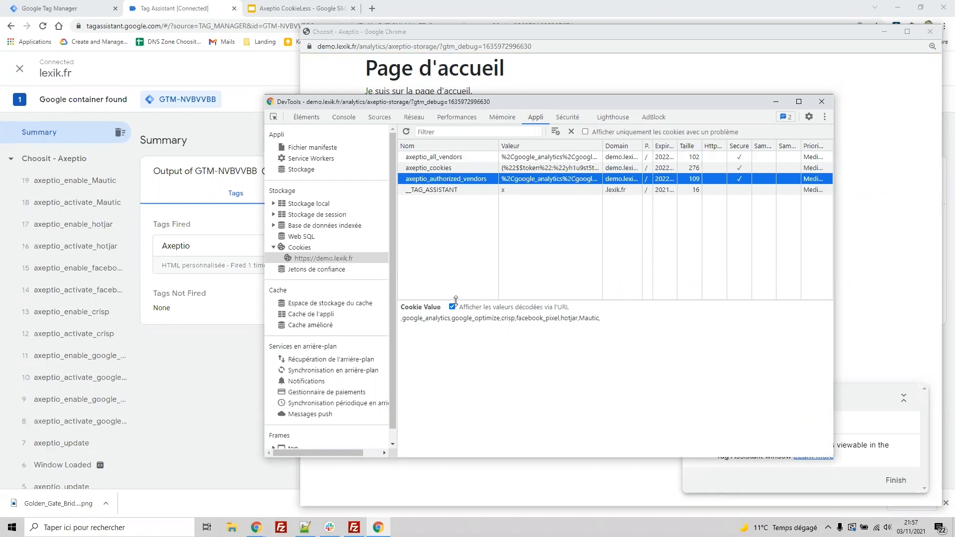
{"action": "left_click", "coordinate": [447, 158]}
{"action": "left_click", "coordinate": [455, 180]}
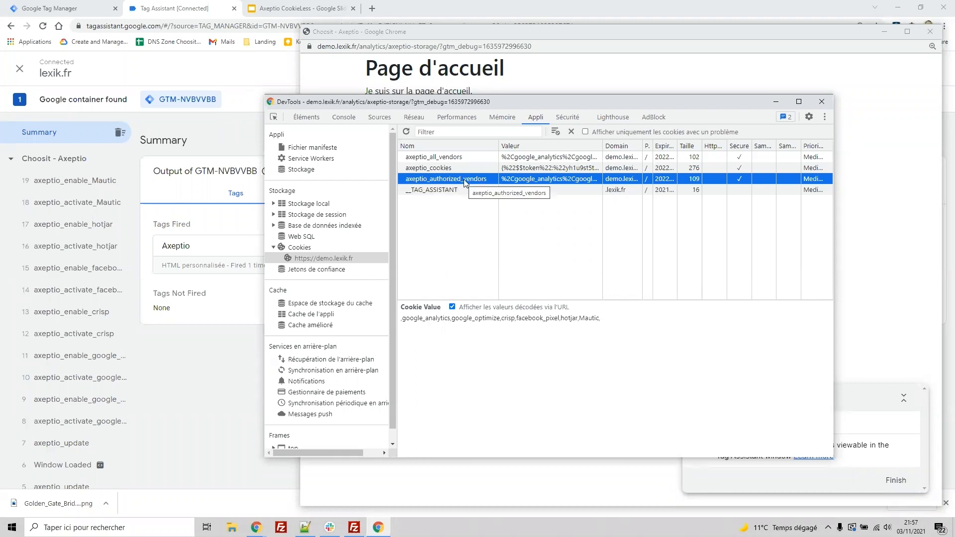
Copy the axeptio_authorized_vendors cookie name and start a user-defined Tag Manager variable named "Cookie - axeptio_authorized_vendors".
{"action": "double_click", "coordinate": [419, 180]}
{"action": "key", "text": "ctrl+c"}
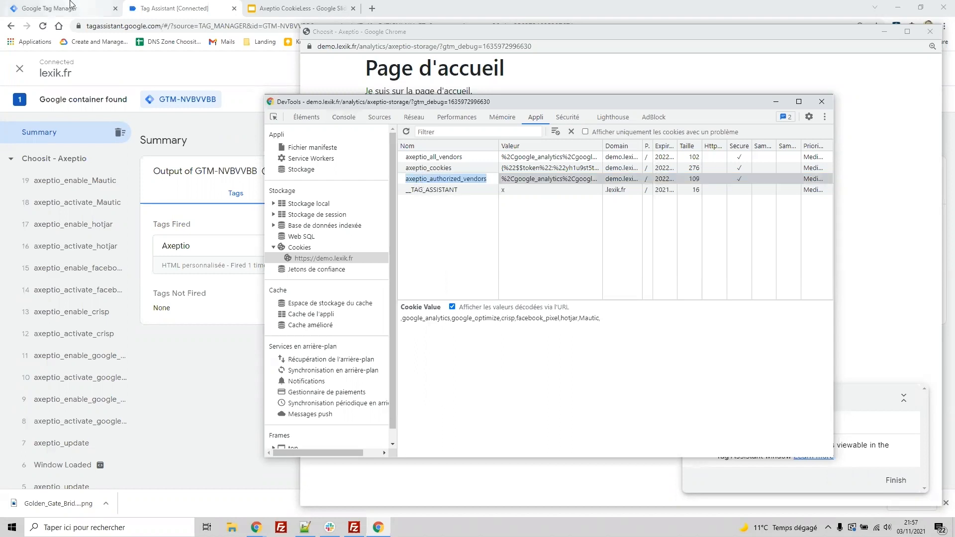
{"action": "left_click", "coordinate": [54, 8]}
{"action": "left_click", "coordinate": [72, 236]}
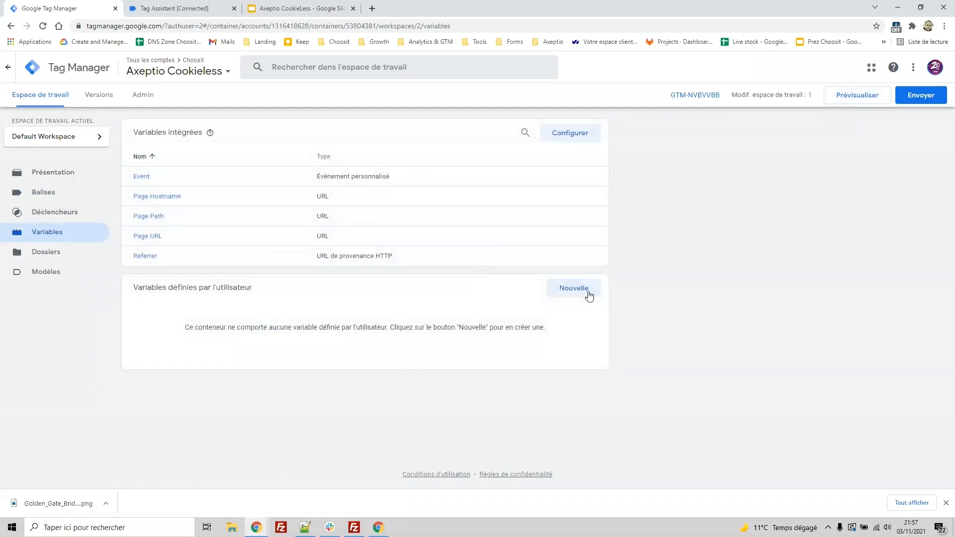
{"action": "left_click", "coordinate": [590, 296]}
{"action": "left_click", "coordinate": [341, 66]}
{"action": "type", "text": "Cookie"}
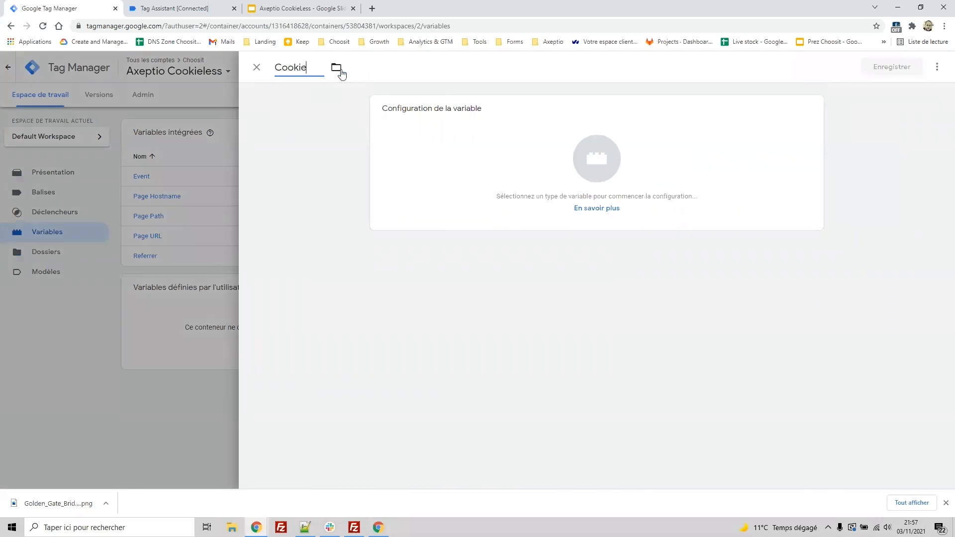
{"action": "type", "text": " -"}
{"action": "key", "text": "ctrl+v"}
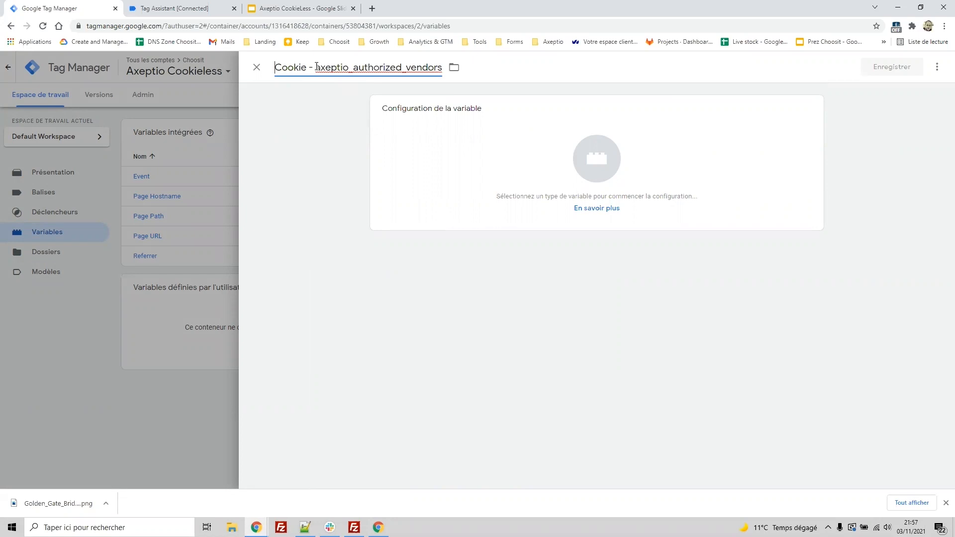
Configure the variable as a first-party cookie (Cookie propriétaire) reading axeptio_authorized_vendors with URI decoding enabled, and save it.
{"action": "left_click", "coordinate": [492, 127]}
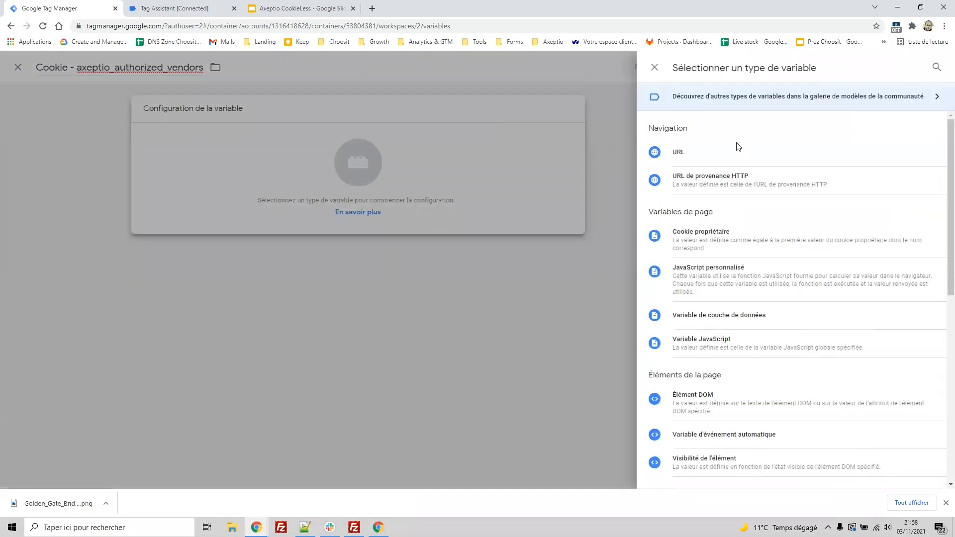
{"action": "left_click", "coordinate": [727, 237]}
{"action": "left_click", "coordinate": [436, 208]}
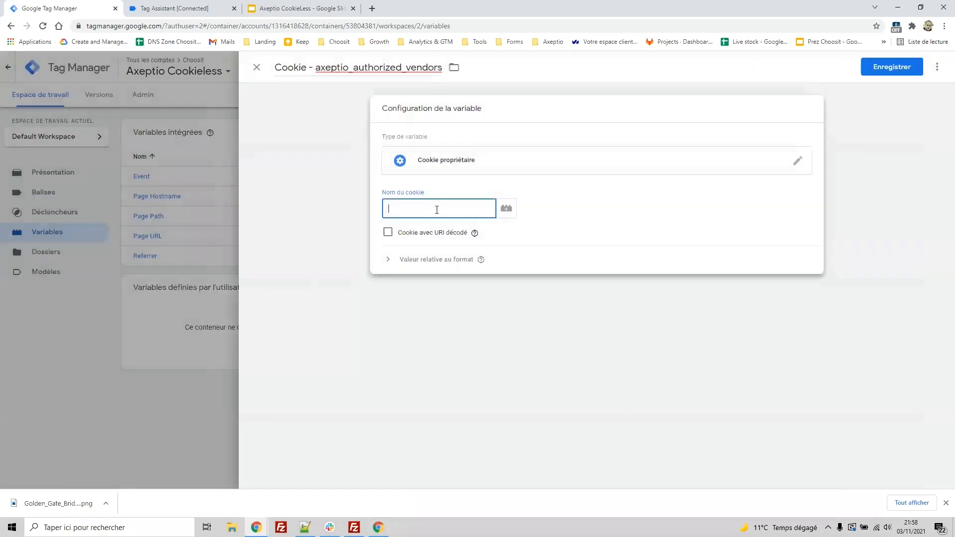
{"action": "key", "text": "ctrl+v"}
{"action": "left_click", "coordinate": [387, 232]}
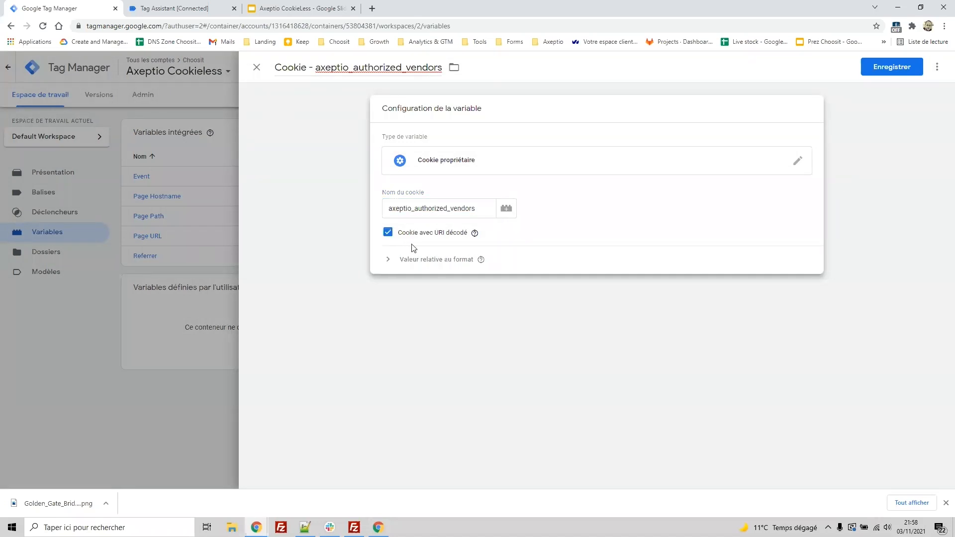
{"action": "left_click", "coordinate": [891, 71]}
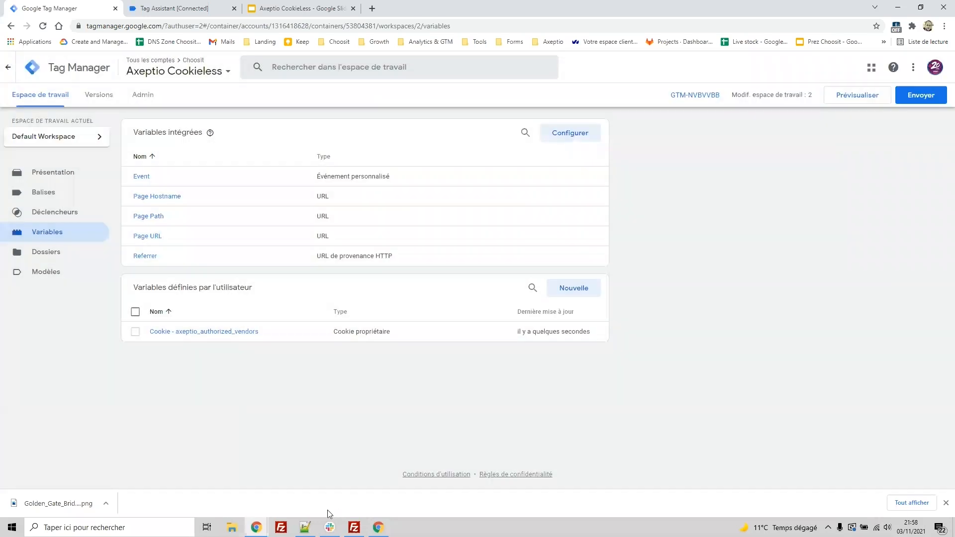
Copy the axeptio_all_vendors cookie name from DevTools and start a user-defined Tag Manager variable named "Cookie - axeptio_all_vendors".
{"action": "left_click", "coordinate": [377, 527]}
{"action": "double_click", "coordinate": [449, 157]}
{"action": "key", "text": "ctrl+c"}
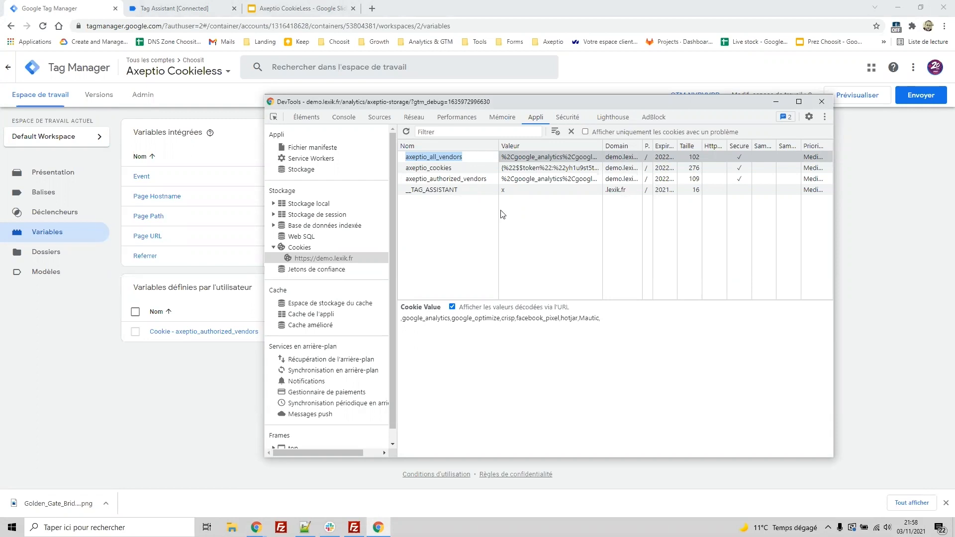
{"action": "left_click", "coordinate": [775, 102]}
{"action": "left_click", "coordinate": [574, 295]}
{"action": "left_click", "coordinate": [314, 67]}
{"action": "type", "text": "Cookie -"}
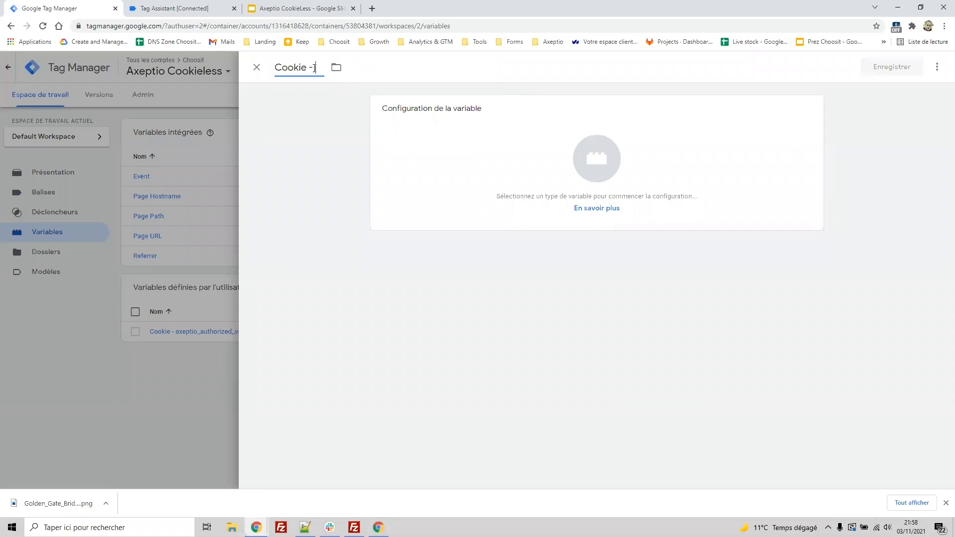
{"action": "key", "text": "ctrl+v"}
Make the variable a first-party cookie (Cookie propriétaire) reading axeptio_all_vendors with URI decoding enabled, and save it.
{"action": "left_click", "coordinate": [469, 180]}
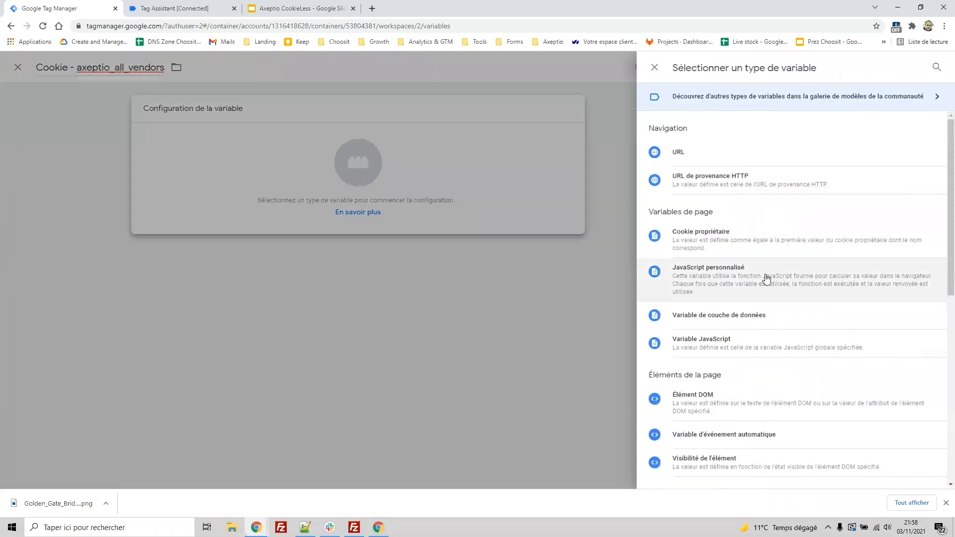
{"action": "left_click", "coordinate": [747, 240]}
{"action": "key", "text": "ctrl+v"}
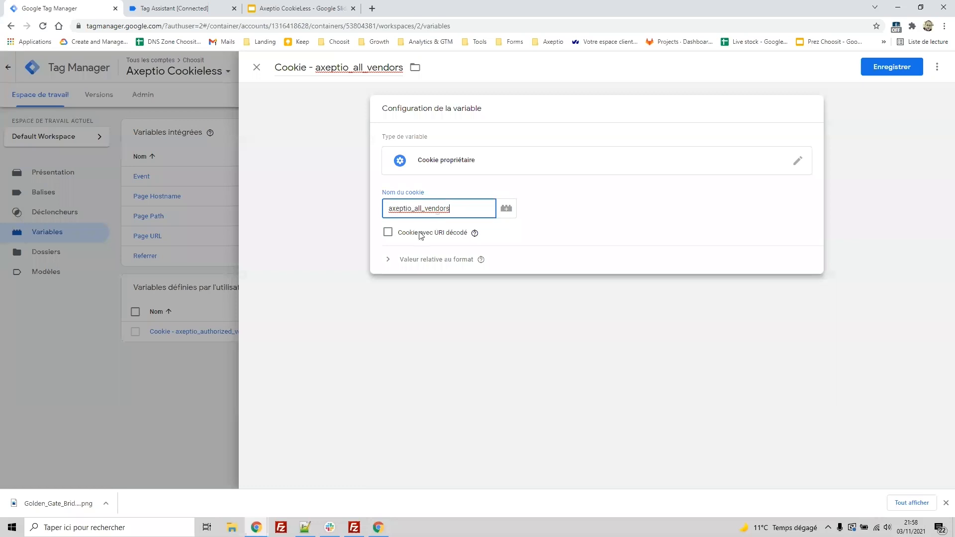
{"action": "left_click", "coordinate": [388, 232]}
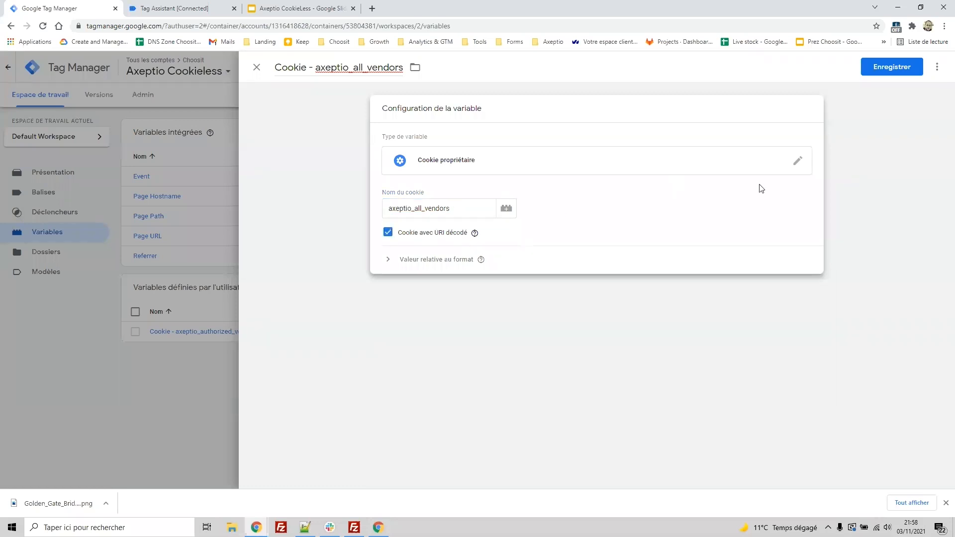
{"action": "left_click", "coordinate": [889, 69]}
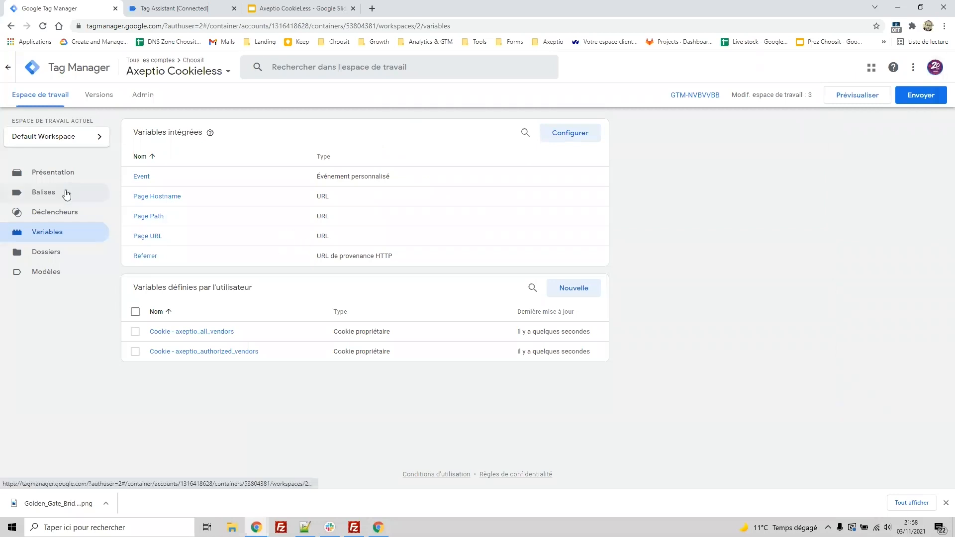
Start a new trigger in the container and name it "Exception - Axeptio SDK".
{"action": "left_click", "coordinate": [67, 194]}
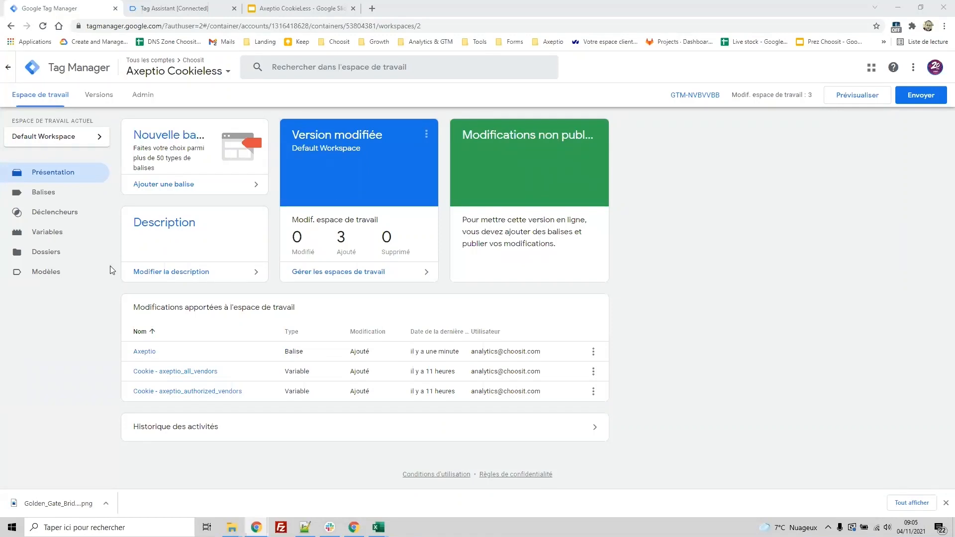
{"action": "left_click", "coordinate": [71, 198]}
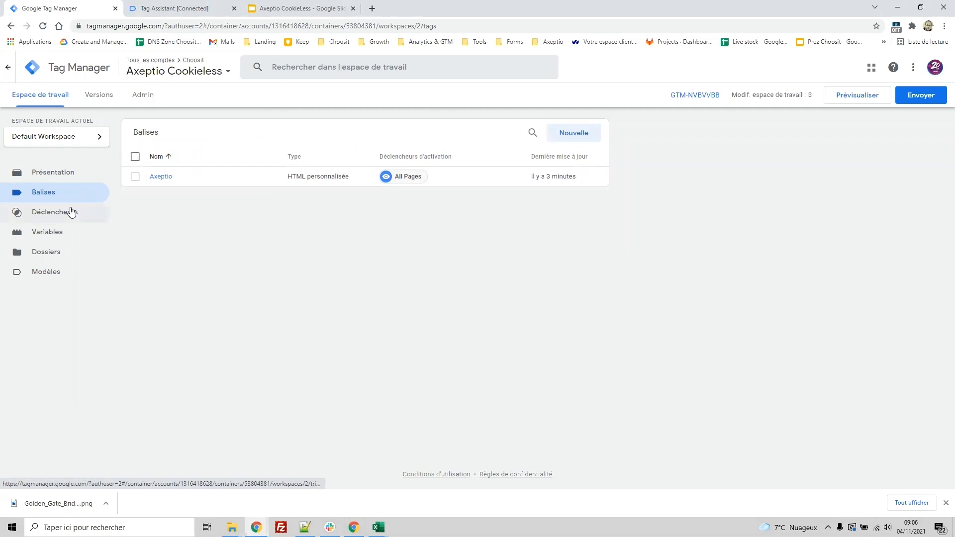
{"action": "left_click", "coordinate": [67, 215]}
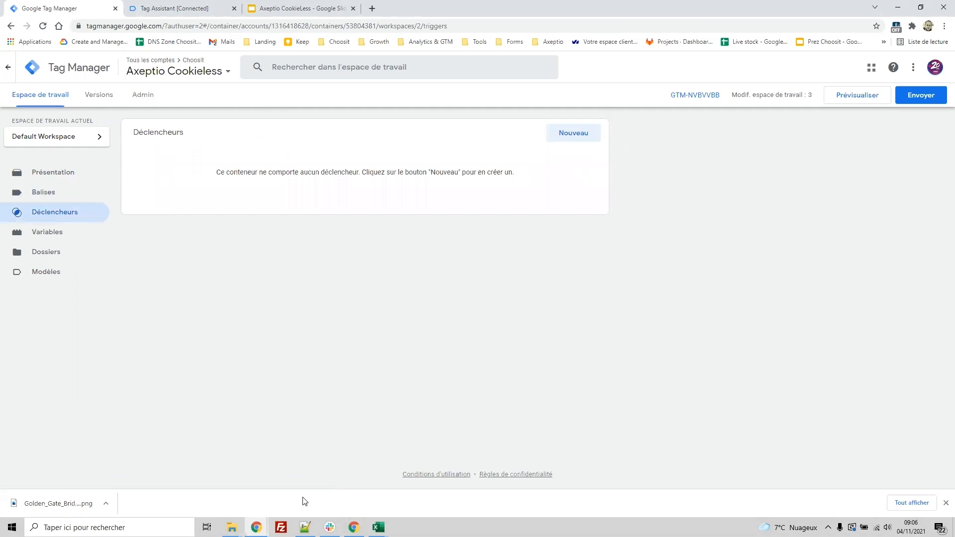
{"action": "left_click", "coordinate": [572, 134]}
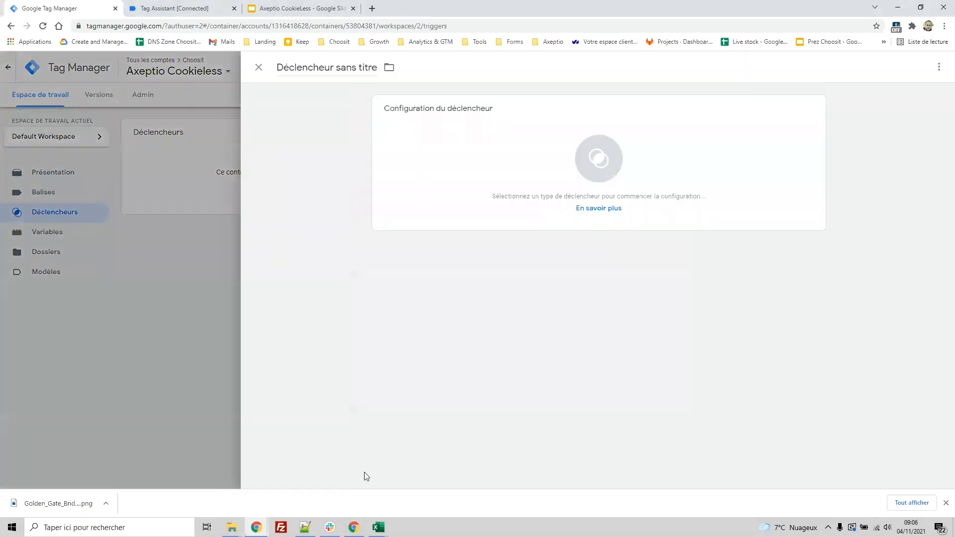
{"action": "left_click", "coordinate": [305, 527]}
{"action": "left_click", "coordinate": [36, 303]}
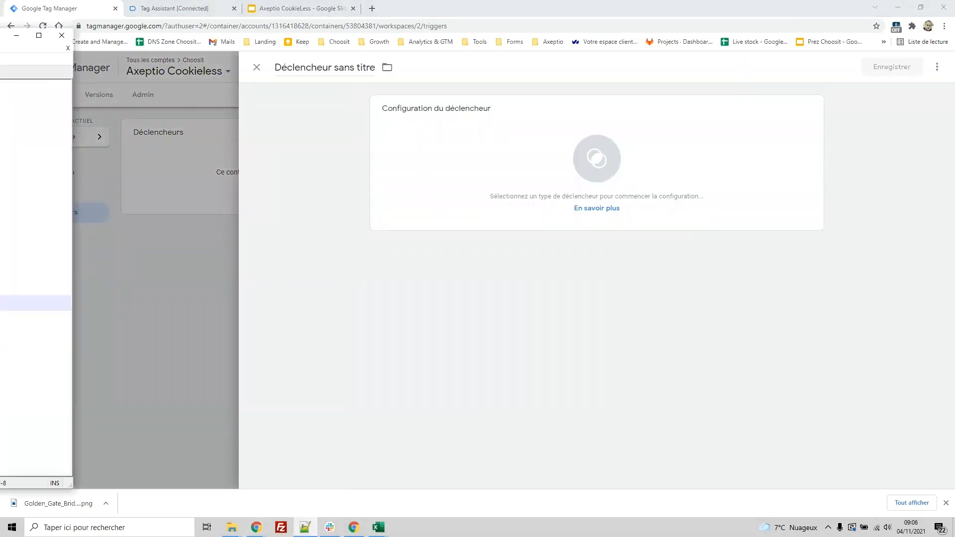
{"action": "left_click", "coordinate": [36, 319]}
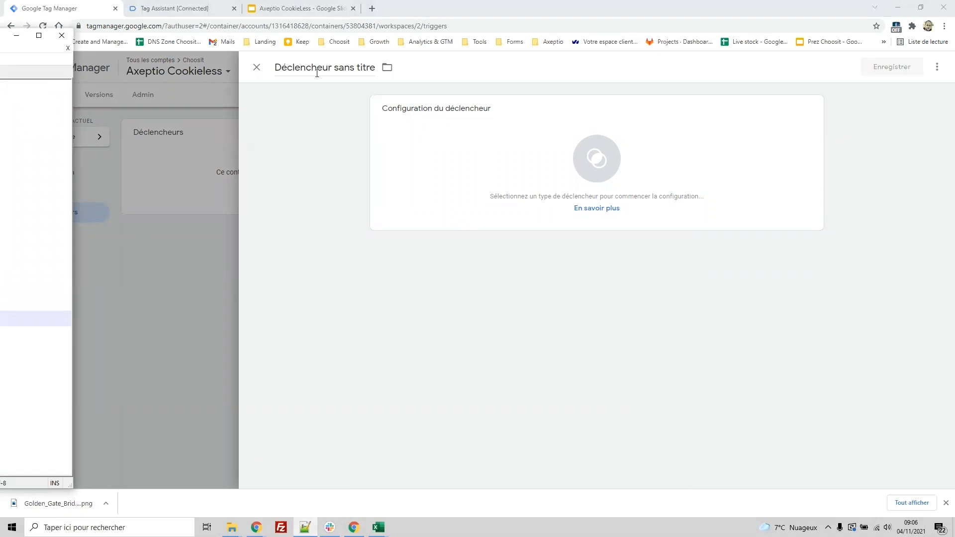
{"action": "left_click", "coordinate": [317, 73]}
{"action": "type", "text": "Exception - Axeptio SDK"}
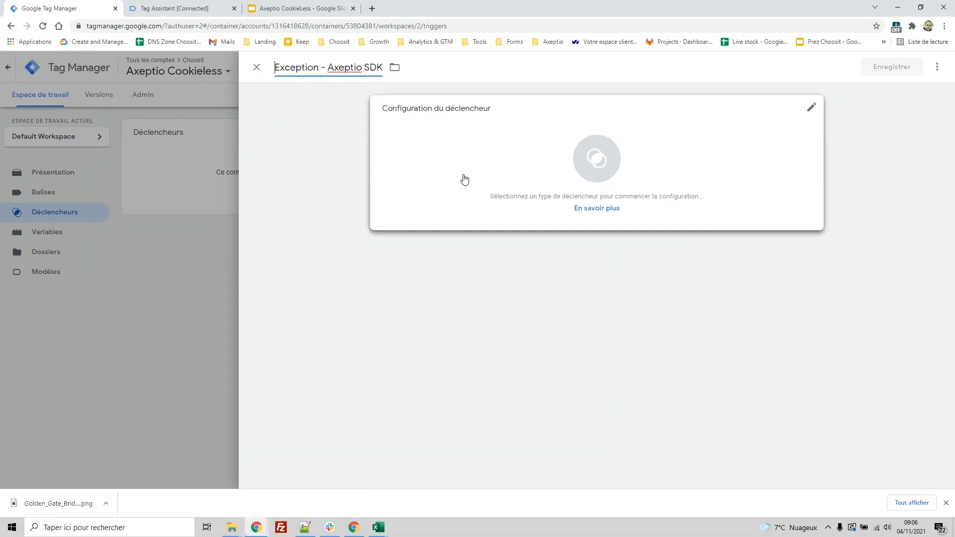
Set the trigger type to Page vue and limit it to certain page views (Certaines pages vues).
{"action": "left_click", "coordinate": [464, 179]}
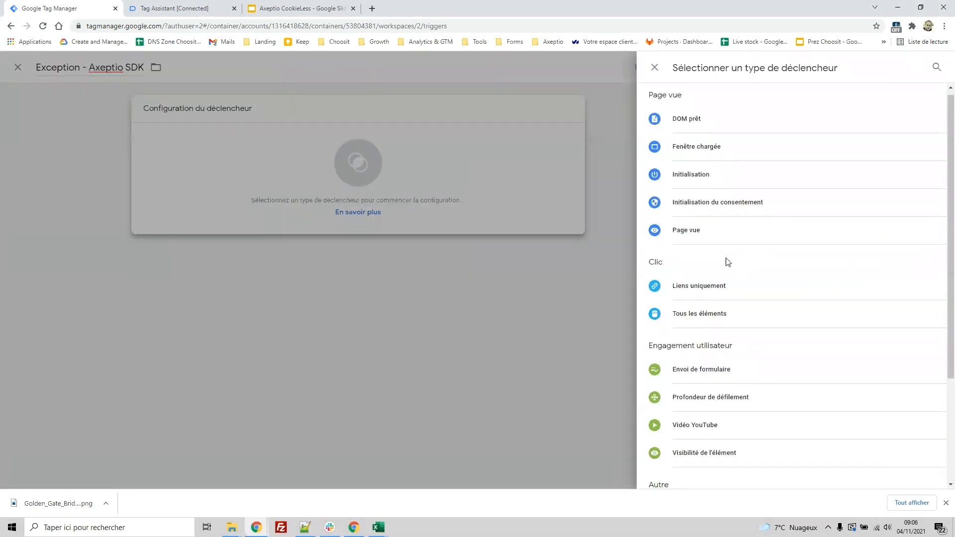
{"action": "scroll", "coordinate": [726, 258], "scroll_direction": "down", "scroll_amount": 3}
{"action": "scroll", "coordinate": [721, 214], "scroll_direction": "up", "scroll_amount": 2}
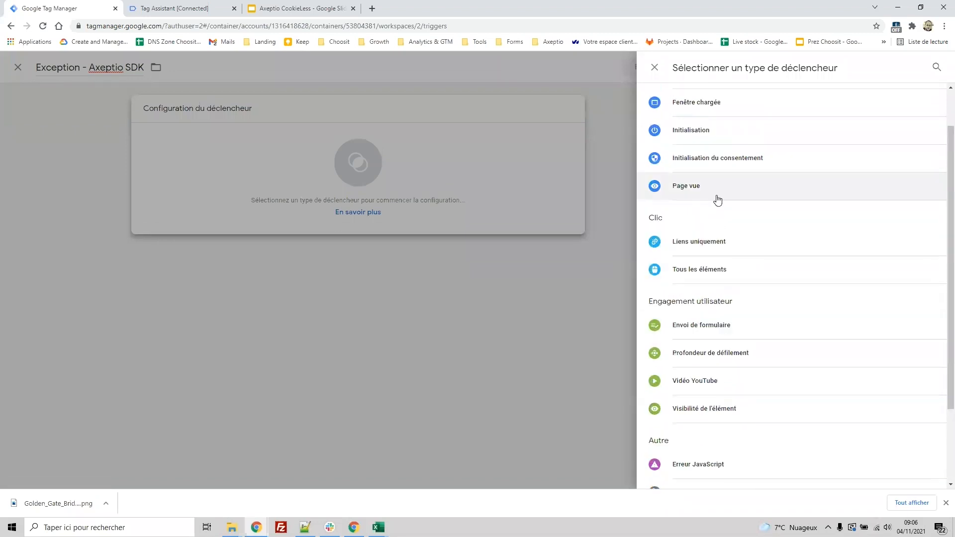
{"action": "left_click", "coordinate": [716, 197]}
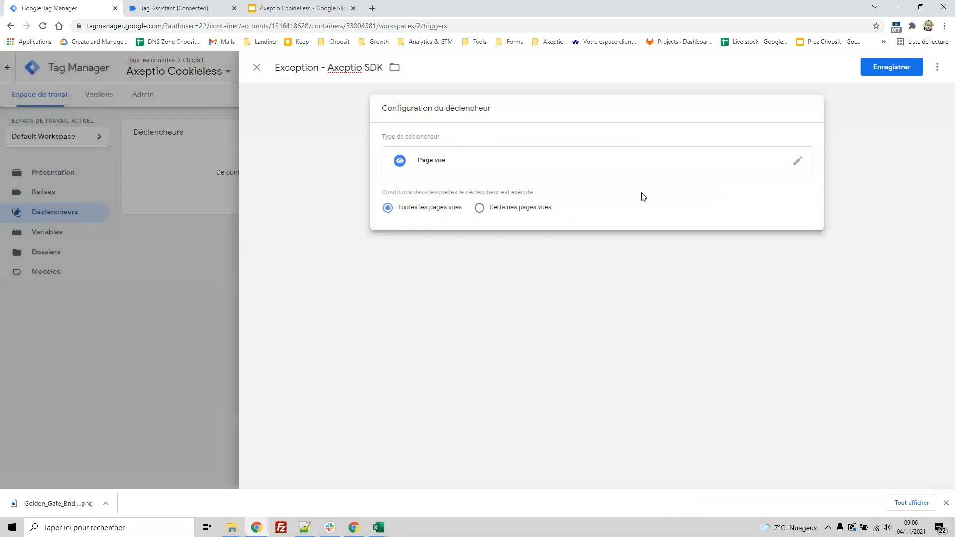
{"action": "left_click", "coordinate": [479, 208]}
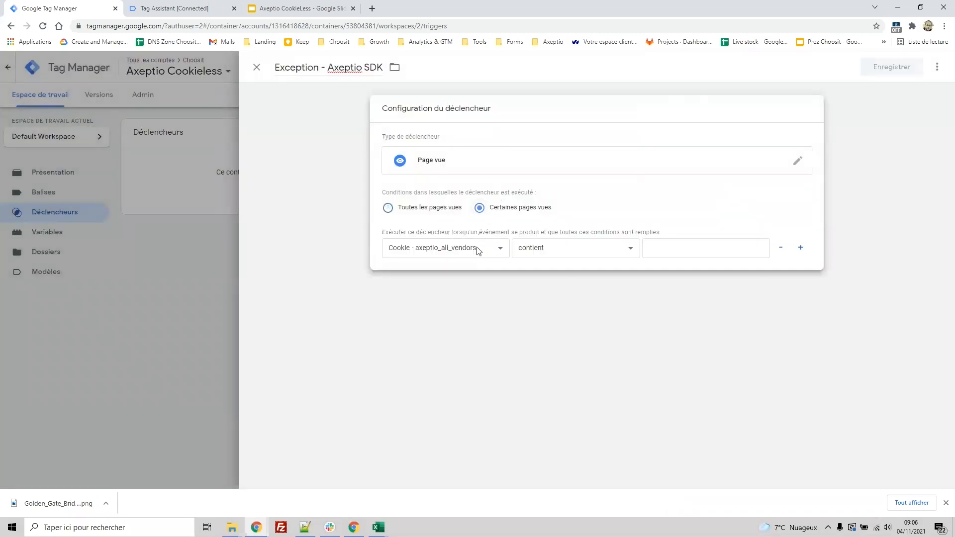
Set the trigger condition to Cookie - axeptio_all_vendors "ne correspond pas à l'expression régulière" undefined, and save the trigger.
{"action": "left_click", "coordinate": [550, 252]}
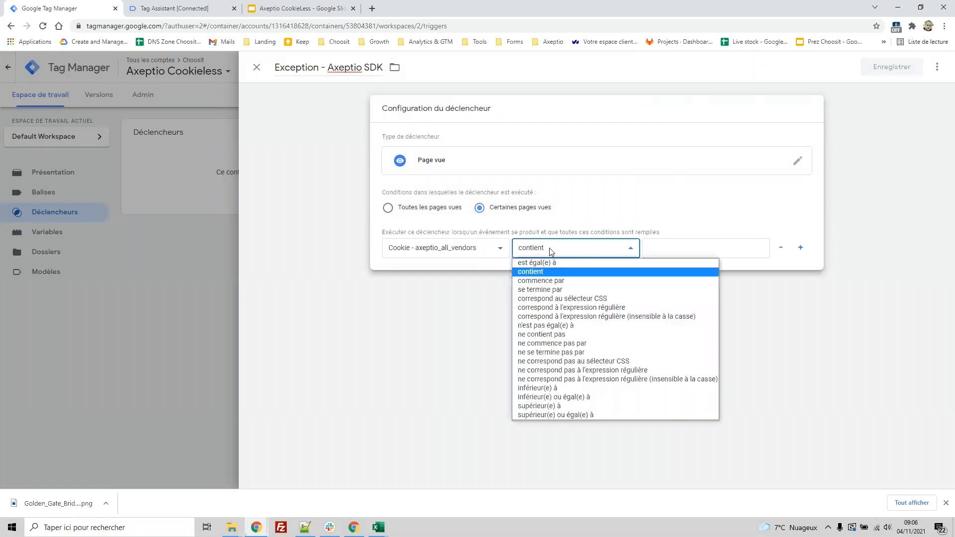
{"action": "left_click", "coordinate": [588, 370]}
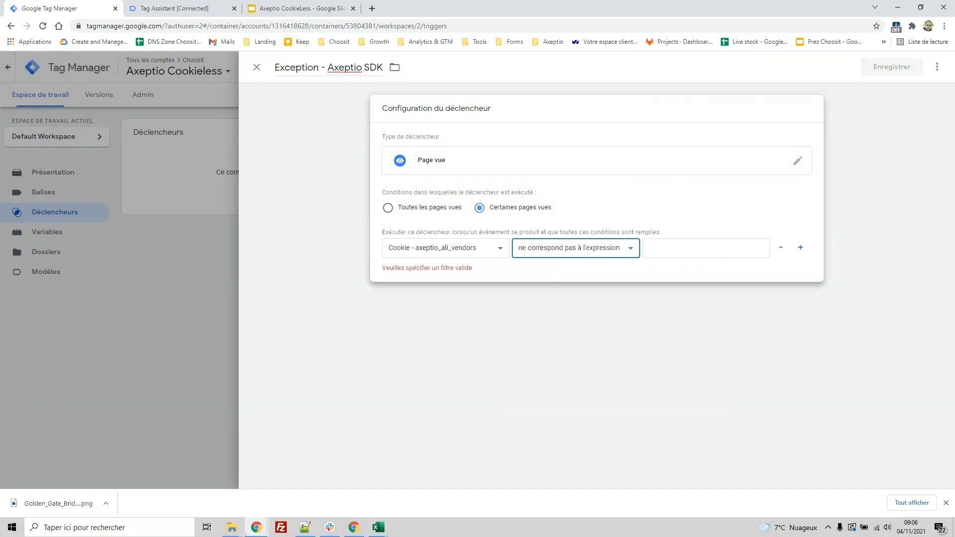
{"action": "key", "text": "alt+Tab"}
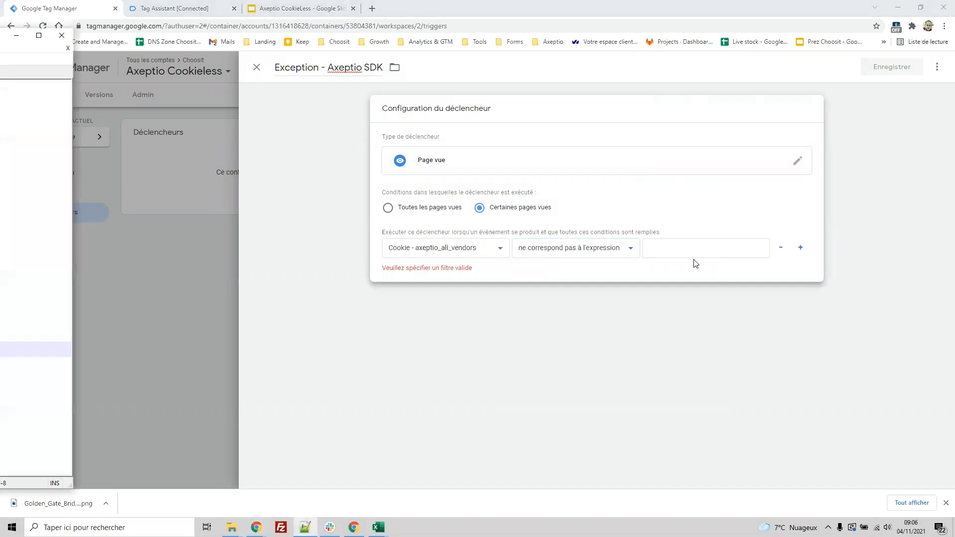
{"action": "left_click", "coordinate": [689, 247]}
{"action": "type", "text": "undefined"}
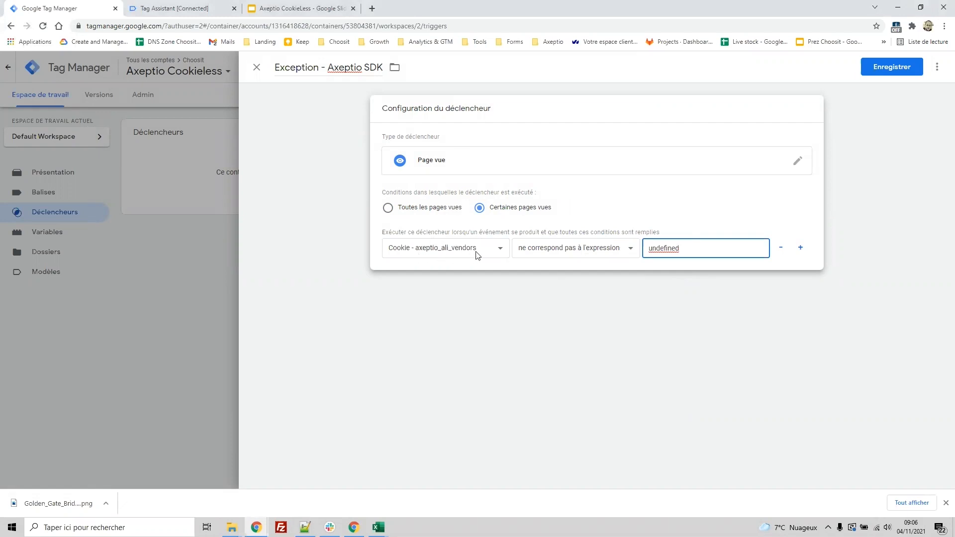
{"action": "left_click", "coordinate": [892, 68]}
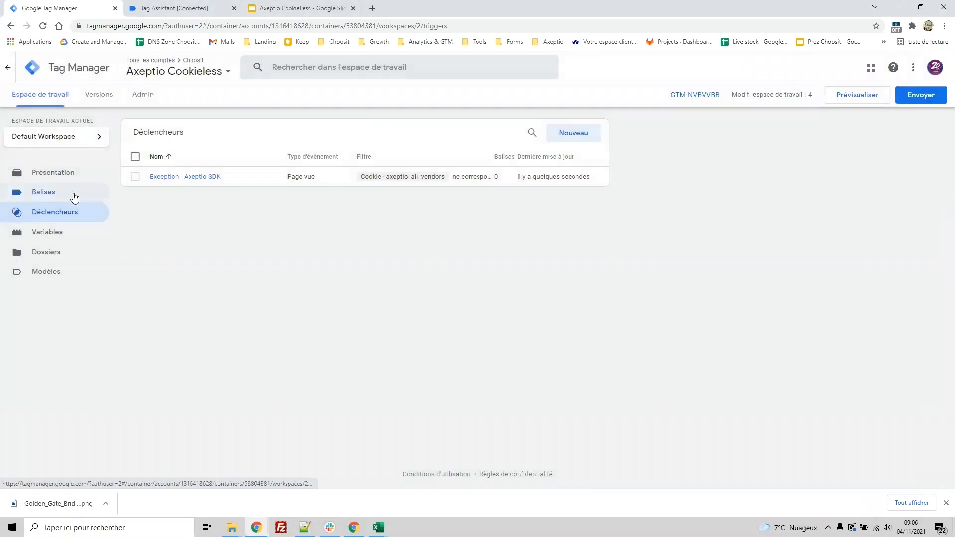
Add the Exception - Axeptio SDK trigger as an exception on the Axeptio tag and save the tag.
{"action": "left_click", "coordinate": [75, 196]}
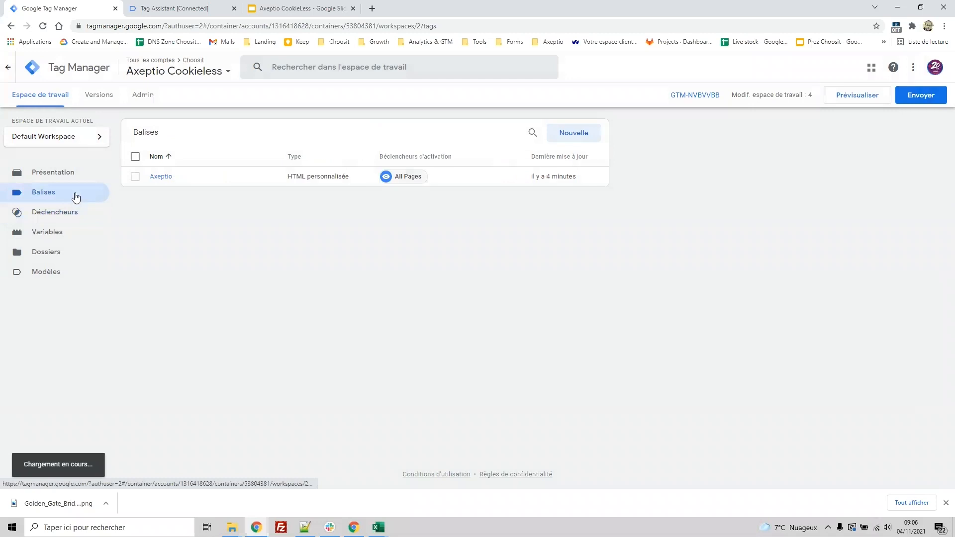
{"action": "left_click", "coordinate": [159, 178]}
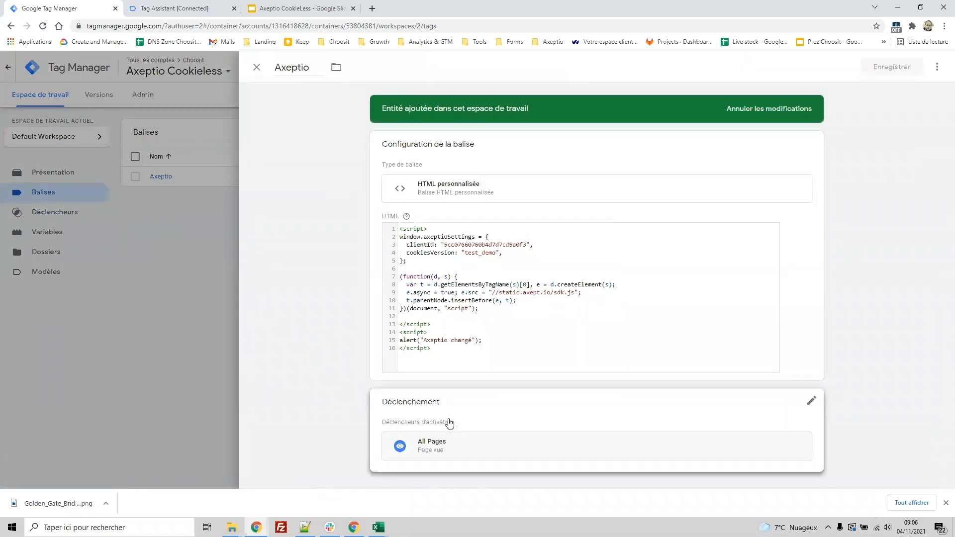
{"action": "left_click", "coordinate": [453, 413]}
{"action": "scroll", "coordinate": [463, 391], "scroll_direction": "down", "scroll_amount": 1}
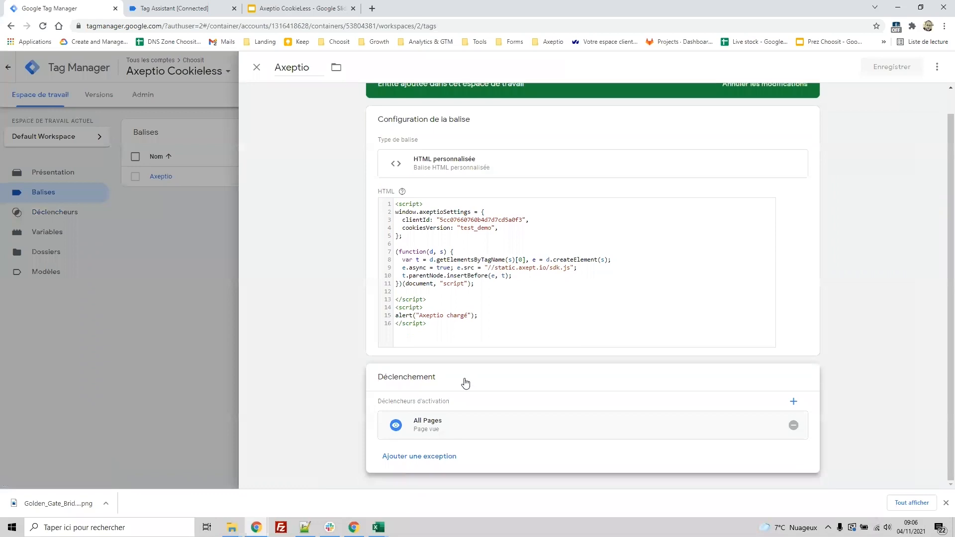
{"action": "left_click", "coordinate": [415, 456]}
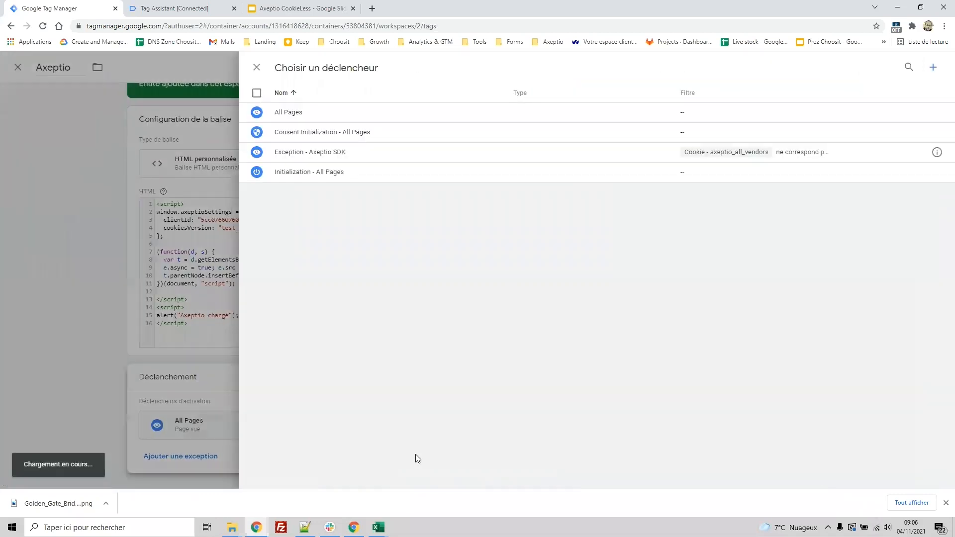
{"action": "left_click", "coordinate": [343, 153]}
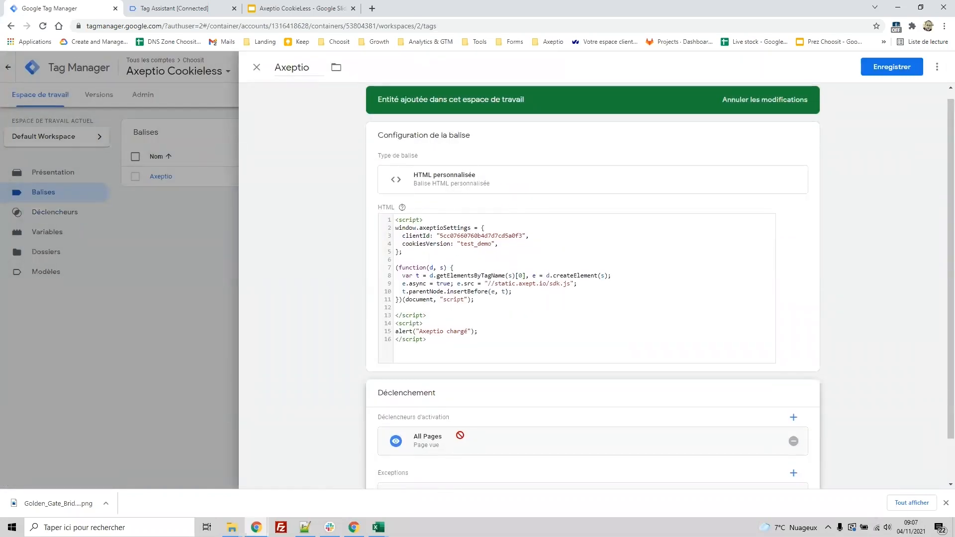
{"action": "left_click", "coordinate": [886, 68]}
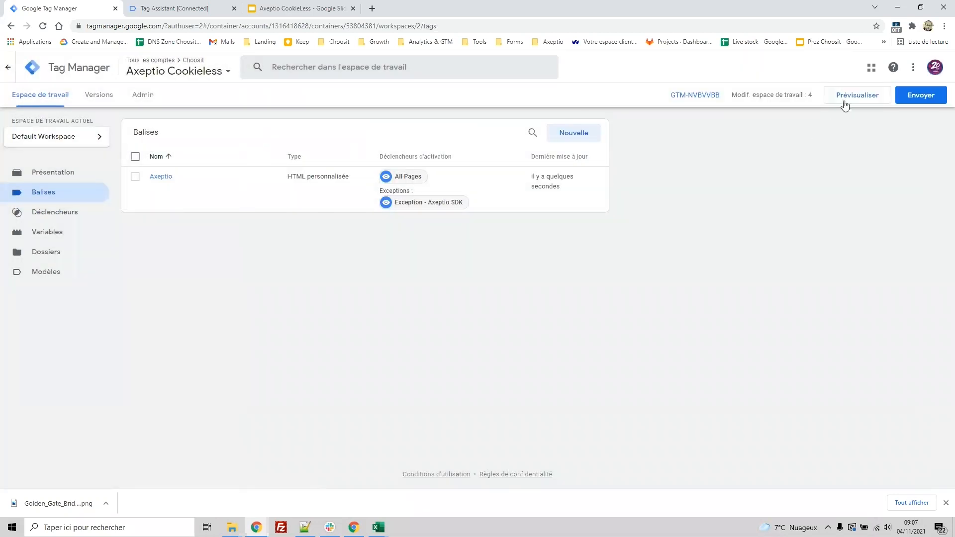
Preview the container and bring up the connected Choosit - Axeptio demo page.
{"action": "left_click", "coordinate": [844, 104]}
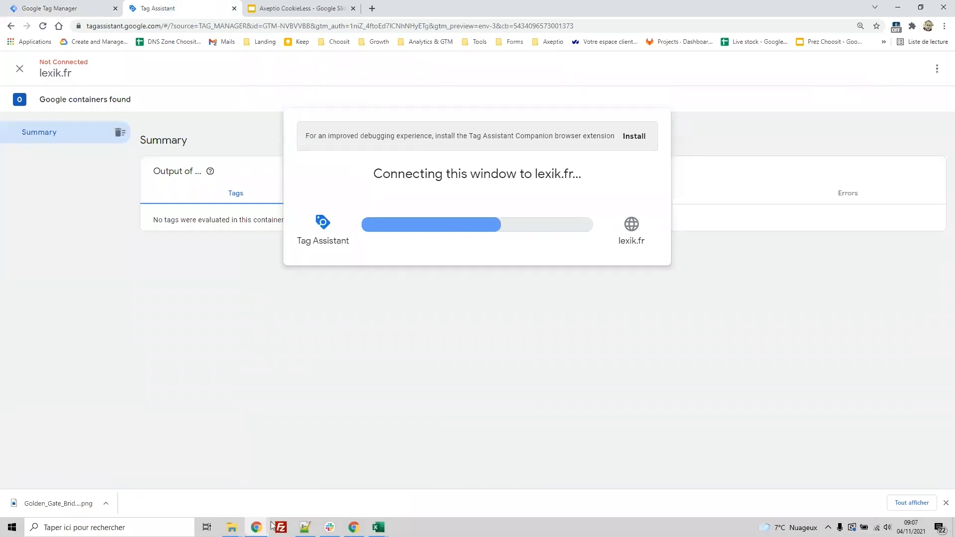
{"action": "mouse_move", "coordinate": [258, 532]}
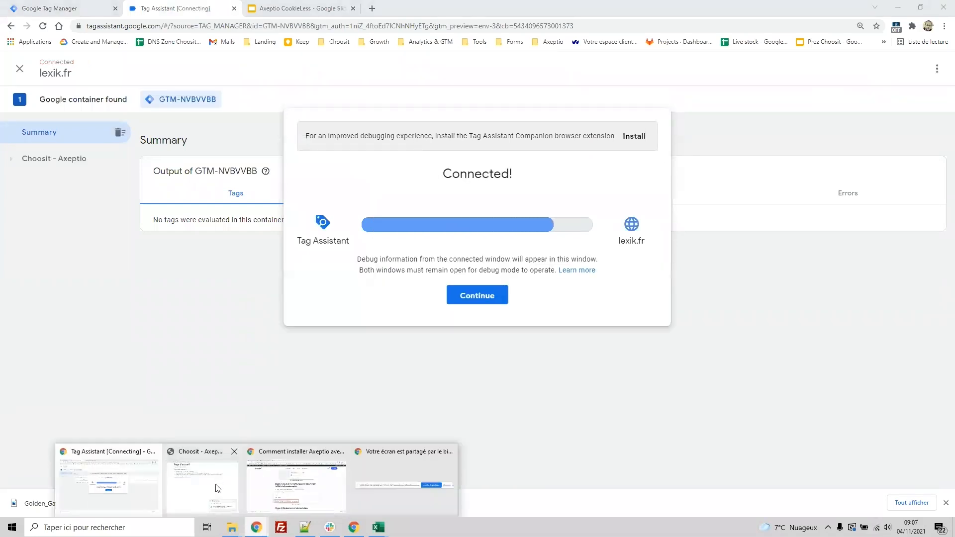
{"action": "left_click", "coordinate": [219, 488]}
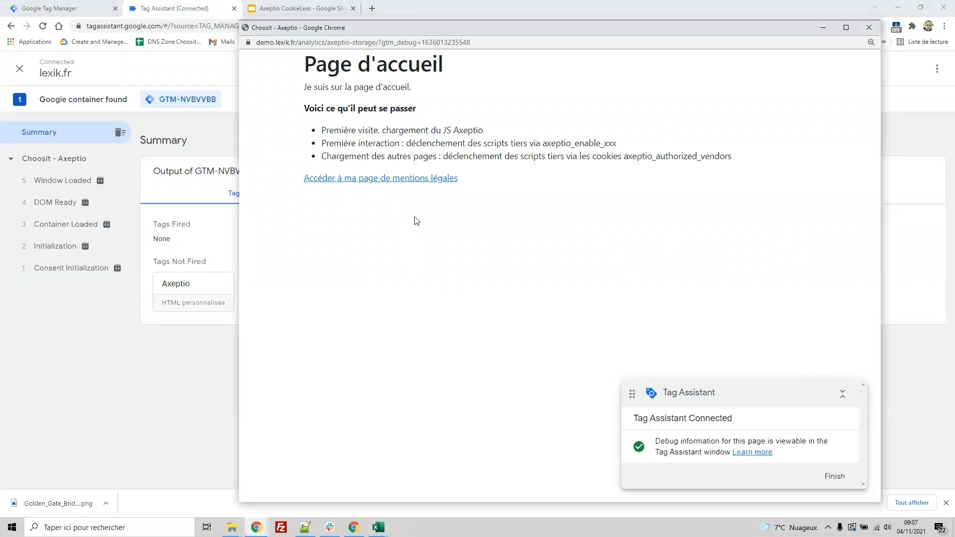
Delete the axeptio_authorized_vendors, axeptio_all_vendors and axeptio_cookies cookies of the demo page in DevTools, and minimize DevTools.
{"action": "right_click", "coordinate": [453, 125]}
{"action": "left_click", "coordinate": [520, 284]}
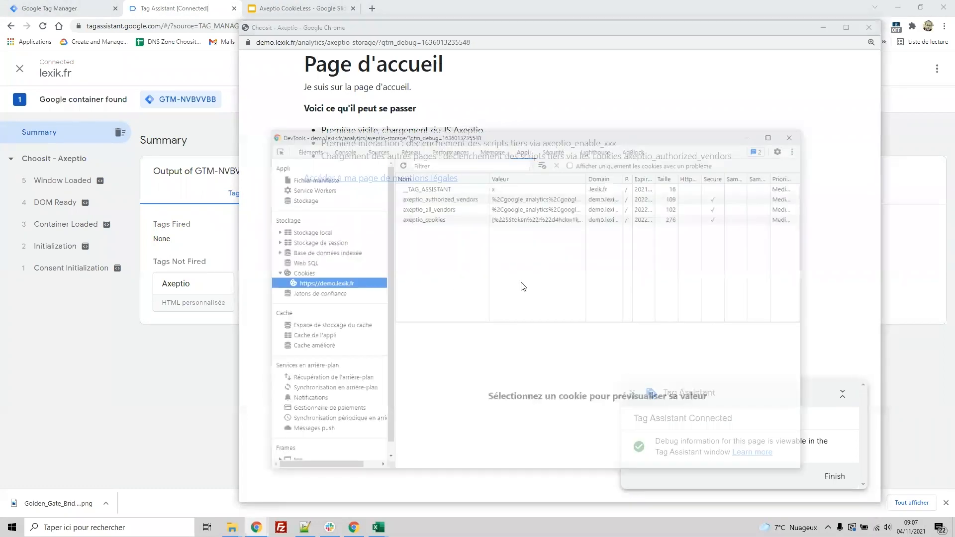
{"action": "left_click", "coordinate": [533, 122]}
{"action": "left_click", "coordinate": [449, 169]}
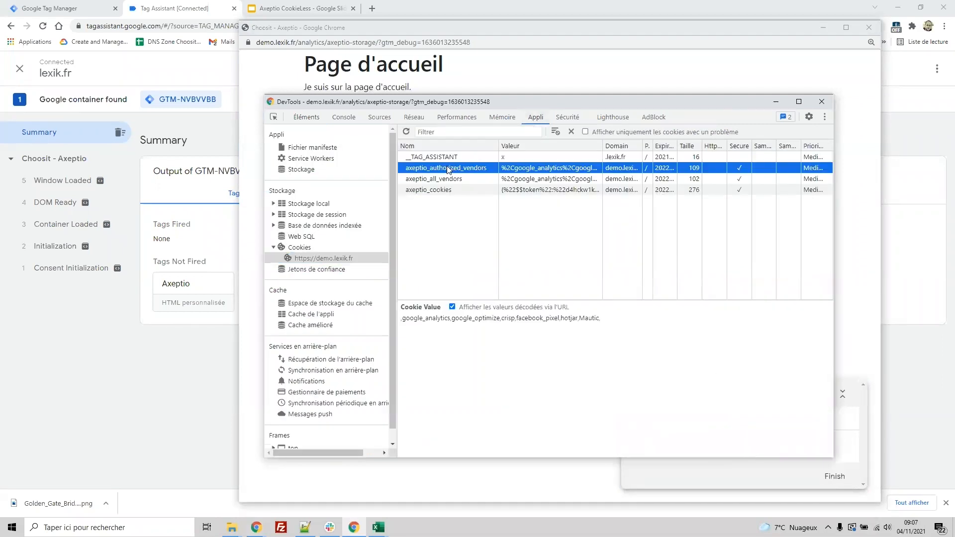
{"action": "key", "text": "Delete"}
{"action": "key", "text": "Delete"}
{"action": "key", "text": "Delete"}
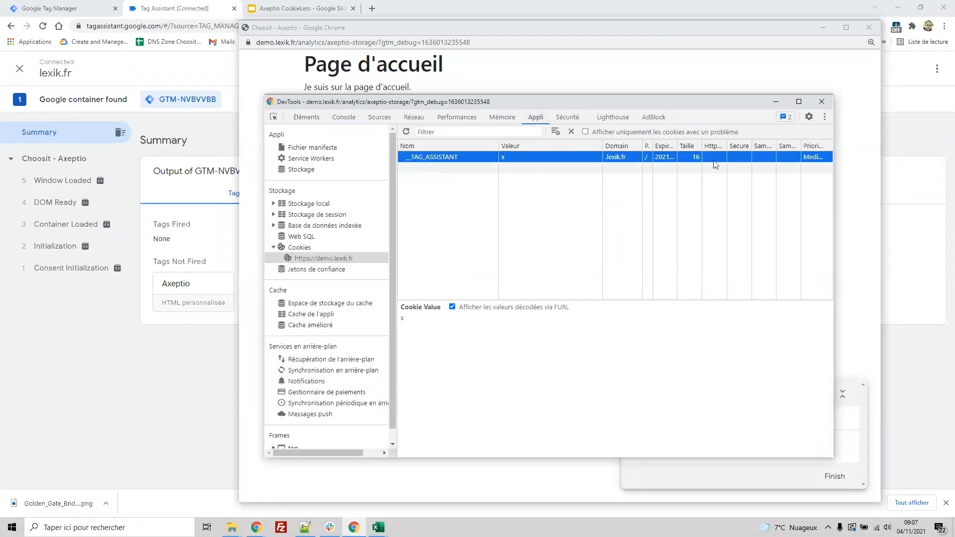
{"action": "left_click", "coordinate": [778, 102]}
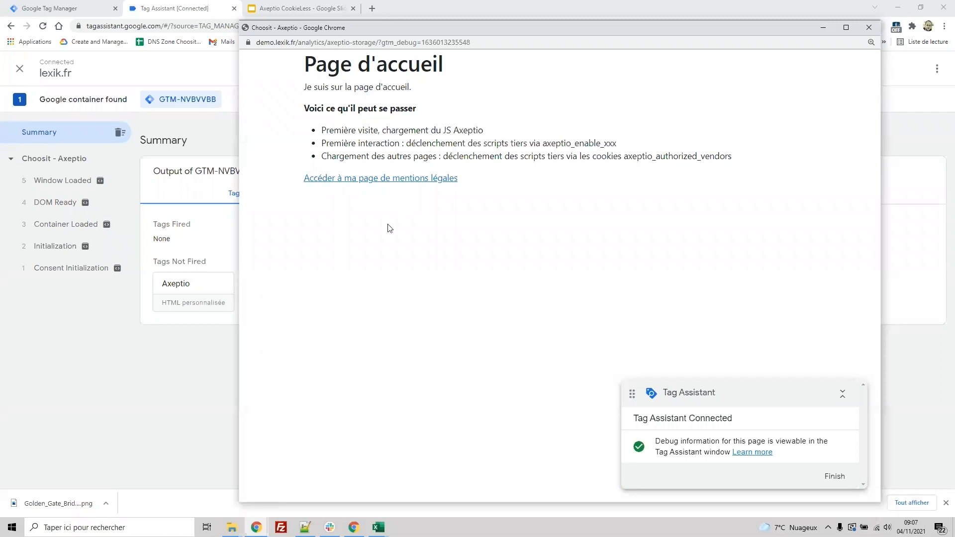
Reload the Axeptio demo page, dismiss the "Axeptio chargé" alert, and accept all cookies in the consent widget.
{"action": "right_click", "coordinate": [465, 136]}
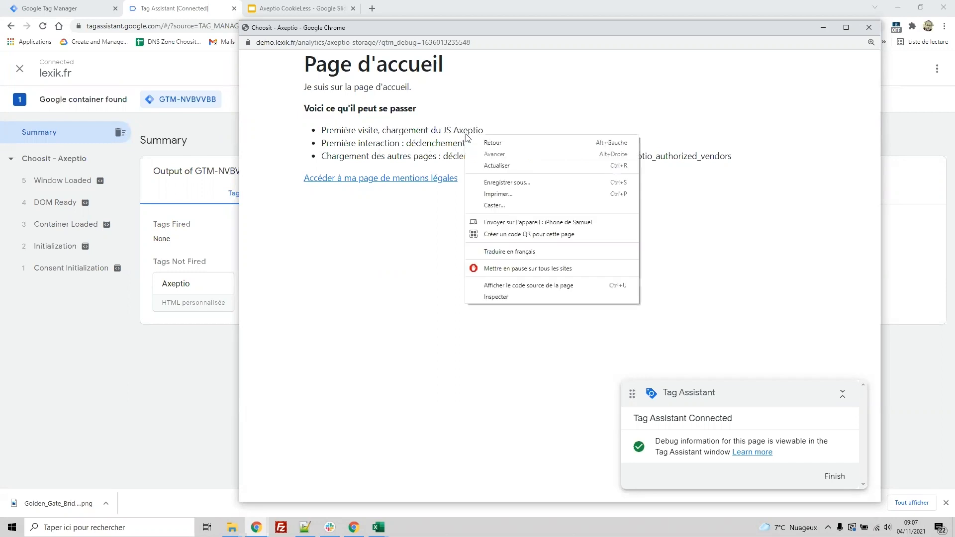
{"action": "left_click", "coordinate": [509, 164]}
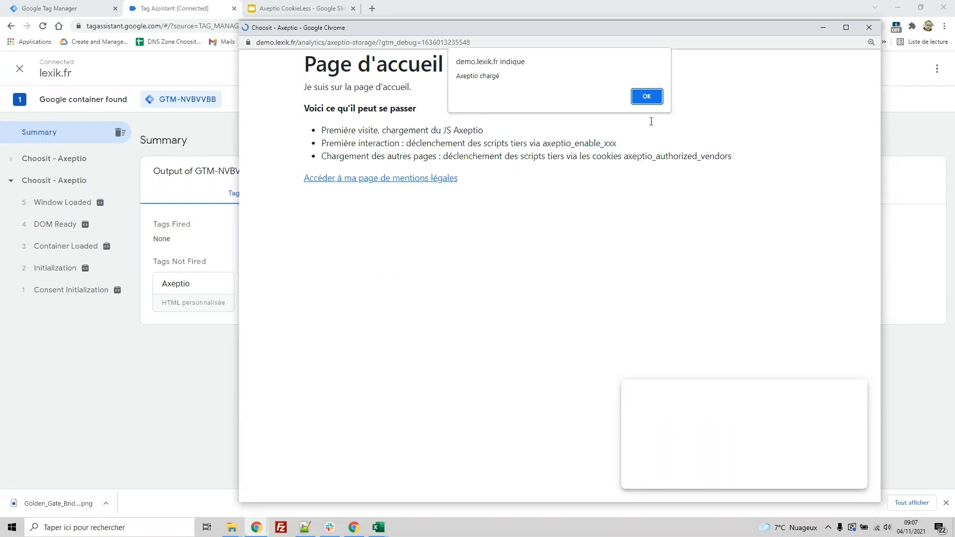
{"action": "left_click", "coordinate": [647, 96]}
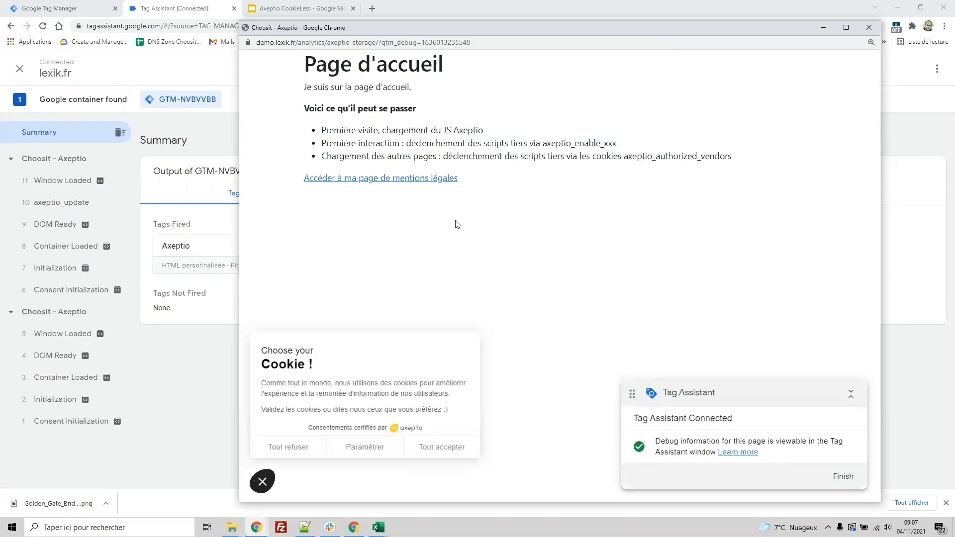
{"action": "left_click", "coordinate": [435, 447]}
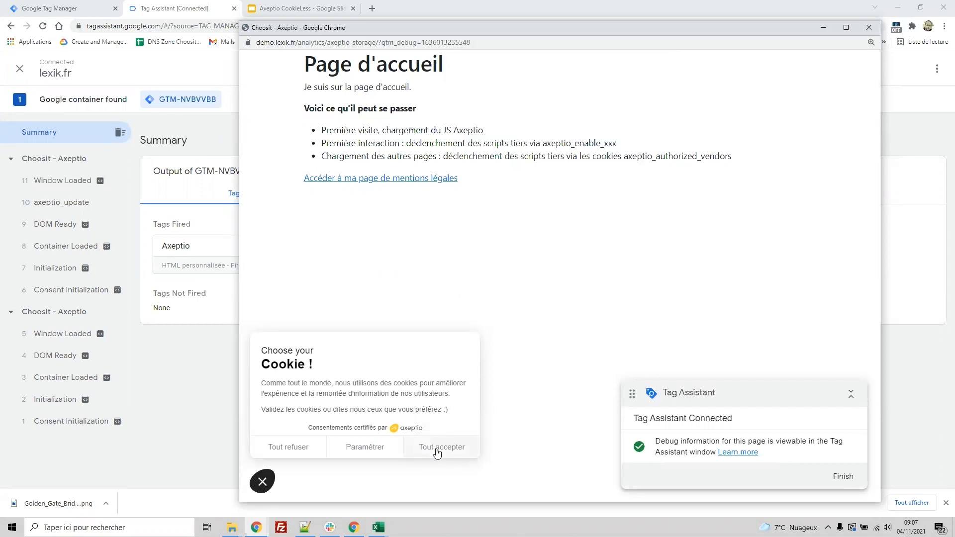
Inspect the cookies stored for demo.lexik.fr in DevTools, and close DevTools.
{"action": "right_click", "coordinate": [477, 277]}
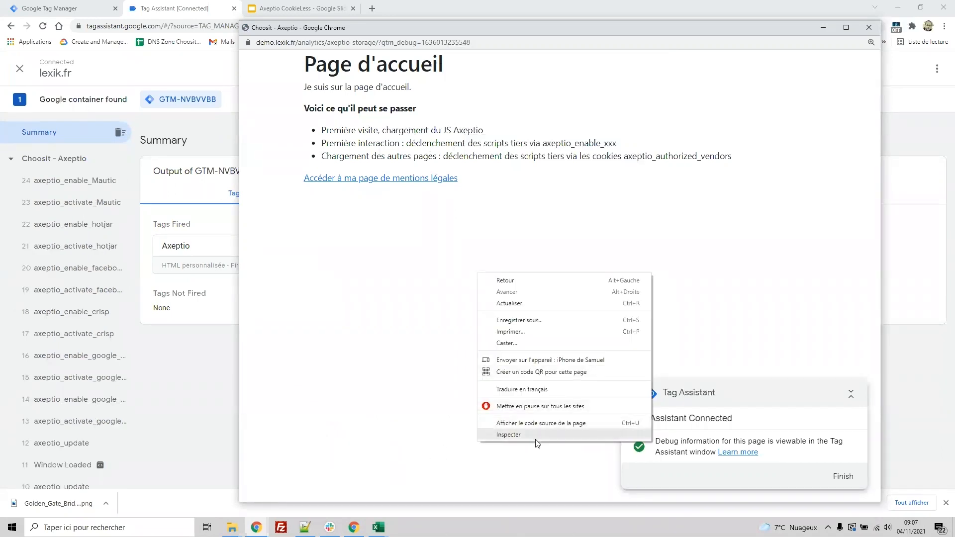
{"action": "key", "text": "Escape"}
{"action": "right_click", "coordinate": [533, 398]}
{"action": "left_click", "coordinate": [563, 390]}
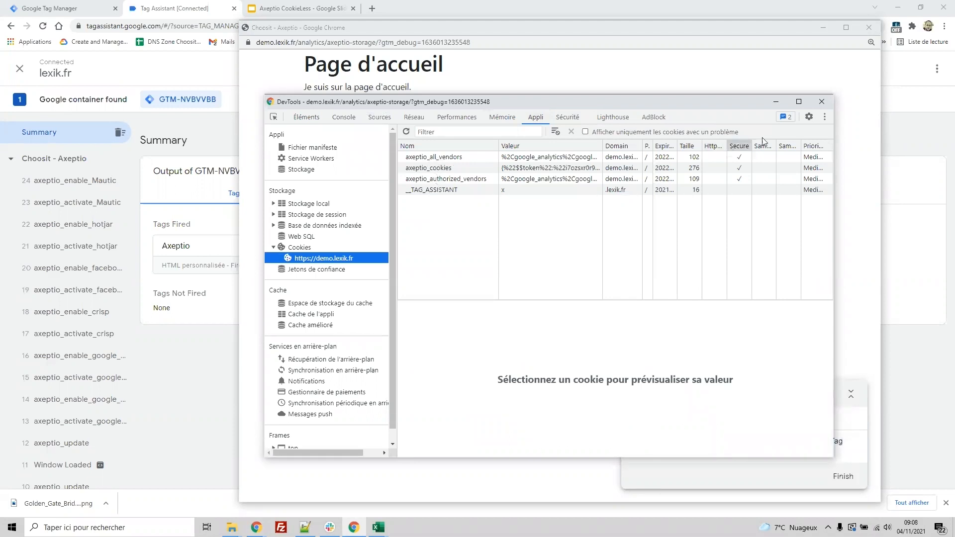
{"action": "left_click", "coordinate": [821, 102]}
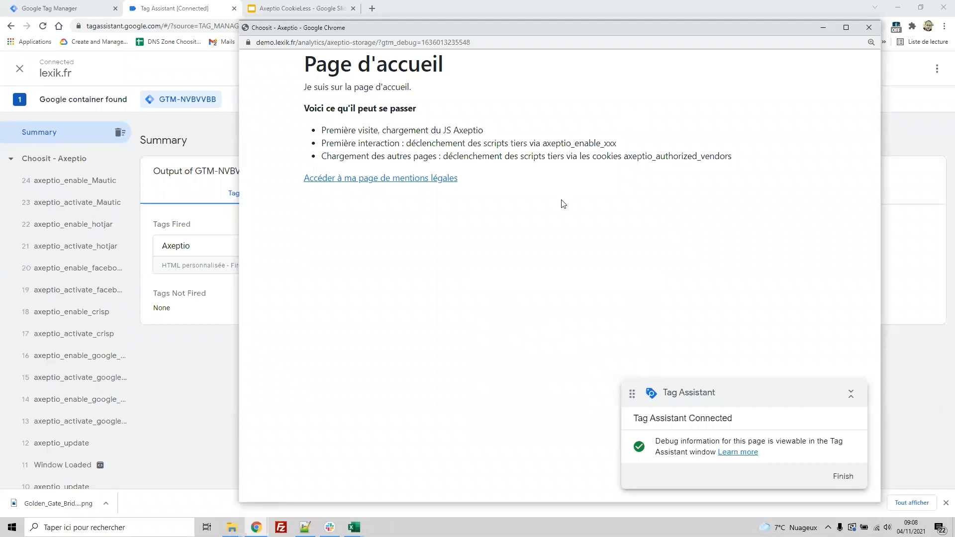
Reload the demo page, examine the value of its axeptio_authorized_vendors cookie in DevTools, and close DevTools.
{"action": "right_click", "coordinate": [563, 204]}
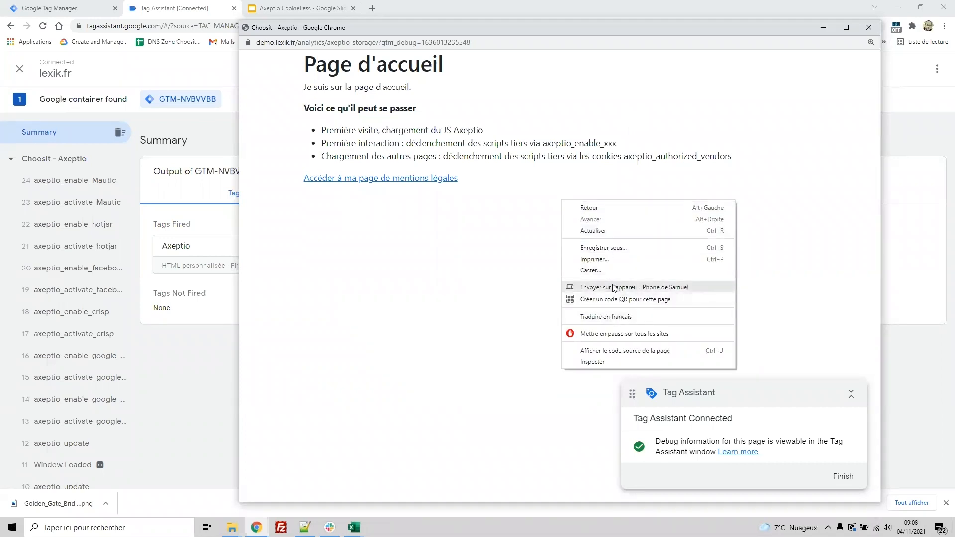
{"action": "left_click", "coordinate": [604, 229]}
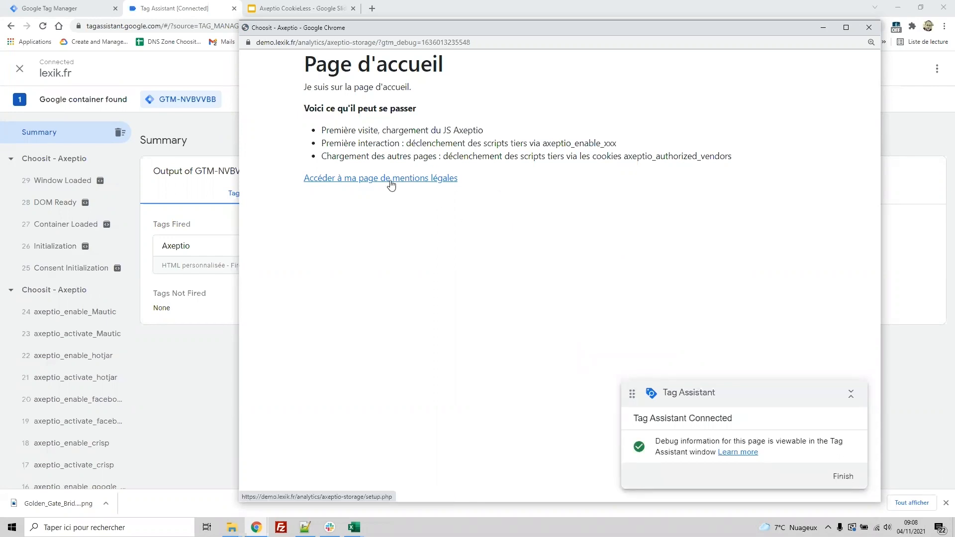
{"action": "key", "text": "F12"}
{"action": "left_click", "coordinate": [502, 117]}
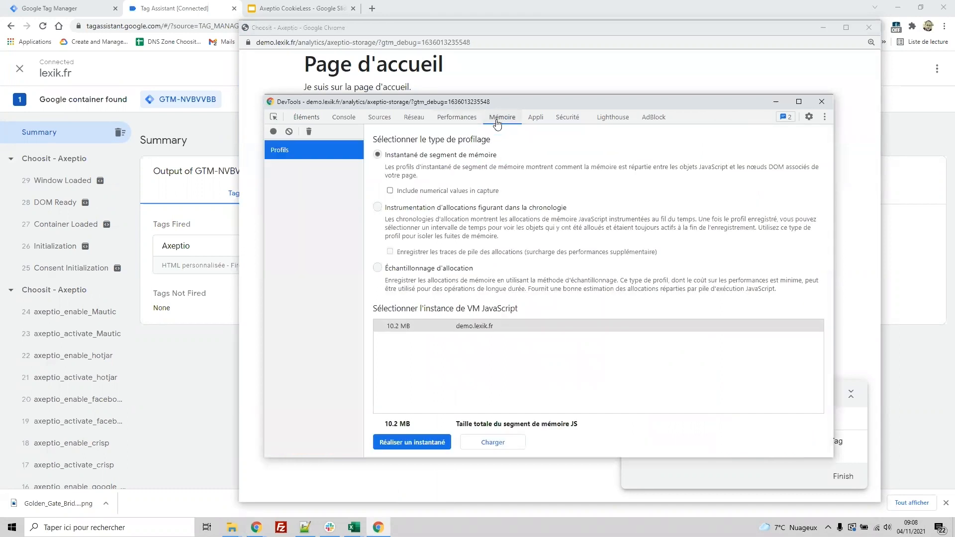
{"action": "left_click", "coordinate": [528, 122]}
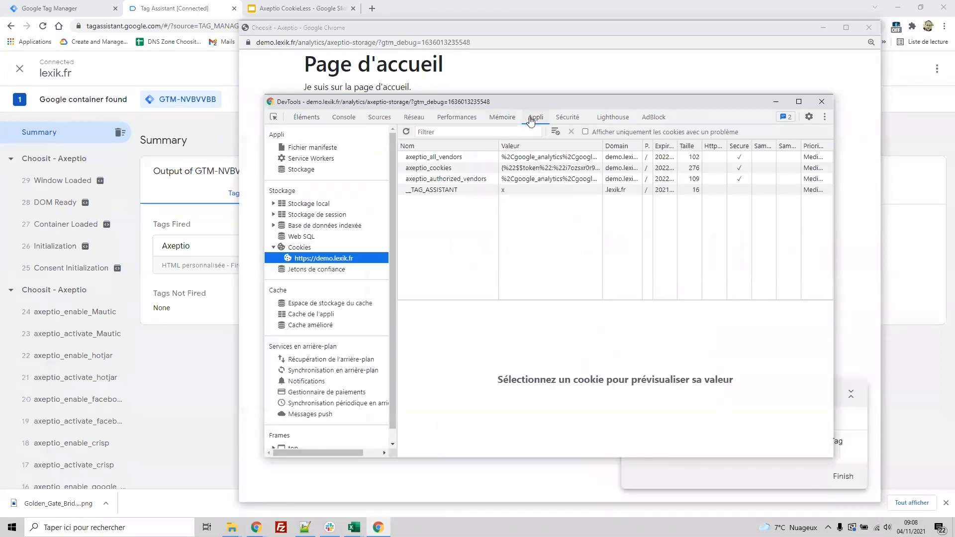
{"action": "left_click", "coordinate": [438, 181]}
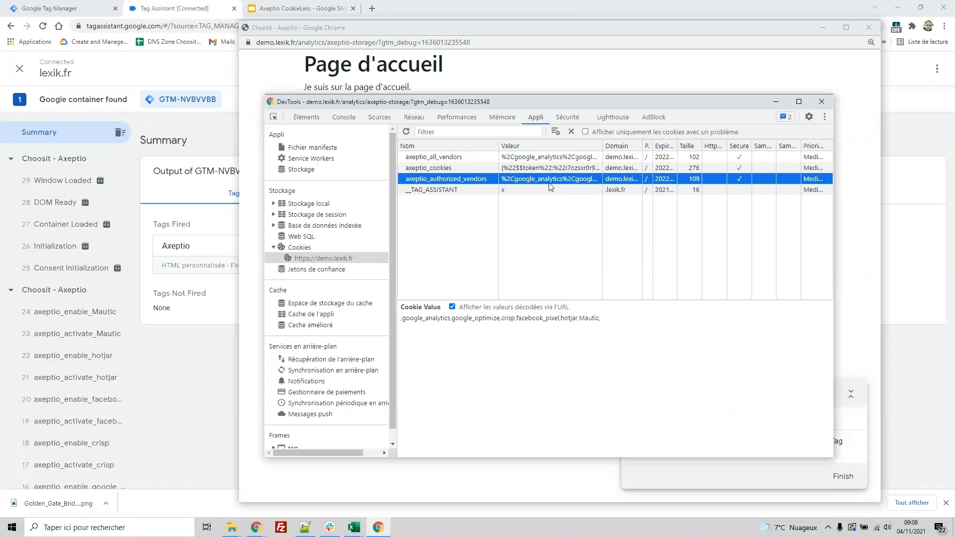
{"action": "left_click", "coordinate": [822, 102]}
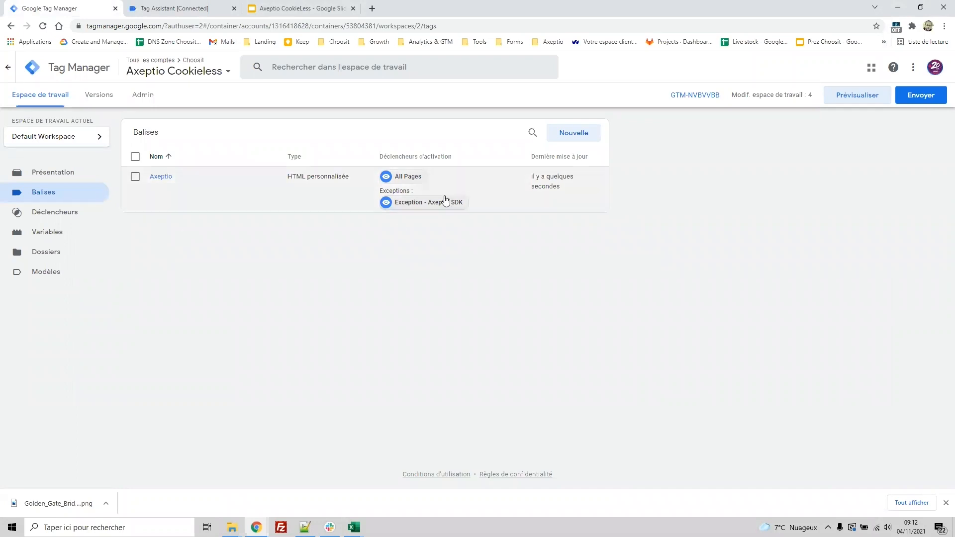
Create a new tag in the Tag Manager workspace and name it Facebook Pixel.
{"action": "left_click", "coordinate": [570, 133]}
{"action": "left_click", "coordinate": [320, 66]}
{"action": "type", "text": "Facebook Pixel"}
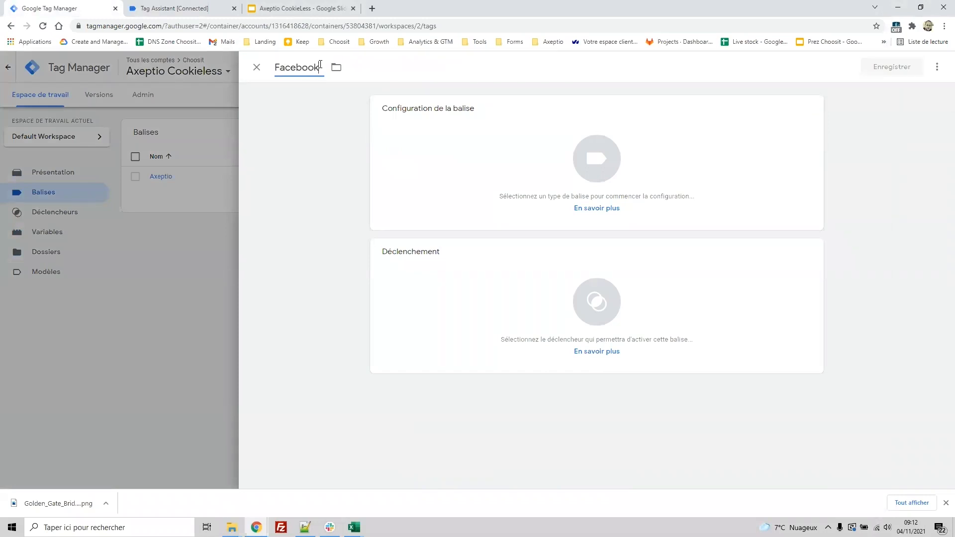
Configure the tag as HTML personnalisée with a script containing alert("Facebook Pixel chargé");, copied from the text editor.
{"action": "left_click", "coordinate": [449, 168]}
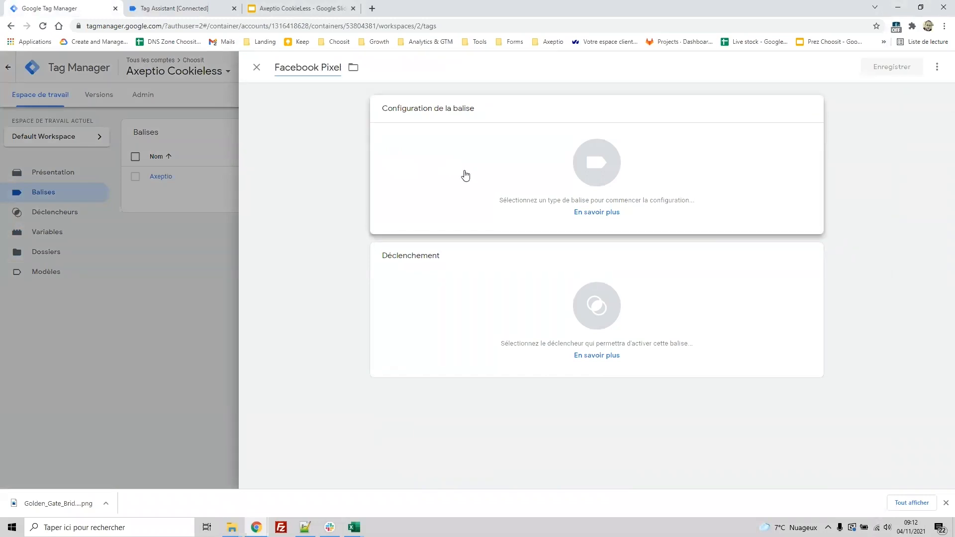
{"action": "key", "text": "alt+Tab"}
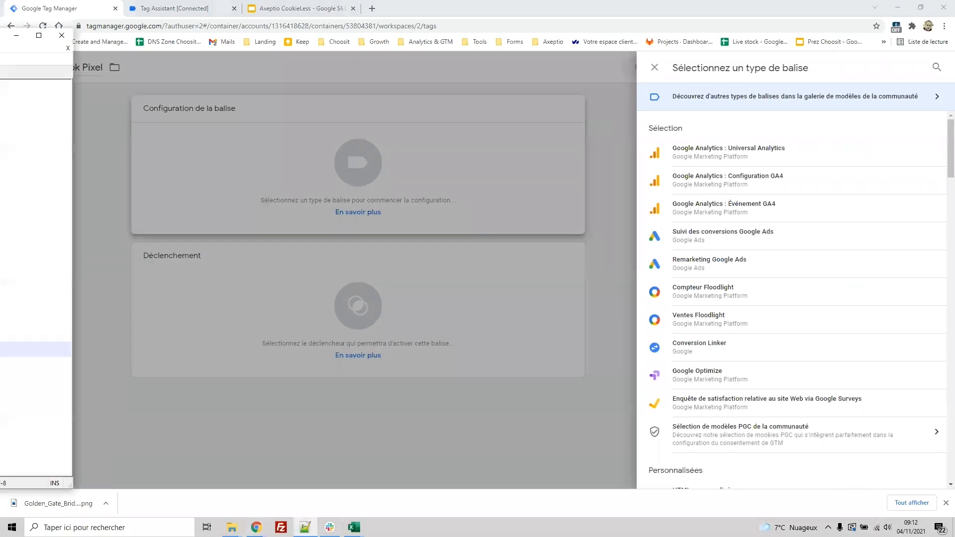
{"action": "left_click", "coordinate": [36, 395]}
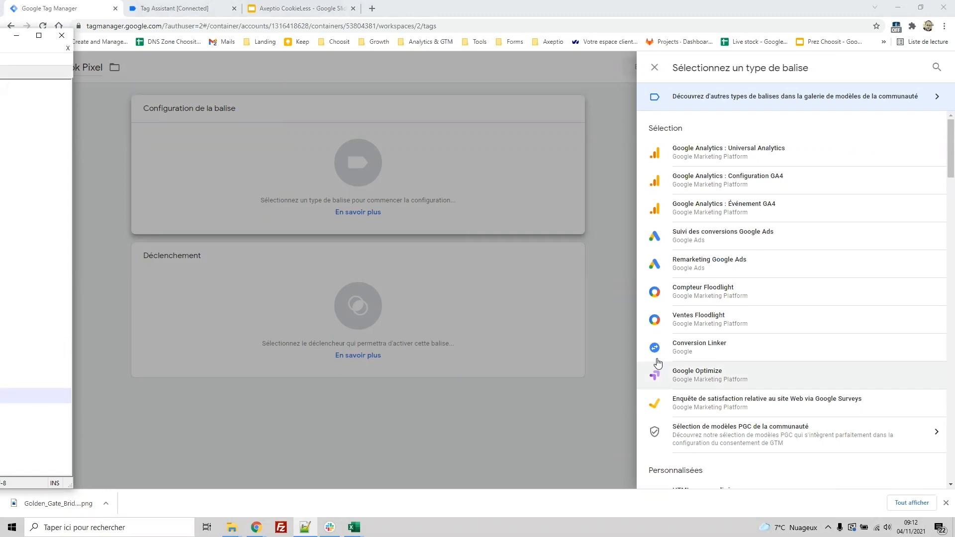
{"action": "scroll", "coordinate": [699, 366], "scroll_direction": "down", "scroll_amount": 2}
{"action": "left_click", "coordinate": [716, 402]}
{"action": "left_click", "coordinate": [452, 250]}
{"action": "type", "text": "<script> alert(\"Facebook Pixel chargé\"); </script>"}
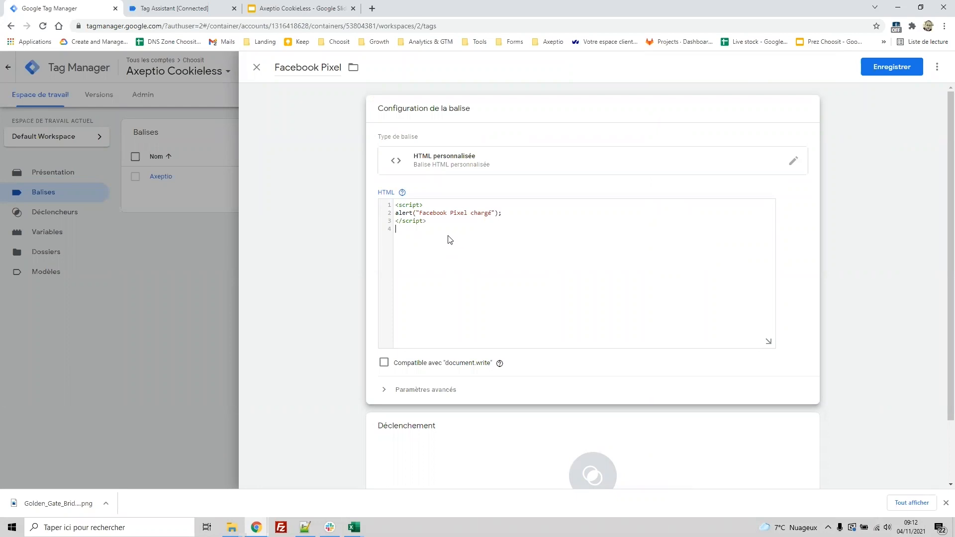
Add All Pages as the firing trigger of the Facebook Pixel tag.
{"action": "scroll", "coordinate": [471, 385], "scroll_direction": "down", "scroll_amount": 1}
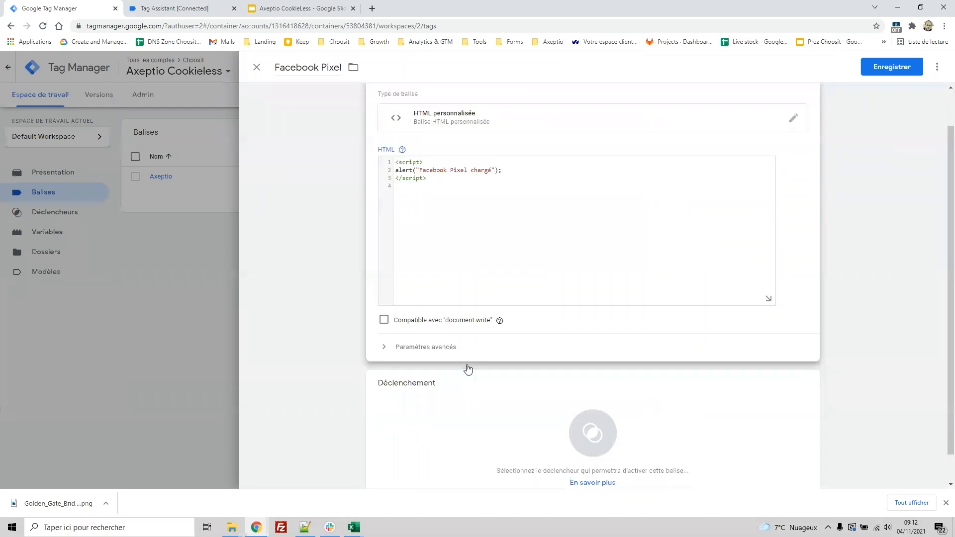
{"action": "left_click", "coordinate": [473, 404]}
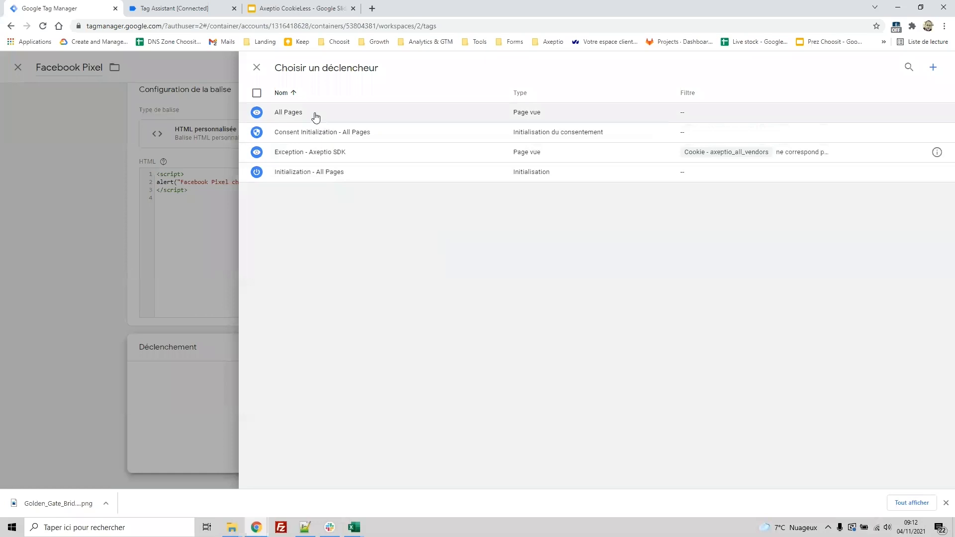
{"action": "left_click", "coordinate": [315, 117]}
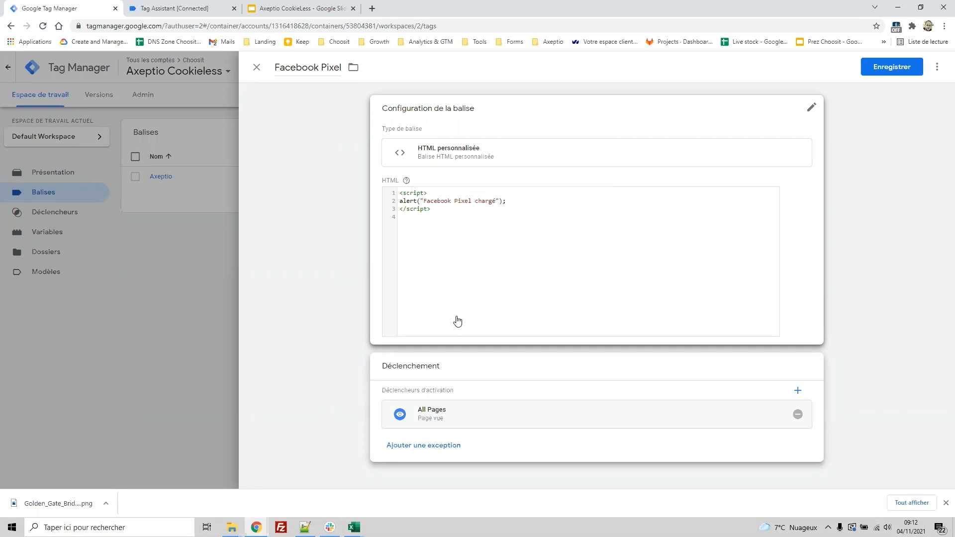
Create a new exception trigger for the tag and name it "Exception - Page view - Facebook Pixel".
{"action": "left_click", "coordinate": [432, 450]}
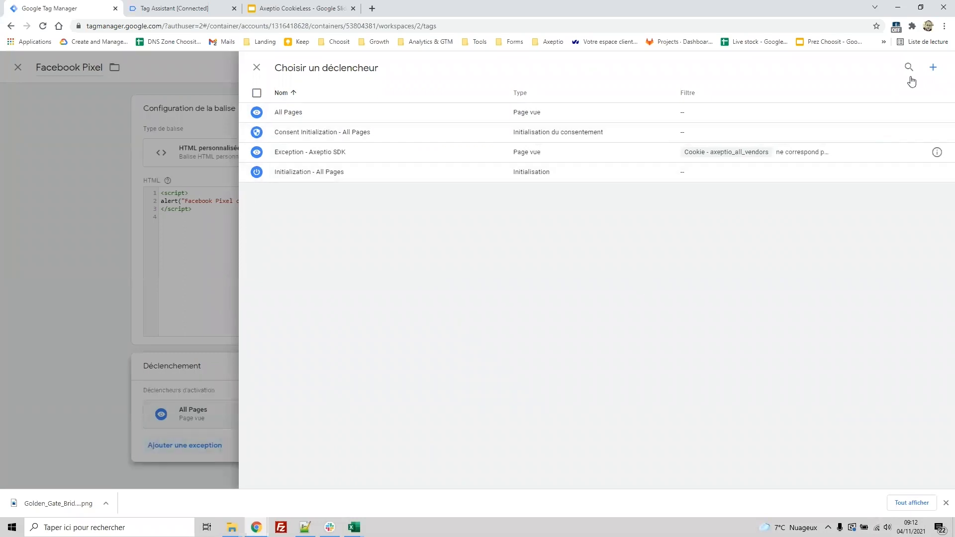
{"action": "left_click", "coordinate": [933, 68]}
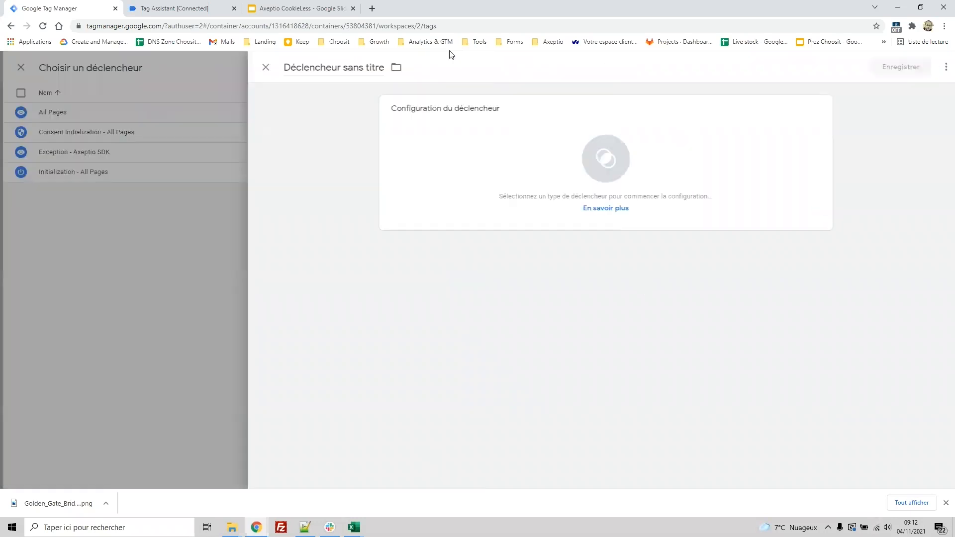
{"action": "left_click", "coordinate": [331, 72]}
{"action": "type", "text": "Exception"}
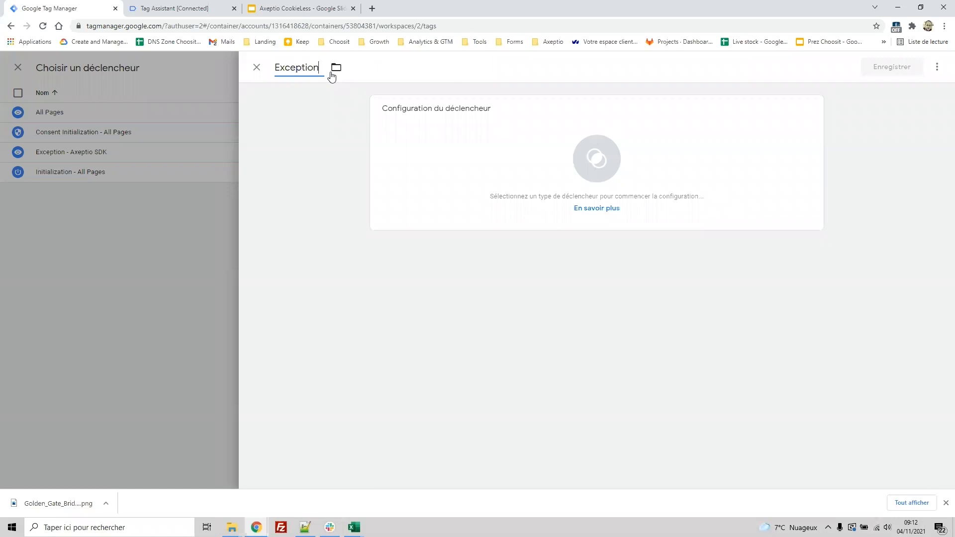
{"action": "type", "text": " - Page view - Facebo"}
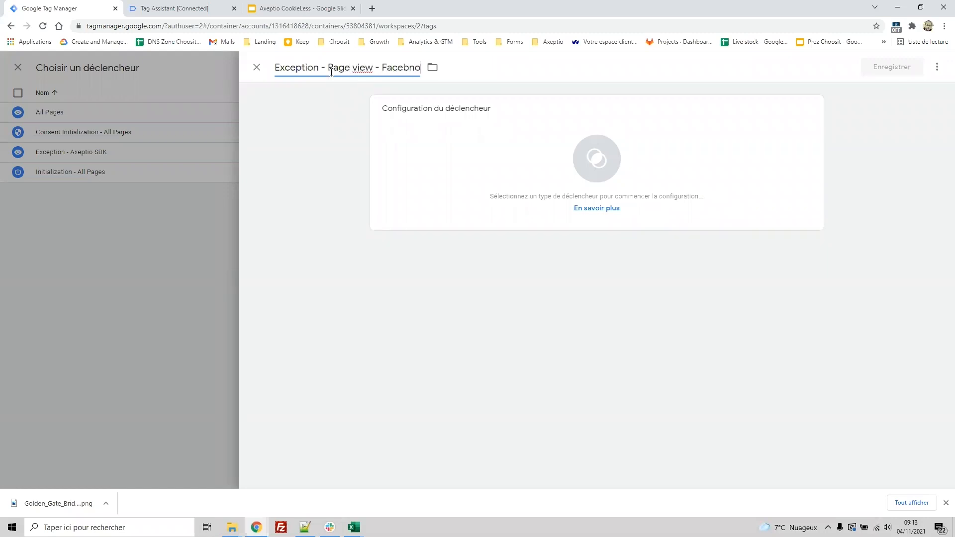
{"action": "type", "text": "ok Pixel"}
Set the trigger type to Page vue and limit it to Certaines pages vues.
{"action": "left_click", "coordinate": [533, 182]}
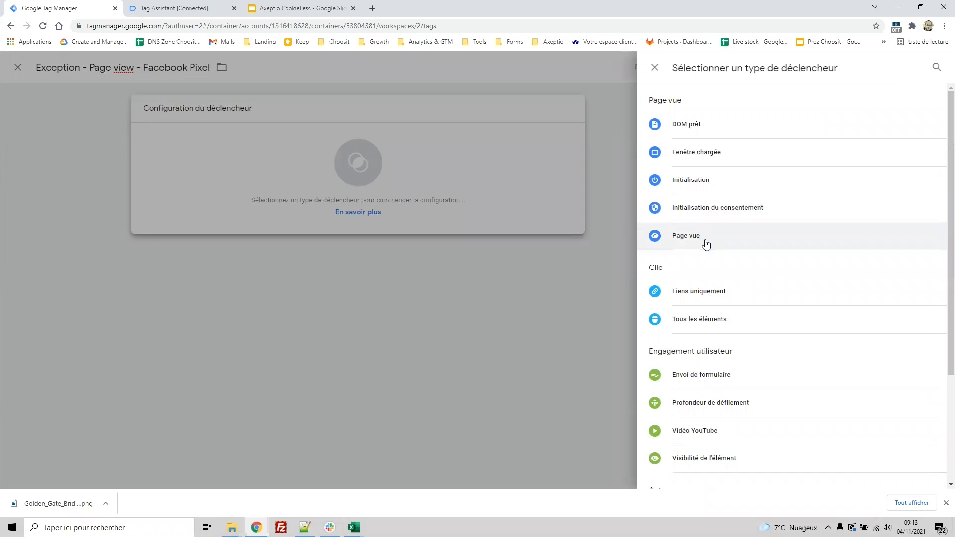
{"action": "left_click", "coordinate": [704, 241]}
{"action": "left_click", "coordinate": [479, 208]}
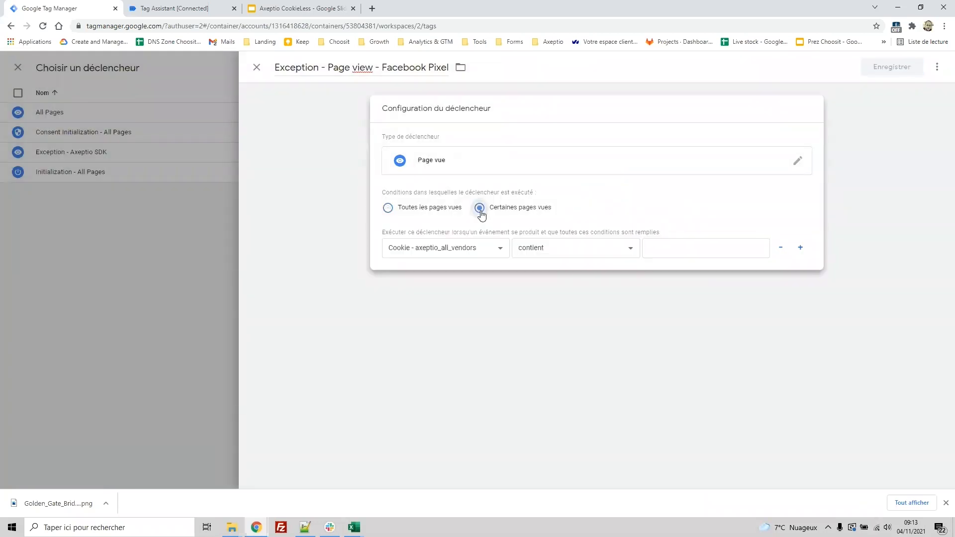
Set the trigger condition to Cookie - axeptio_authorized_vendors "ne contient pas" facebook_pixel, and save the trigger.
{"action": "left_click", "coordinate": [446, 252]}
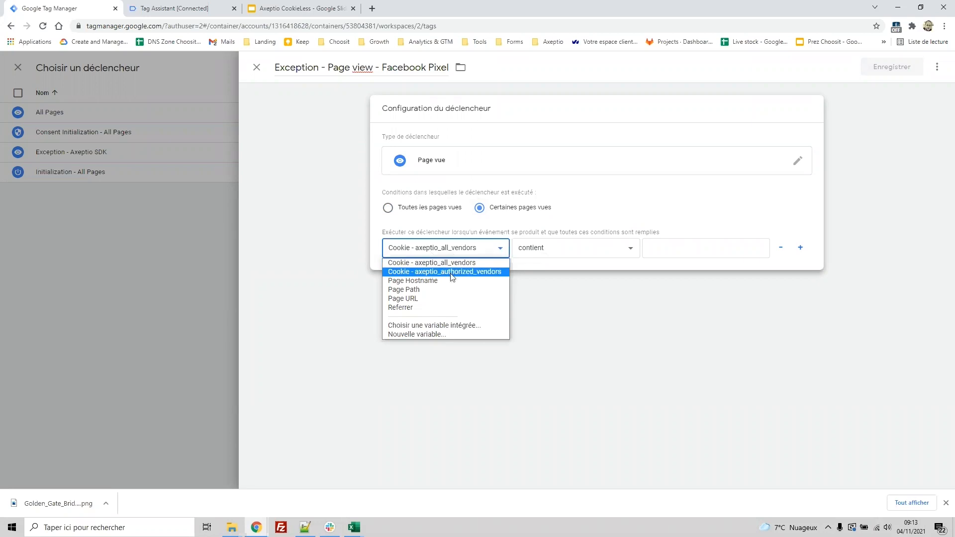
{"action": "left_click", "coordinate": [450, 272]}
{"action": "left_click", "coordinate": [560, 251]}
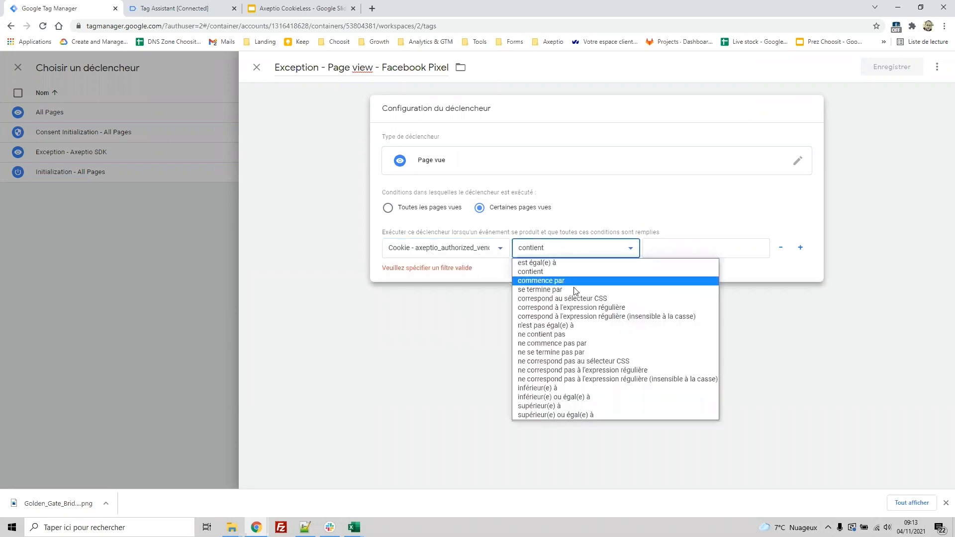
{"action": "left_click", "coordinate": [587, 333]}
{"action": "left_click", "coordinate": [659, 243]}
{"action": "type", "text": "facebook_pixel"}
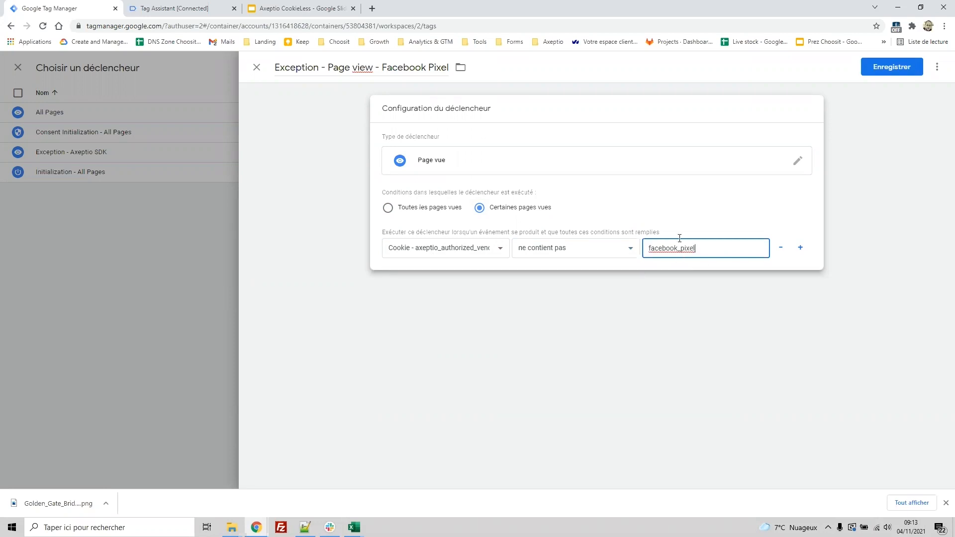
{"action": "left_click", "coordinate": [881, 69]}
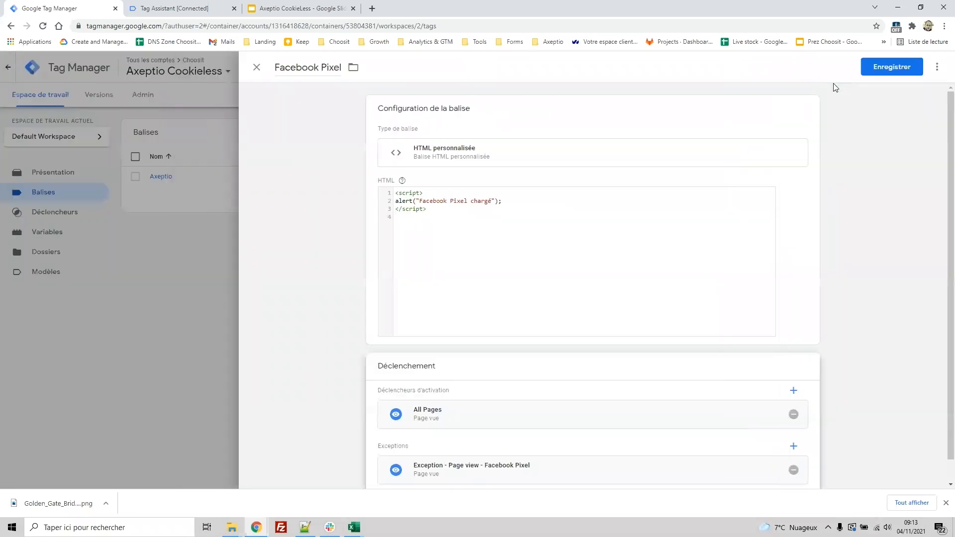
Save the Facebook Pixel tag, preview the container, and bring up the Choosit - Axeptio demo page.
{"action": "left_click", "coordinate": [885, 71]}
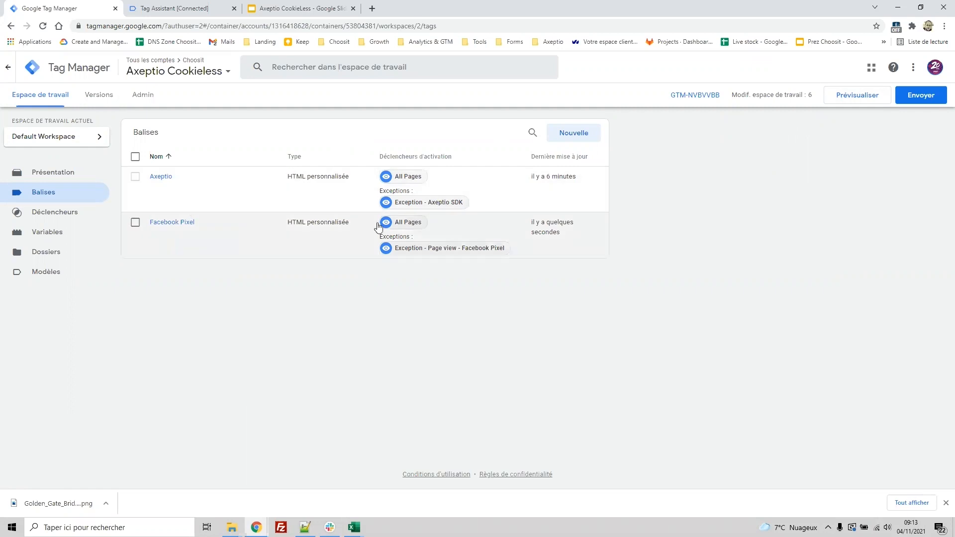
{"action": "left_click", "coordinate": [863, 94]}
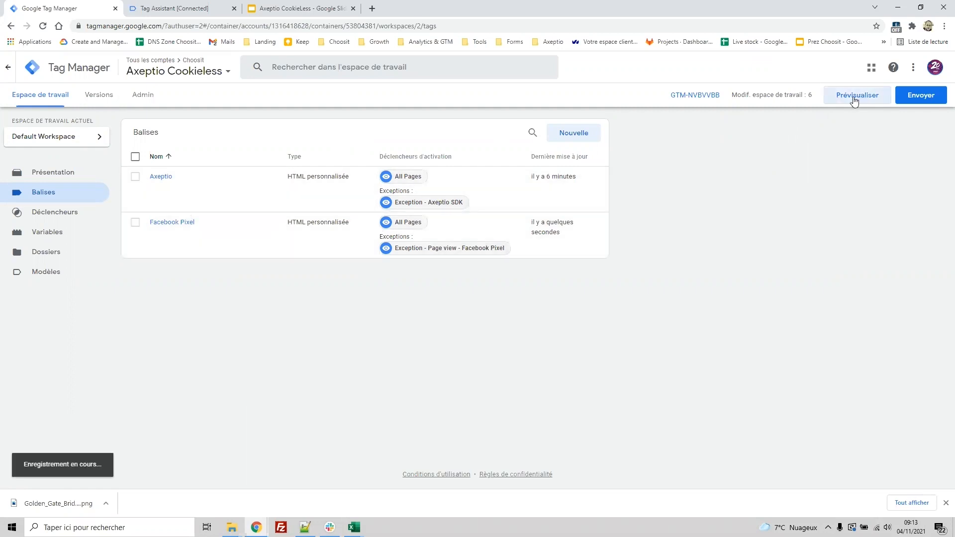
{"action": "mouse_move", "coordinate": [265, 522]}
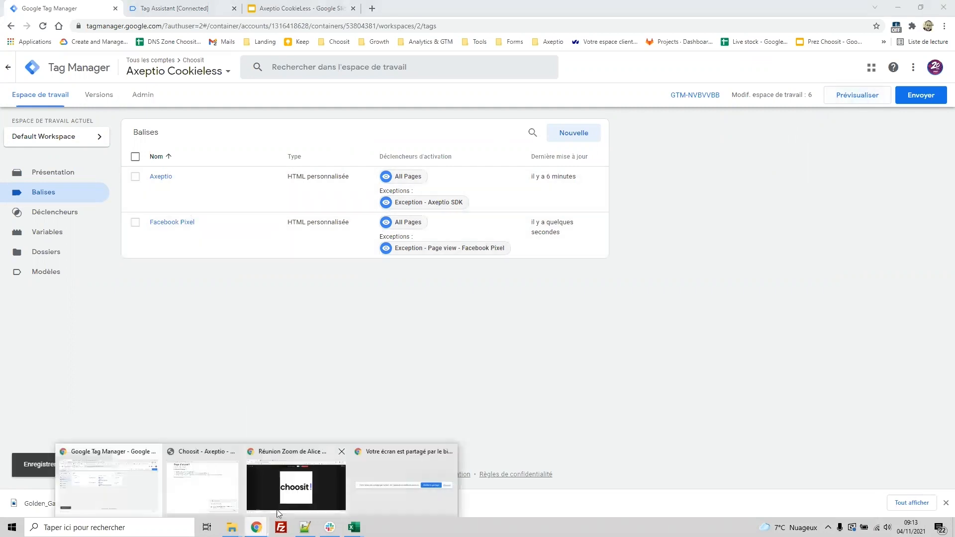
{"action": "left_click", "coordinate": [213, 478]}
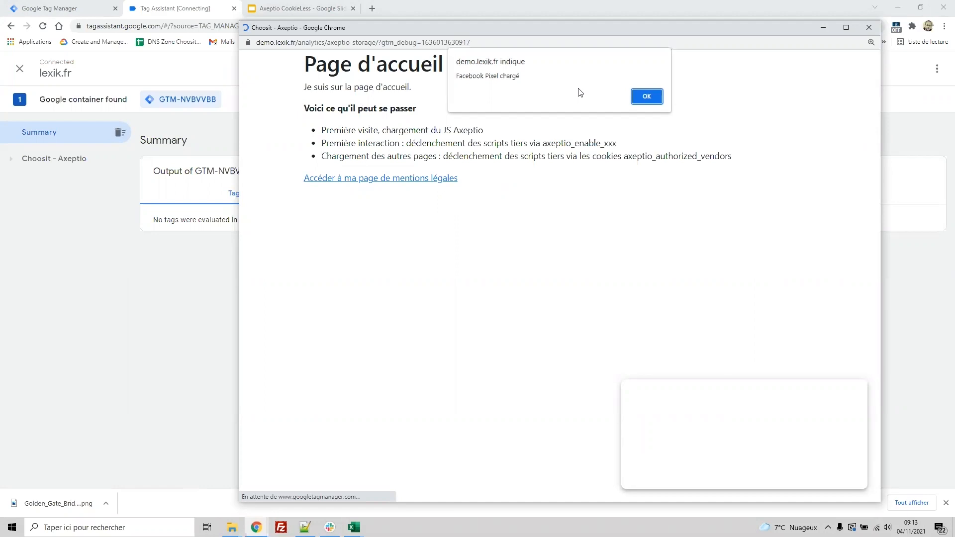
Dismiss the page alert and delete the axeptio_all_vendors, axeptio_cookies and axeptio_authorized_vendors cookies of demo.lexik.fr in DevTools.
{"action": "left_click", "coordinate": [654, 101]}
{"action": "right_click", "coordinate": [536, 134]}
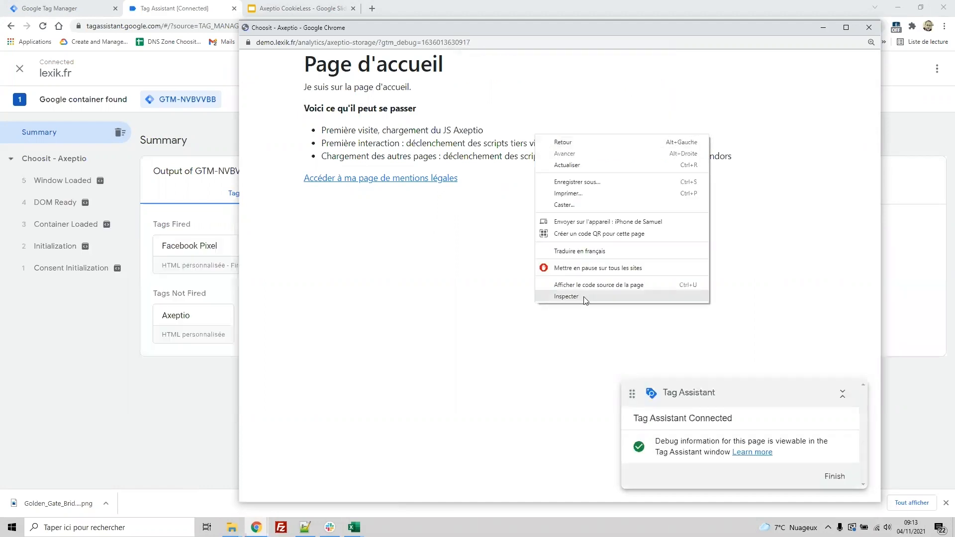
{"action": "left_click", "coordinate": [566, 296]}
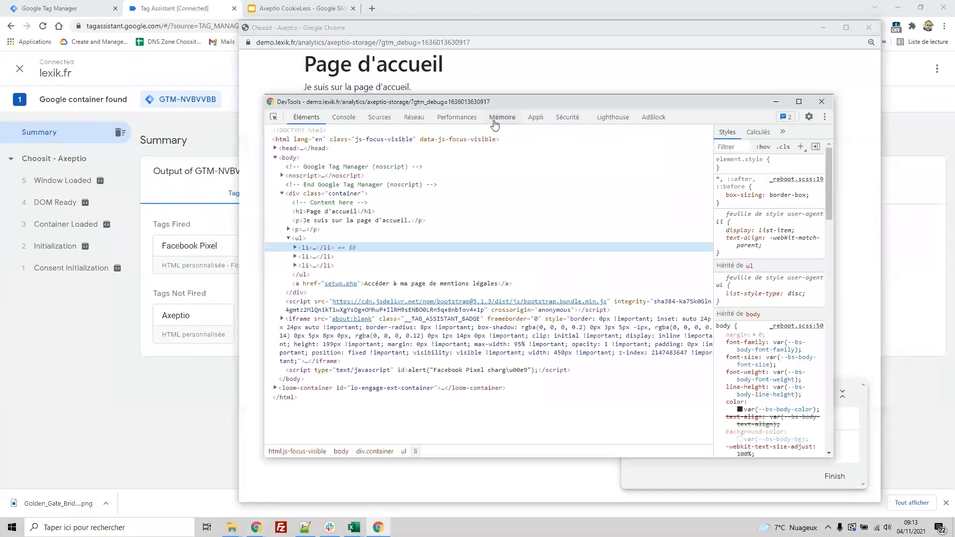
{"action": "left_click", "coordinate": [533, 122]}
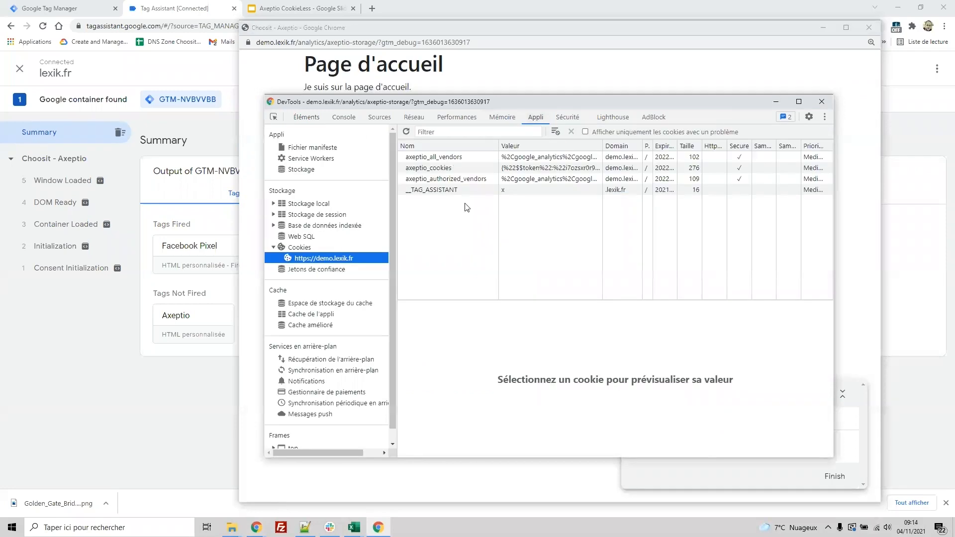
{"action": "left_click", "coordinate": [450, 158]}
{"action": "key", "text": "Delete"}
{"action": "key", "text": "Delete"}
{"action": "key", "text": "Delete"}
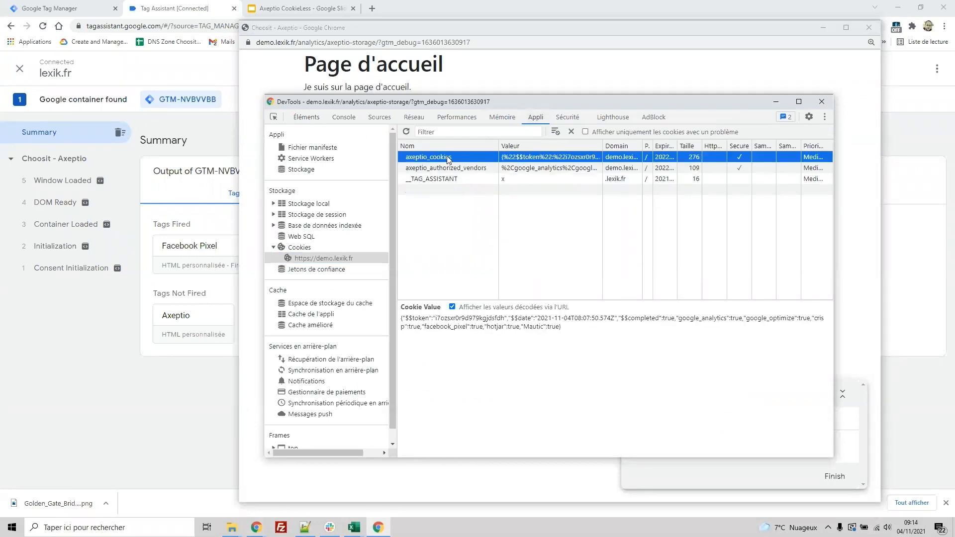
{"action": "left_click", "coordinate": [821, 102]}
Reload the demo page, dismiss its alert, and consent only to Facebook Pixel in the Axeptio cookie settings.
{"action": "right_click", "coordinate": [511, 212]}
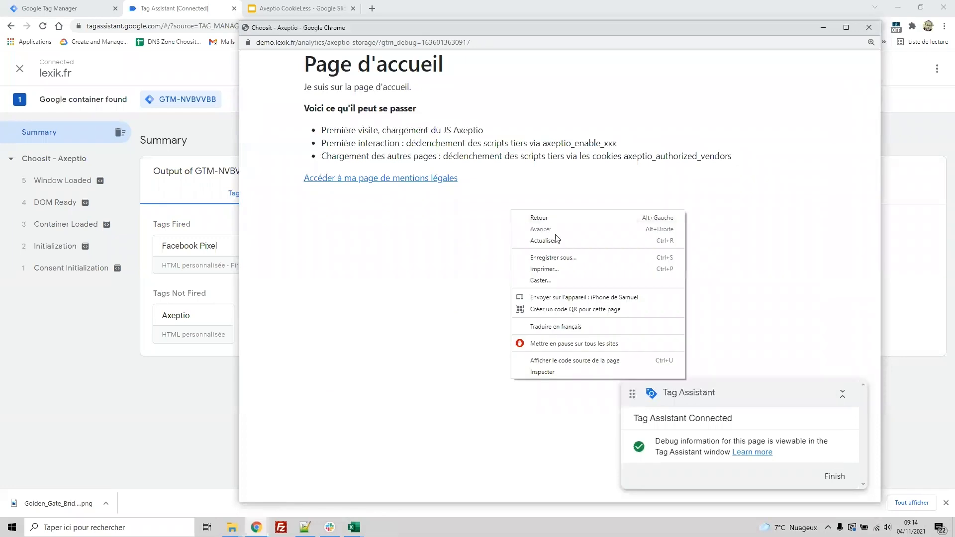
{"action": "left_click", "coordinate": [558, 241]}
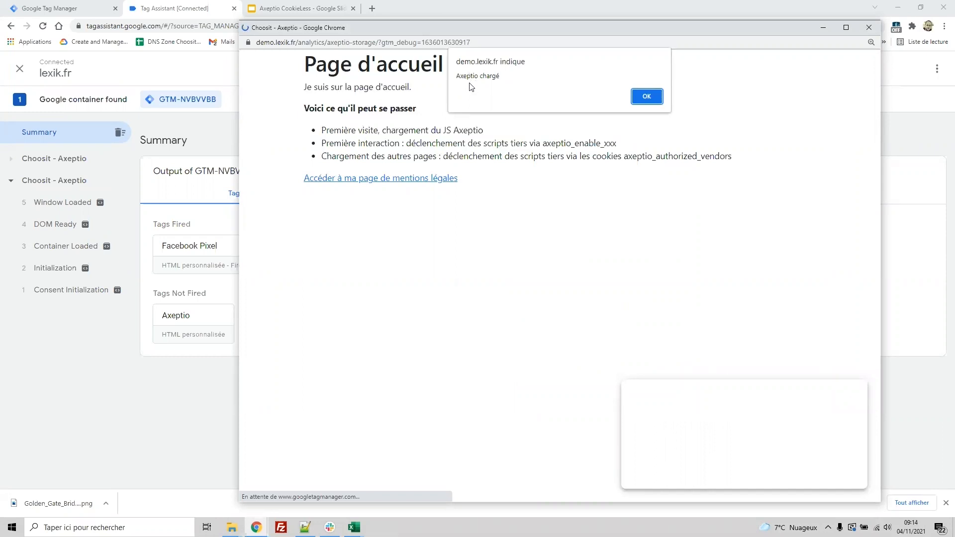
{"action": "left_click", "coordinate": [646, 97]}
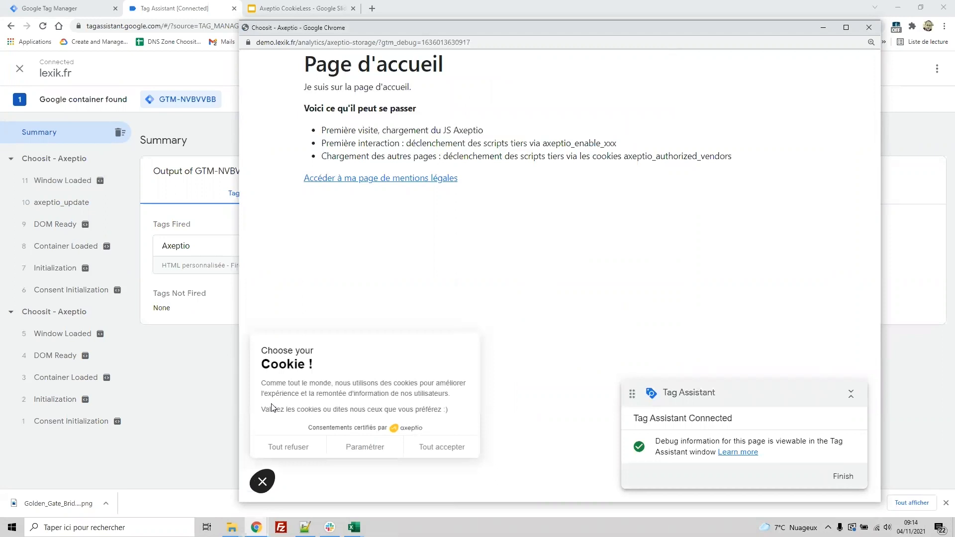
{"action": "left_click", "coordinate": [370, 450]}
{"action": "left_click", "coordinate": [439, 384]}
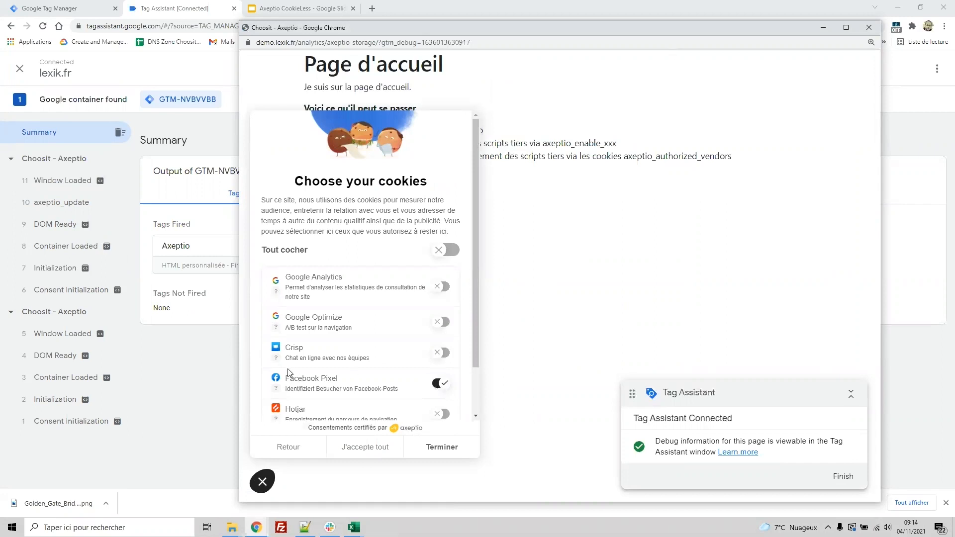
{"action": "left_click", "coordinate": [442, 447]}
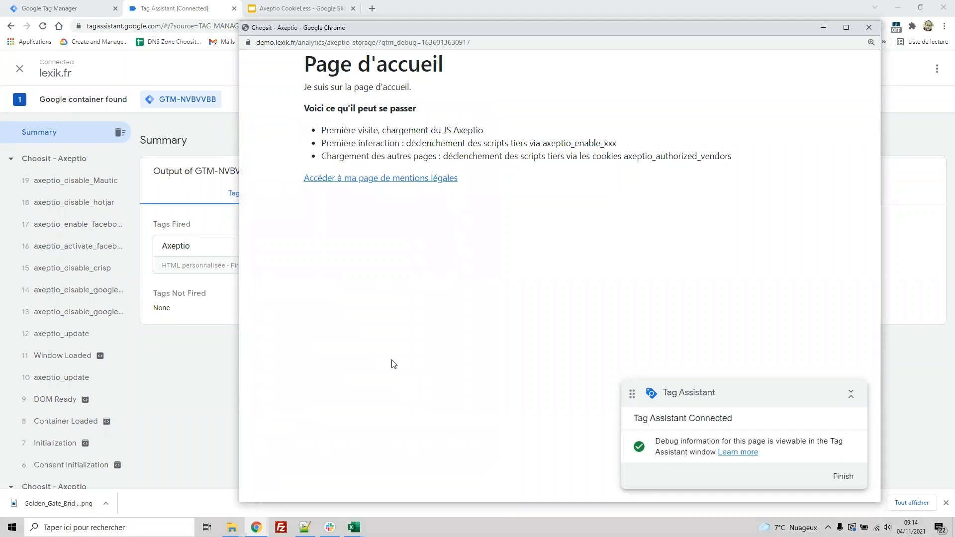
Reload the demo page with the saved consent to test the tags, and dismiss the alert.
{"action": "right_click", "coordinate": [421, 282]}
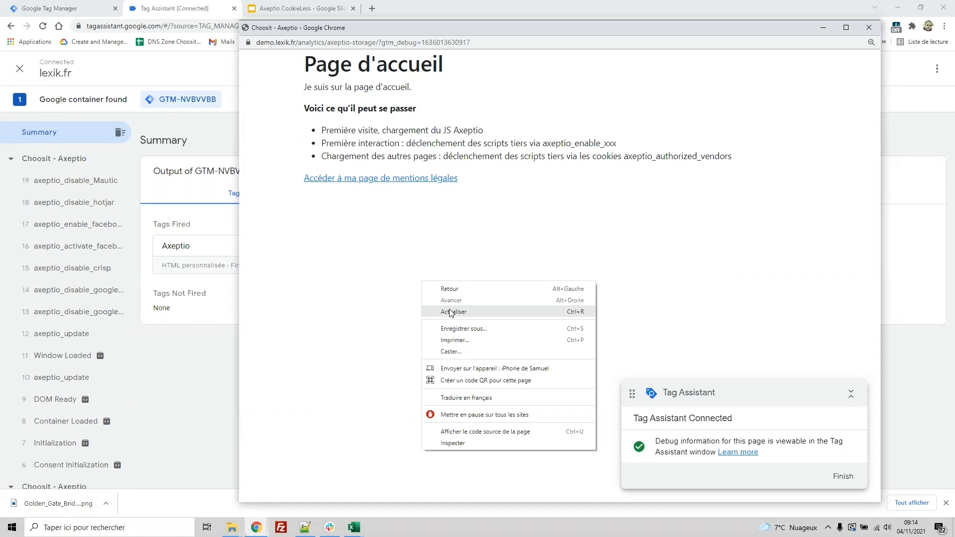
{"action": "left_click", "coordinate": [452, 312]}
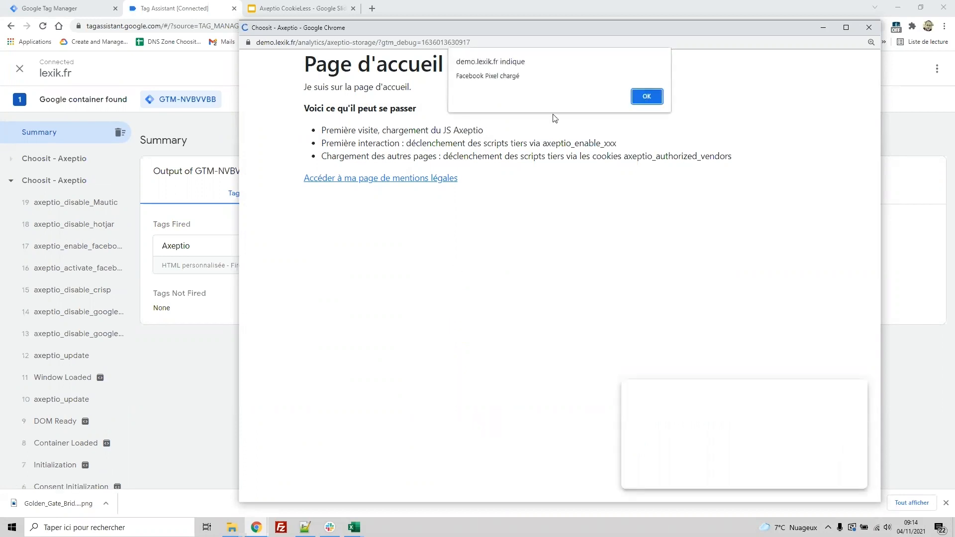
{"action": "left_click", "coordinate": [646, 96]}
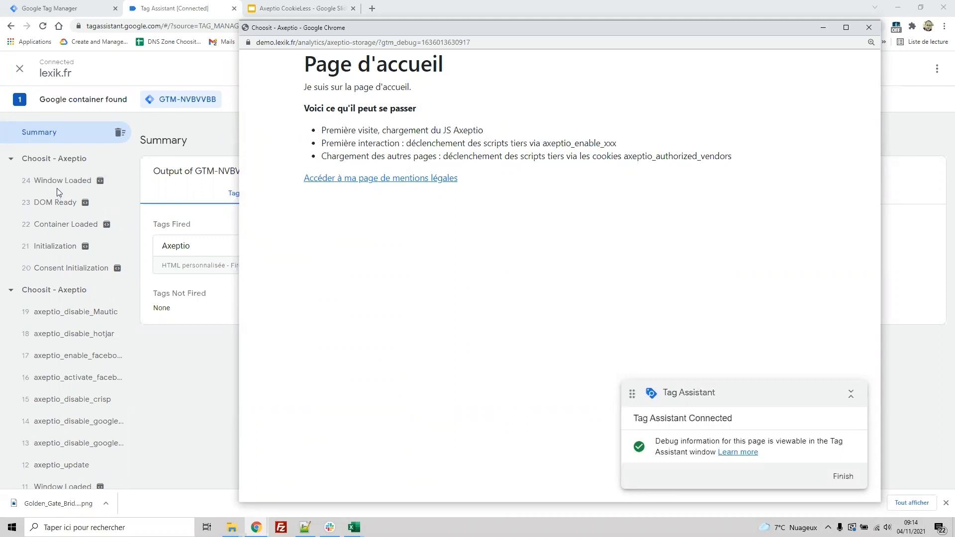
Inspect the value of the axeptio_authorized_vendors cookie for demo.lexik.fr in DevTools.
{"action": "right_click", "coordinate": [550, 151]}
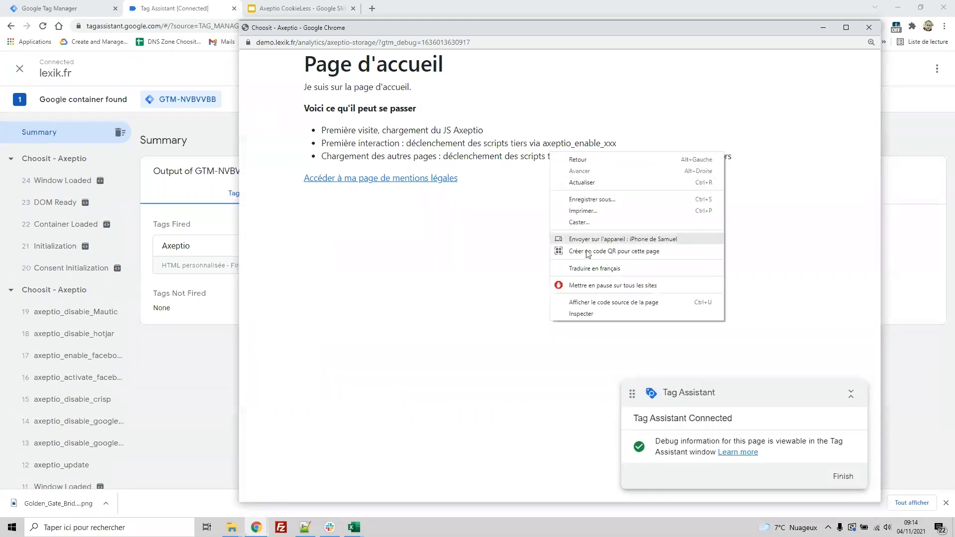
{"action": "left_click", "coordinate": [598, 313]}
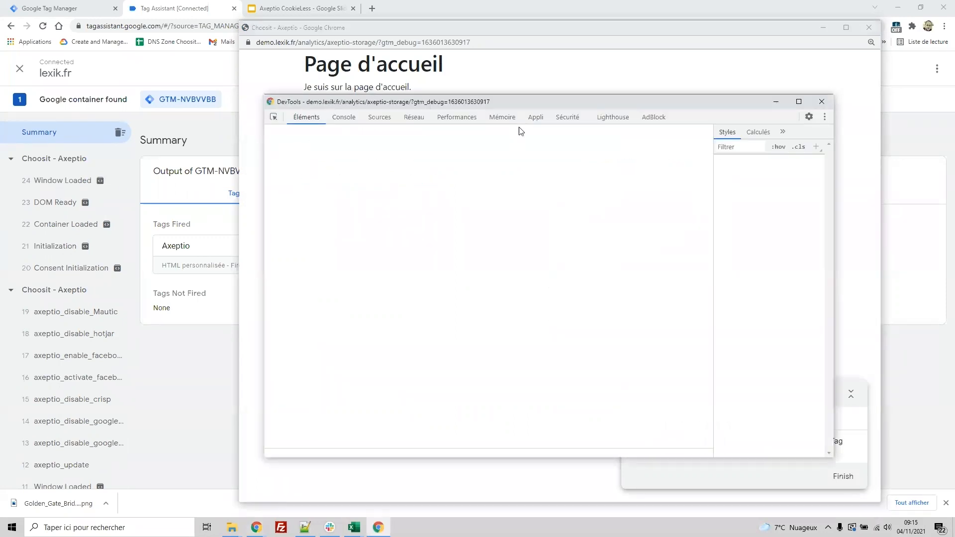
{"action": "left_click", "coordinate": [535, 117]}
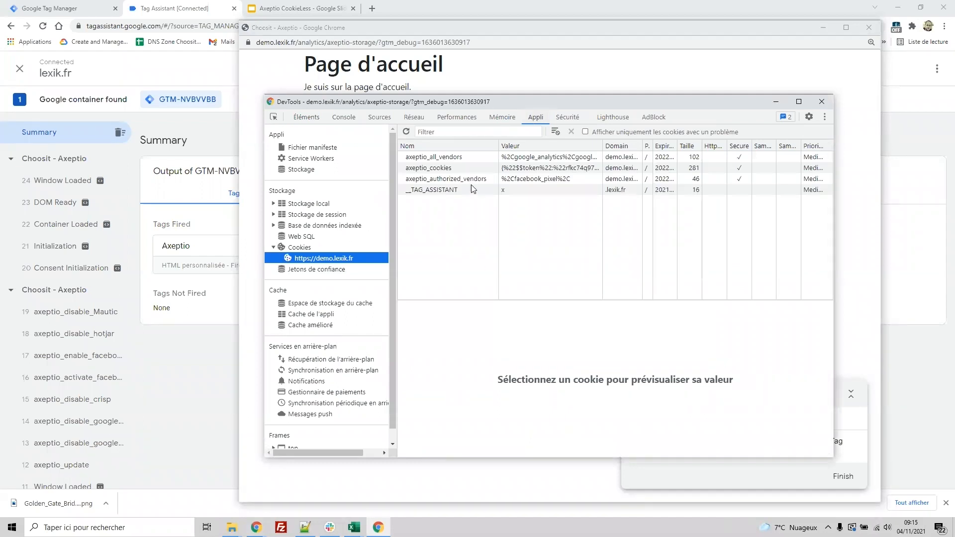
{"action": "left_click", "coordinate": [467, 180]}
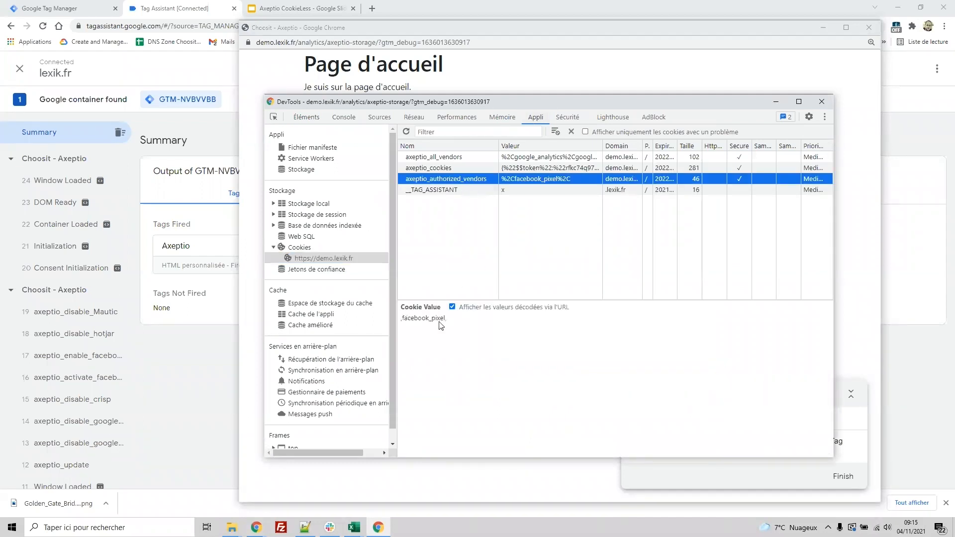
{"action": "left_click", "coordinate": [444, 158]}
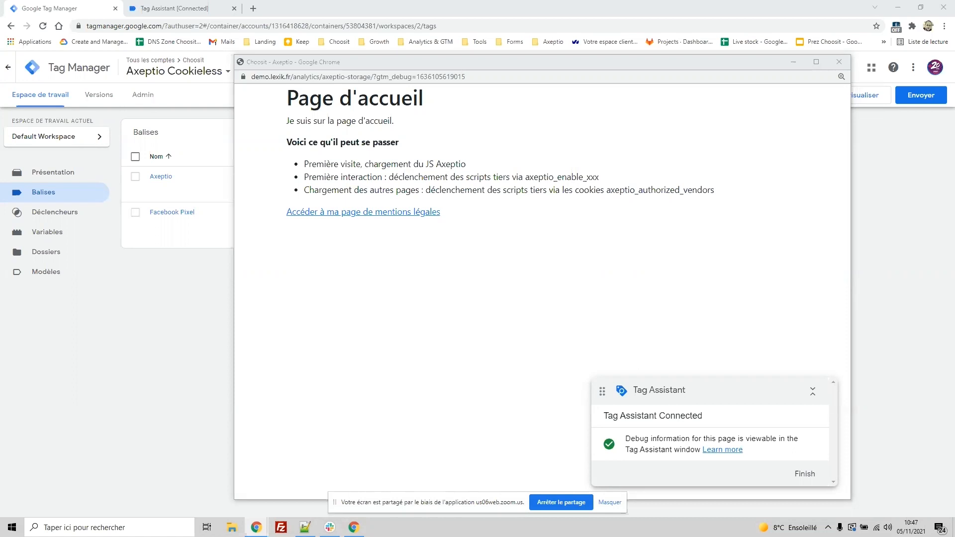
Delete the three Axeptio cookies of the demo page in DevTools, keeping only __TAG_ASSISTANT.
{"action": "left_click", "coordinate": [534, 279]}
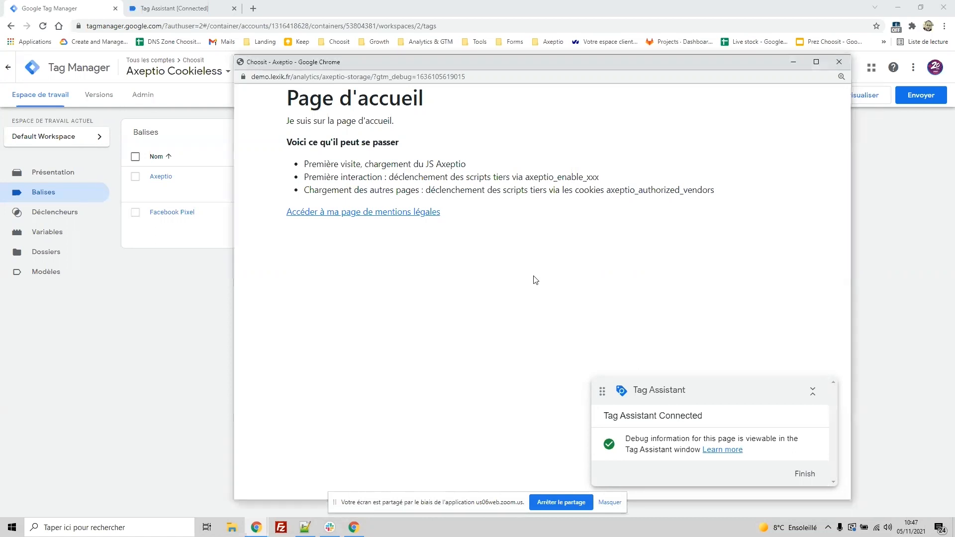
{"action": "right_click", "coordinate": [512, 206]}
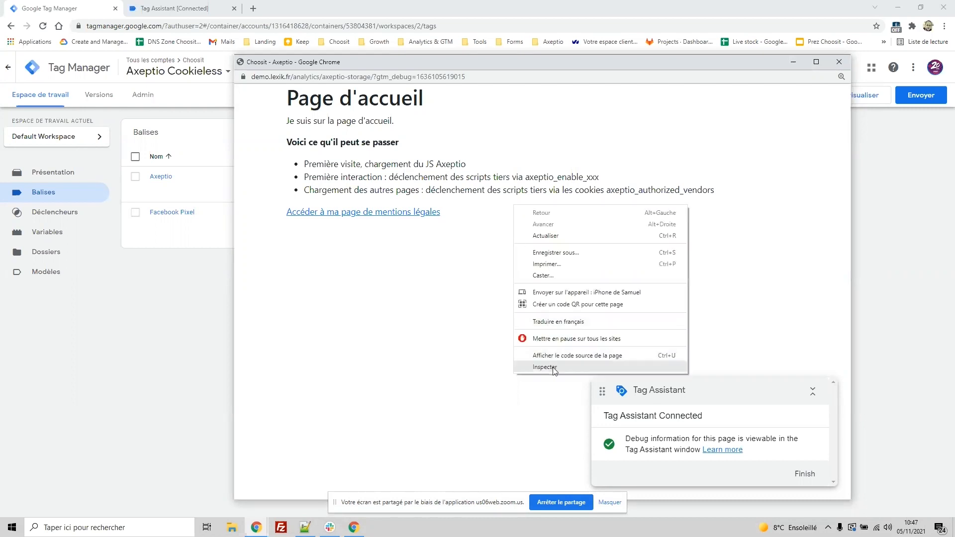
{"action": "left_click", "coordinate": [544, 367]}
{"action": "left_click", "coordinate": [715, 133]}
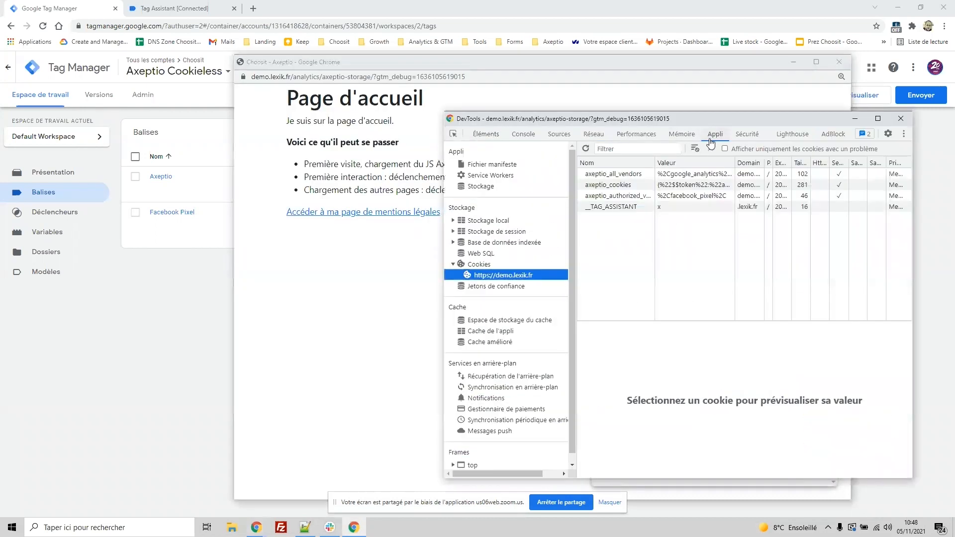
{"action": "left_click", "coordinate": [628, 174]}
{"action": "key", "text": "Delete"}
{"action": "key", "text": "Delete"}
{"action": "key", "text": "Delete"}
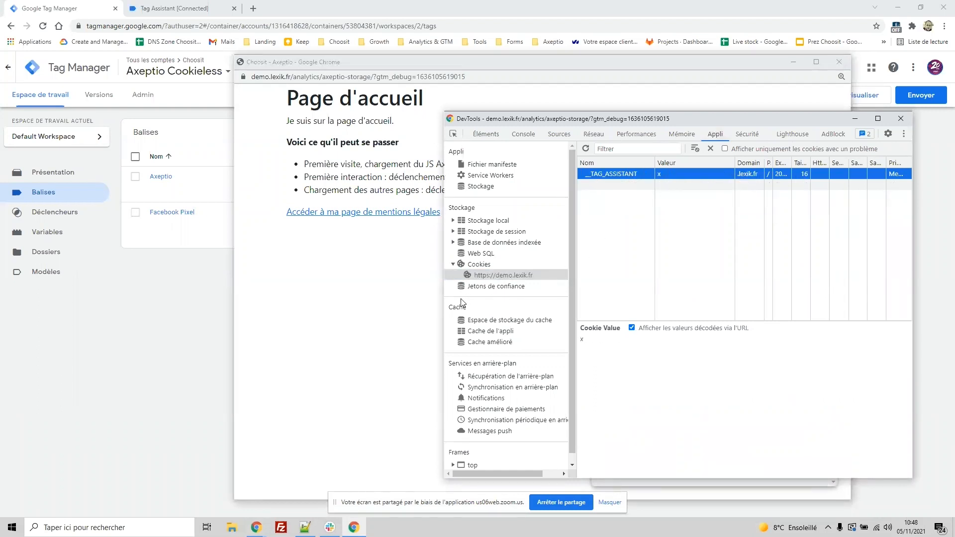
Refresh the demo page without Axeptio cookies and authorise only Facebook Pixel in the consent widget.
{"action": "left_click", "coordinate": [417, 286]}
{"action": "right_click", "coordinate": [463, 141]}
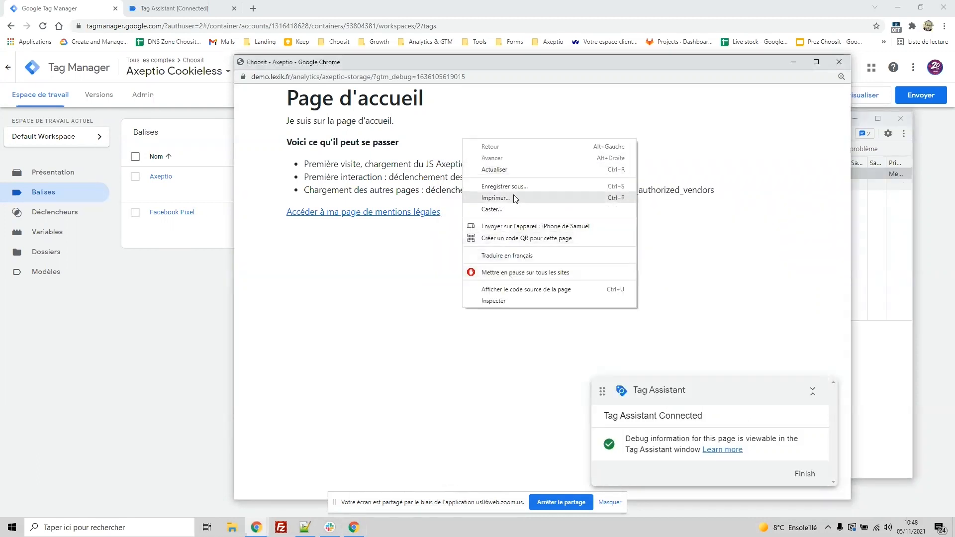
{"action": "left_click", "coordinate": [496, 169]}
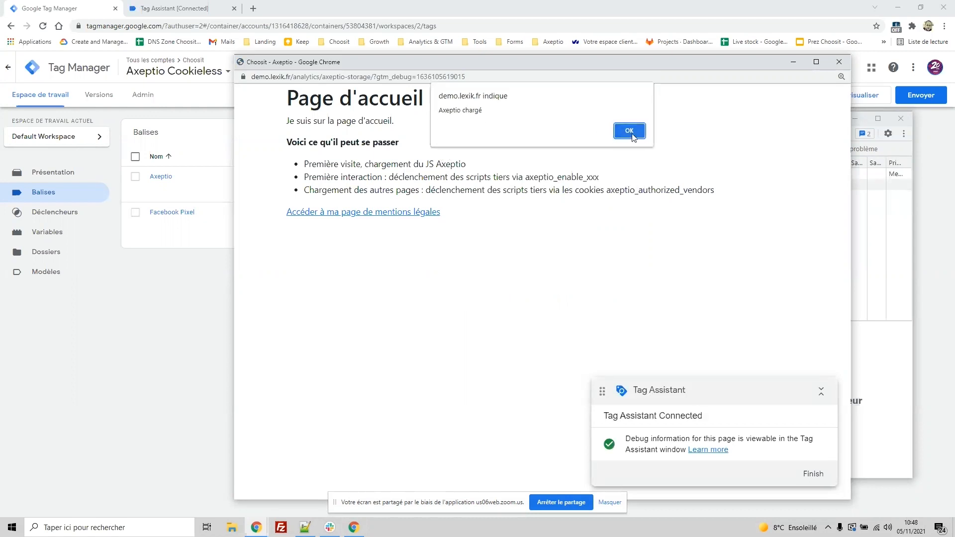
{"action": "left_click", "coordinate": [629, 131]}
{"action": "left_click", "coordinate": [370, 445]}
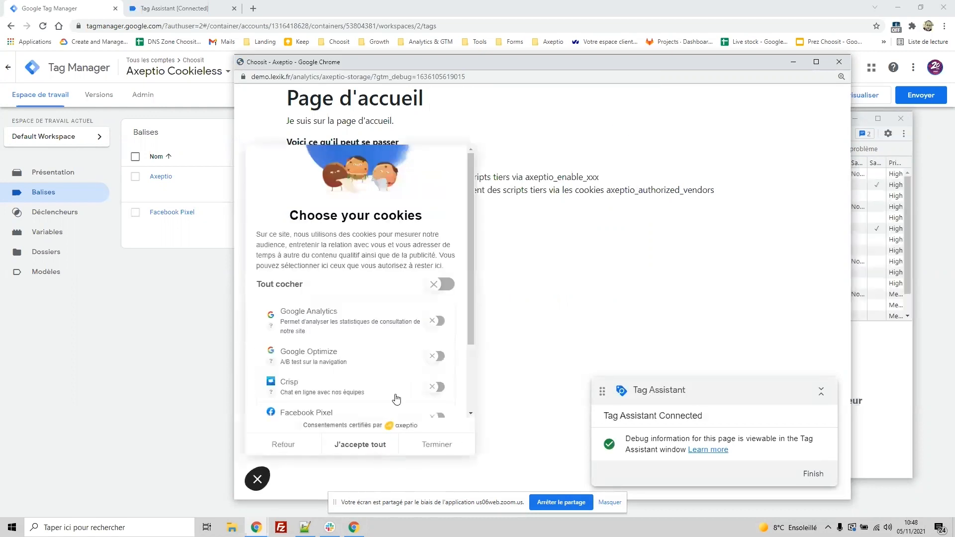
{"action": "left_click", "coordinate": [440, 416]}
{"action": "left_click", "coordinate": [442, 449]}
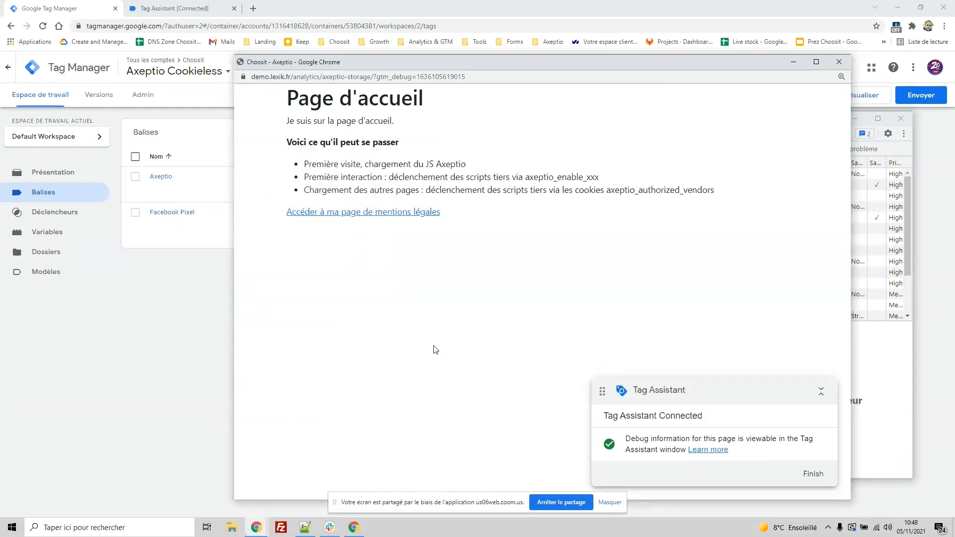
Reload the demo page after giving Facebook Pixel consent, and close the resulting alert.
{"action": "right_click", "coordinate": [405, 297]}
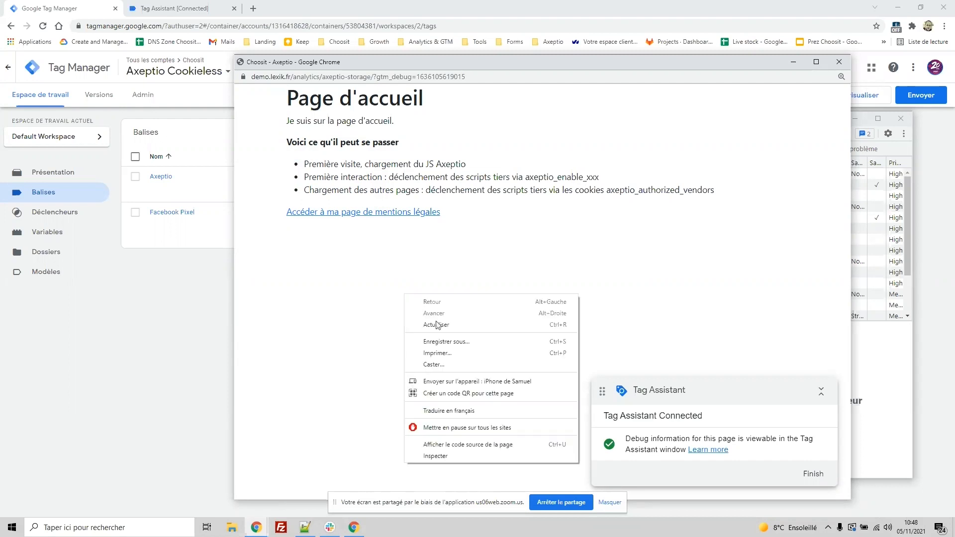
{"action": "left_click", "coordinate": [448, 327]}
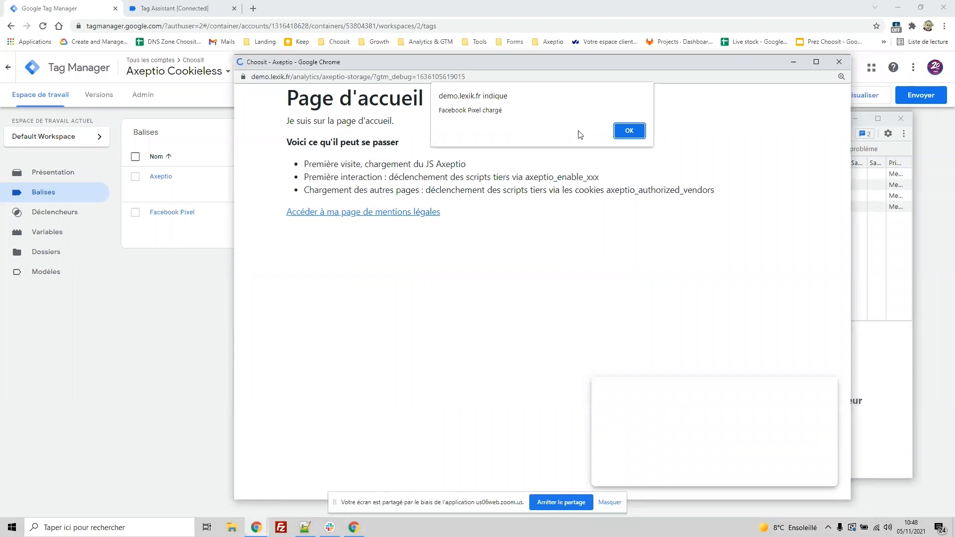
{"action": "left_click", "coordinate": [628, 129]}
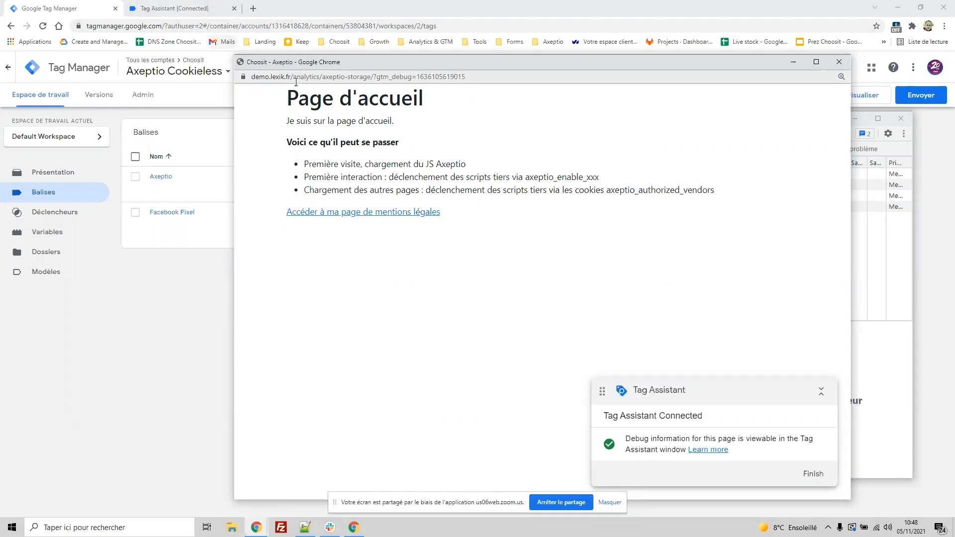
In Tag Assistant, examine the API calls of the axeptio_activate_facebook_pixel and axeptio_disable_google_optimize events.
{"action": "left_click", "coordinate": [209, 9]}
{"action": "left_click_drag", "start_coordinate": [128, 187], "coordinate": [122, 250]}
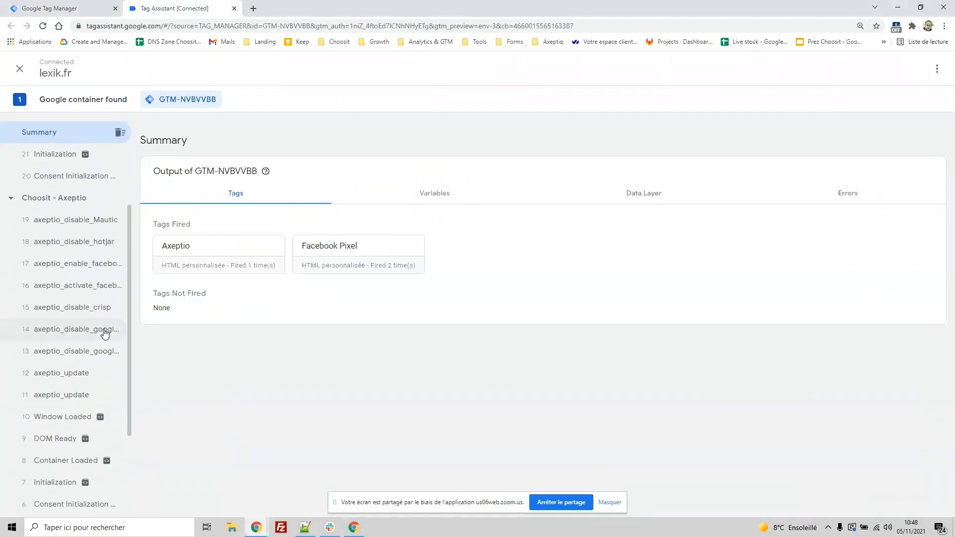
{"action": "left_click", "coordinate": [45, 287]}
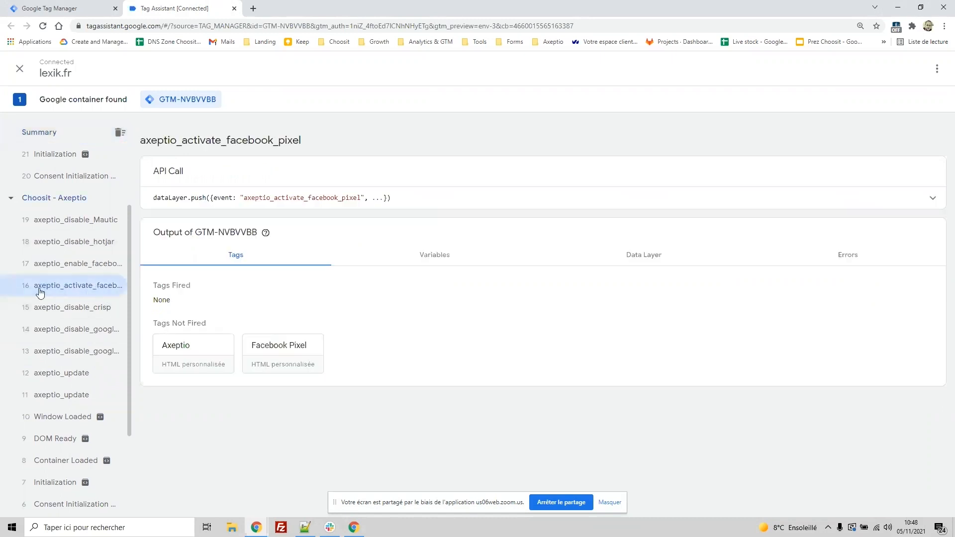
{"action": "left_click", "coordinate": [920, 197]}
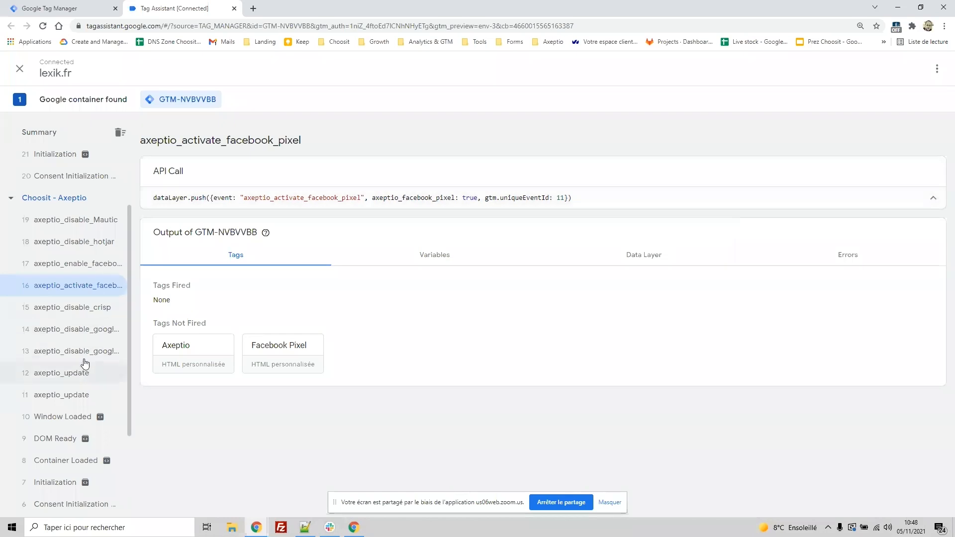
{"action": "left_click", "coordinate": [85, 329]}
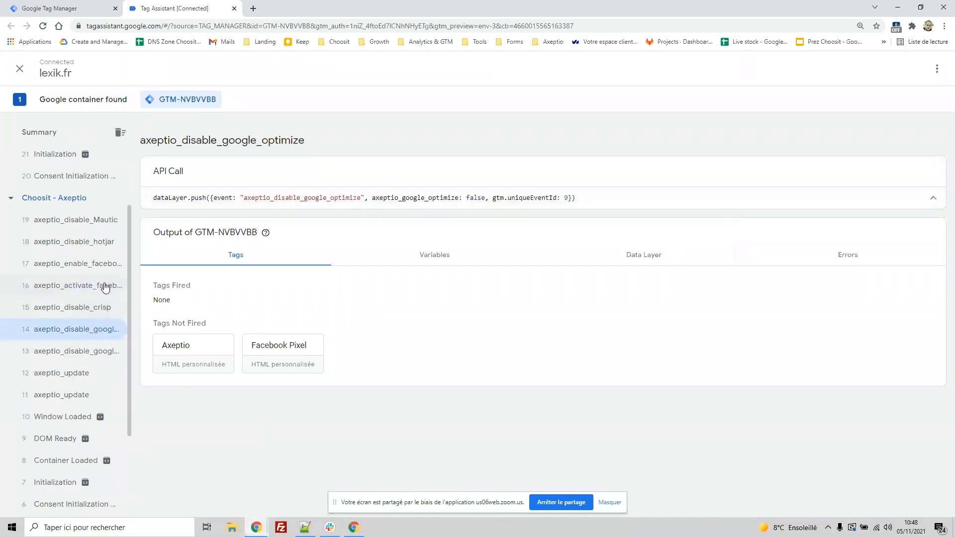
{"action": "left_click", "coordinate": [86, 290]}
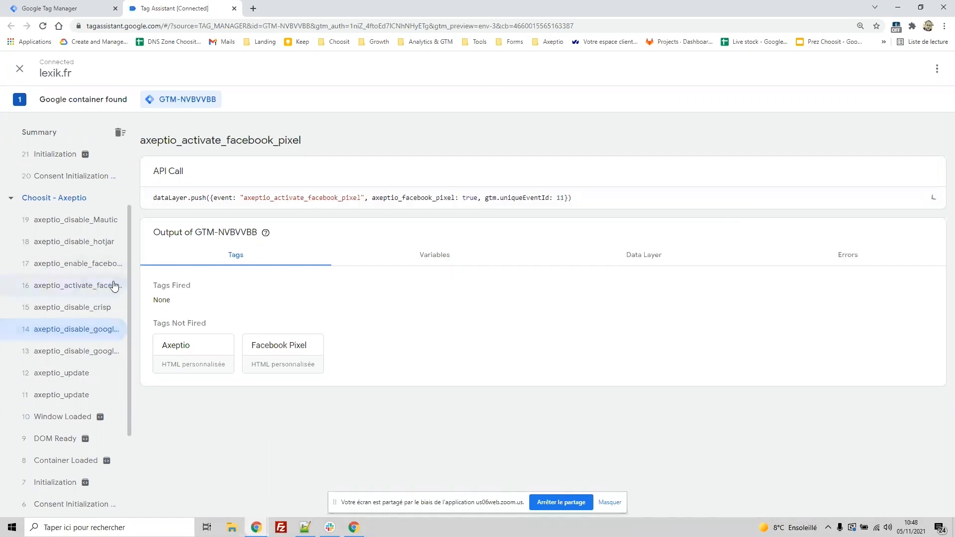
Copy the event name axeptio_activate_facebook_pixel and return to the Google Tag Manager workspace.
{"action": "double_click", "coordinate": [197, 141]}
{"action": "key", "text": "ctrl+c"}
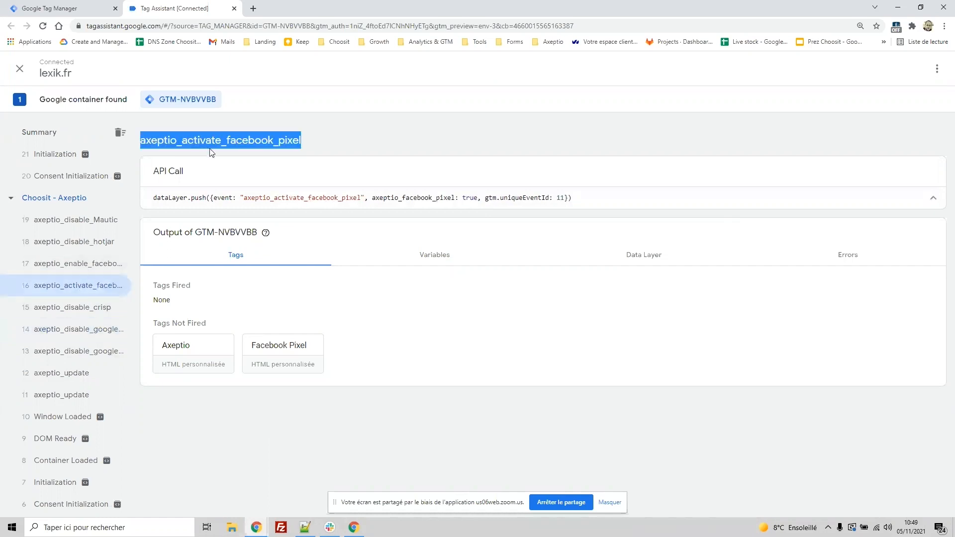
{"action": "left_click", "coordinate": [65, 8]}
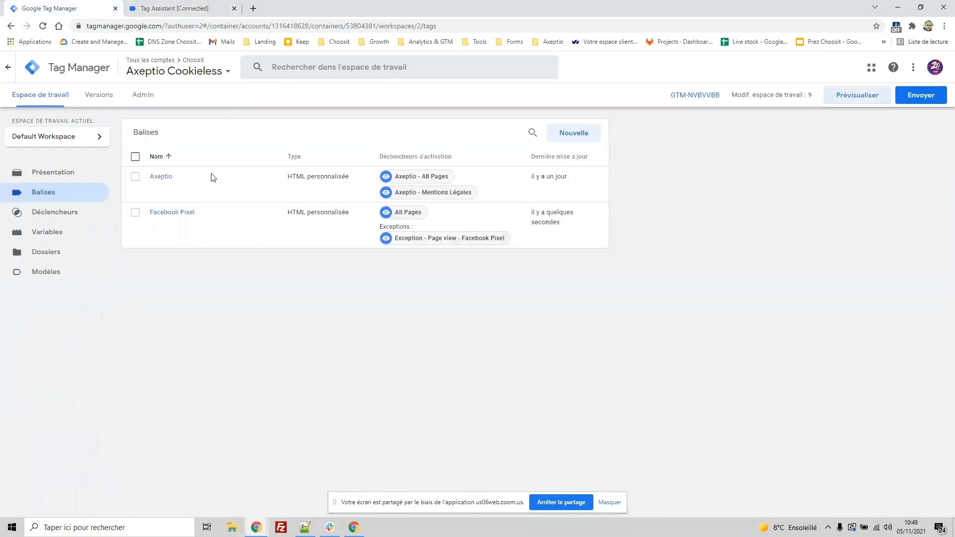
In the Facebook Pixel tag, start a new activation trigger named "Ev - axeptio_activate_facebook_pixel".
{"action": "left_click", "coordinate": [171, 212]}
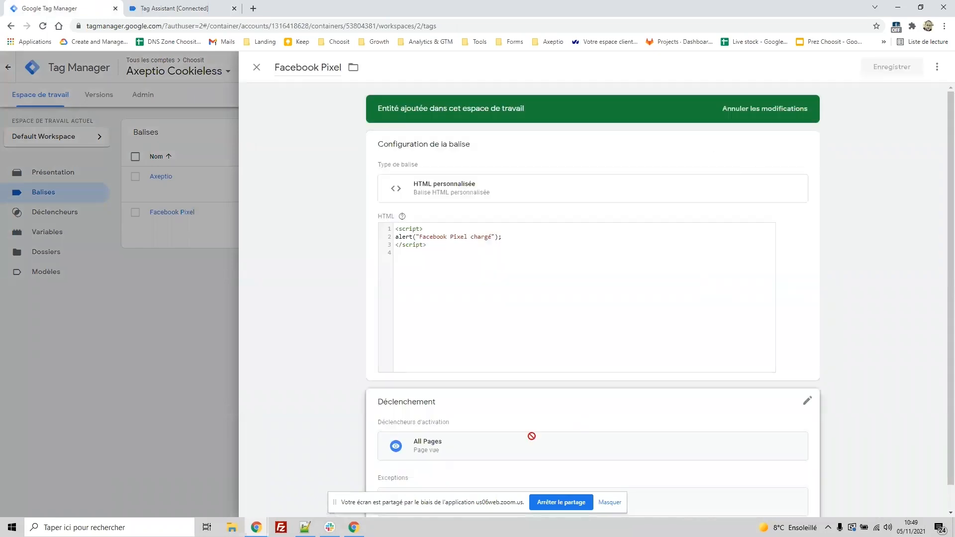
{"action": "left_click", "coordinate": [722, 418]}
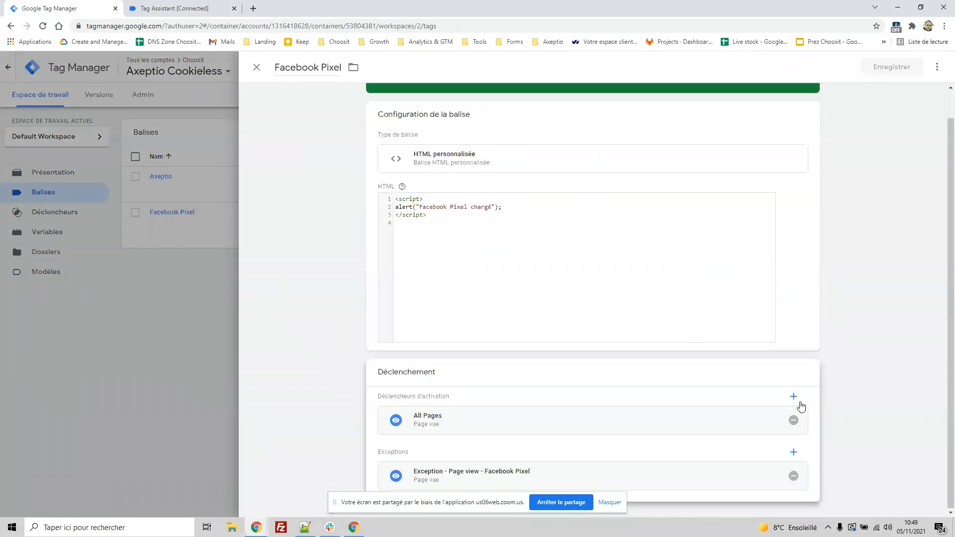
{"action": "left_click", "coordinate": [795, 396]}
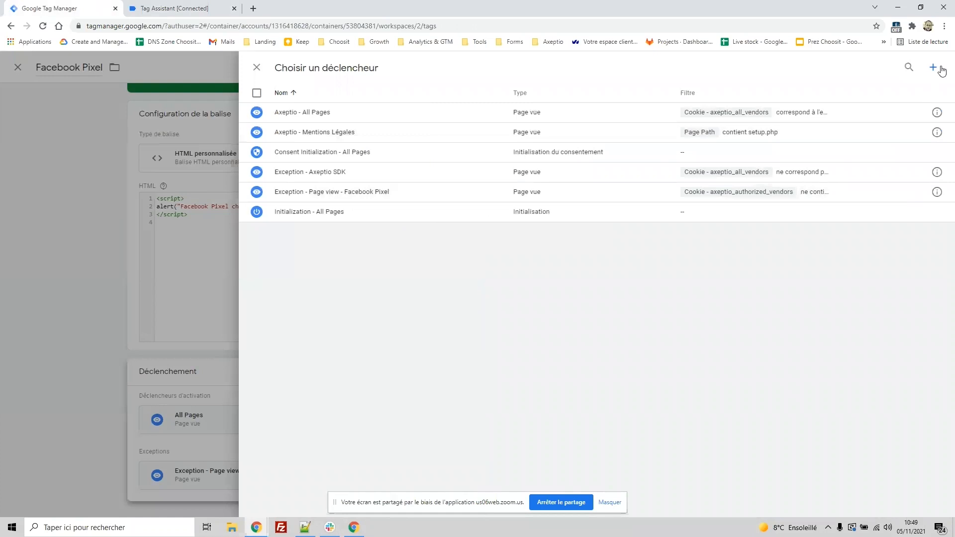
{"action": "left_click", "coordinate": [939, 68]}
{"action": "left_click", "coordinate": [337, 67]}
{"action": "type", "text": "Ev -"}
{"action": "key", "text": "ctrl+v"}
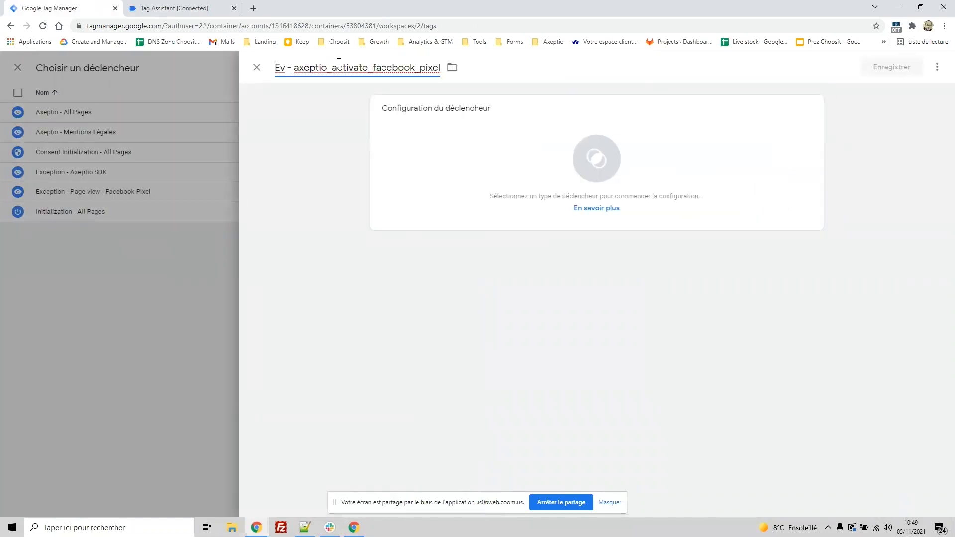
Make the trigger a custom event (Événement personnalisé) with event name axeptio_activate_facebook_pixel, then save the trigger and the Facebook Pixel tag.
{"action": "left_click", "coordinate": [458, 153]}
{"action": "scroll", "coordinate": [734, 348], "scroll_direction": "down", "scroll_amount": 3}
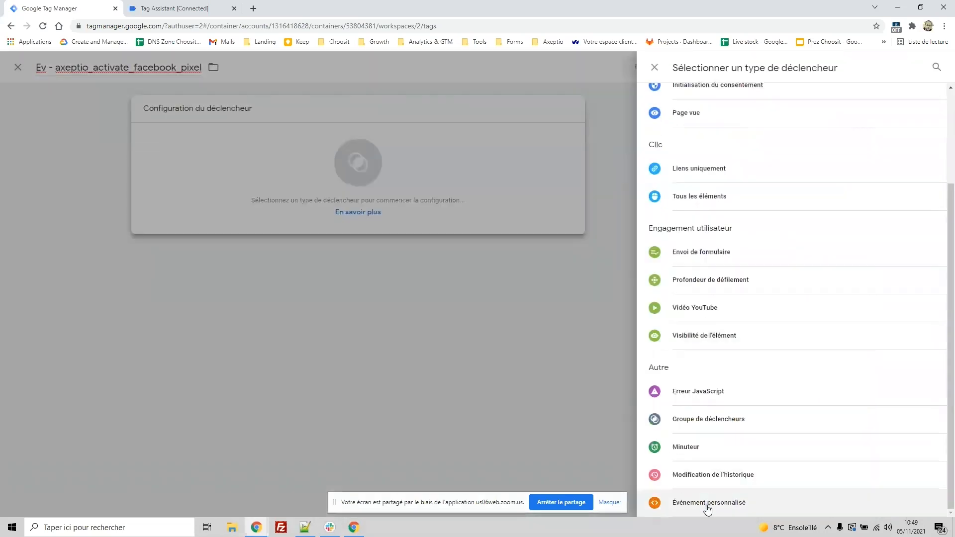
{"action": "left_click", "coordinate": [708, 506]}
{"action": "left_click", "coordinate": [431, 209]}
{"action": "key", "text": "ctrl+v"}
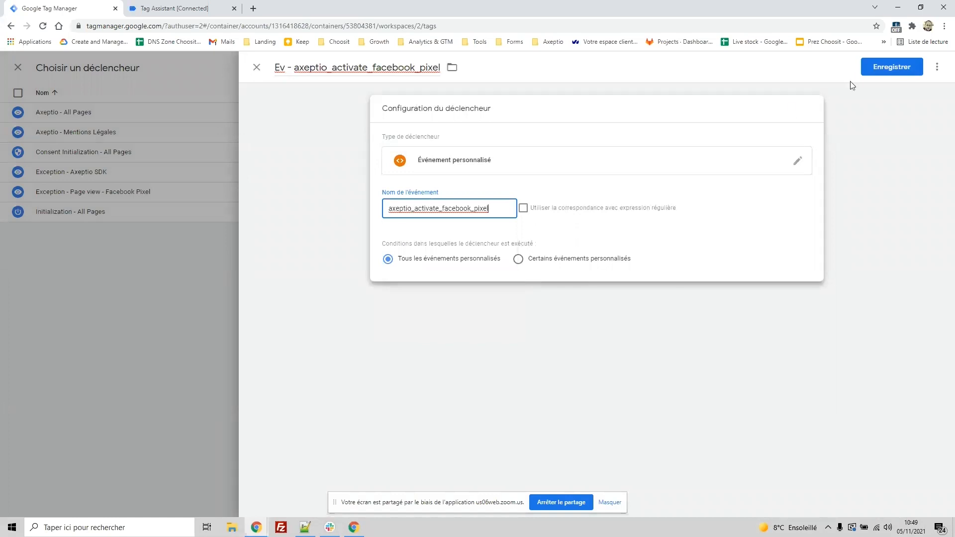
{"action": "left_click", "coordinate": [890, 66]}
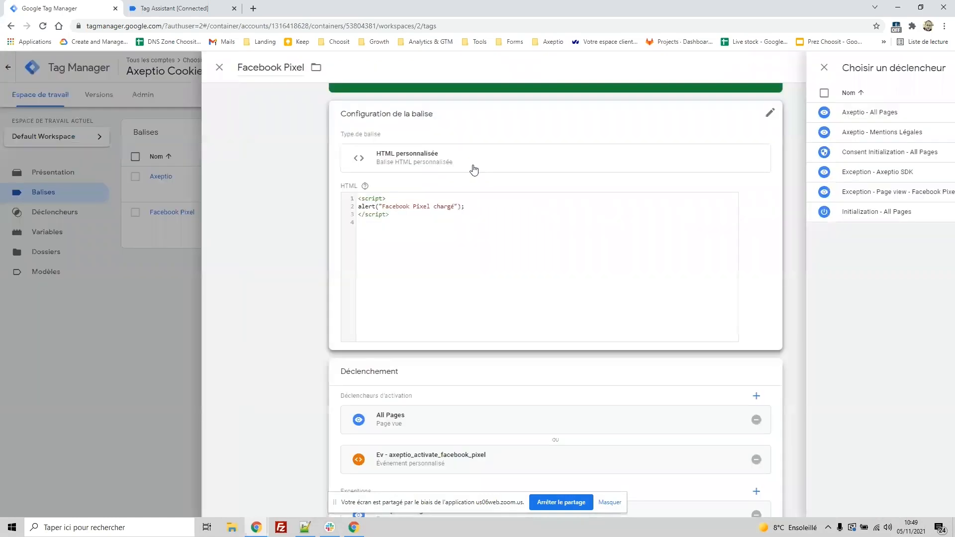
{"action": "scroll", "coordinate": [498, 303], "scroll_direction": "down", "scroll_amount": 1}
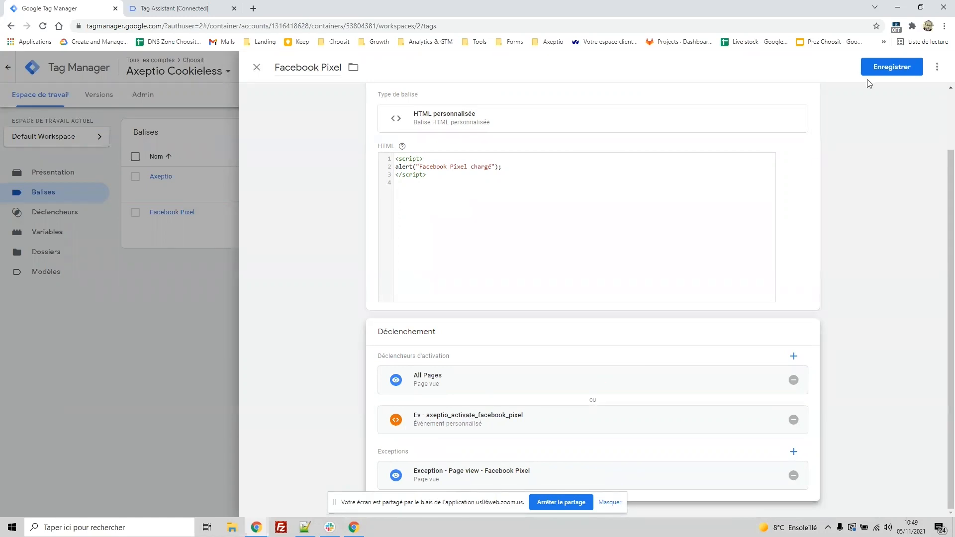
{"action": "left_click", "coordinate": [886, 73]}
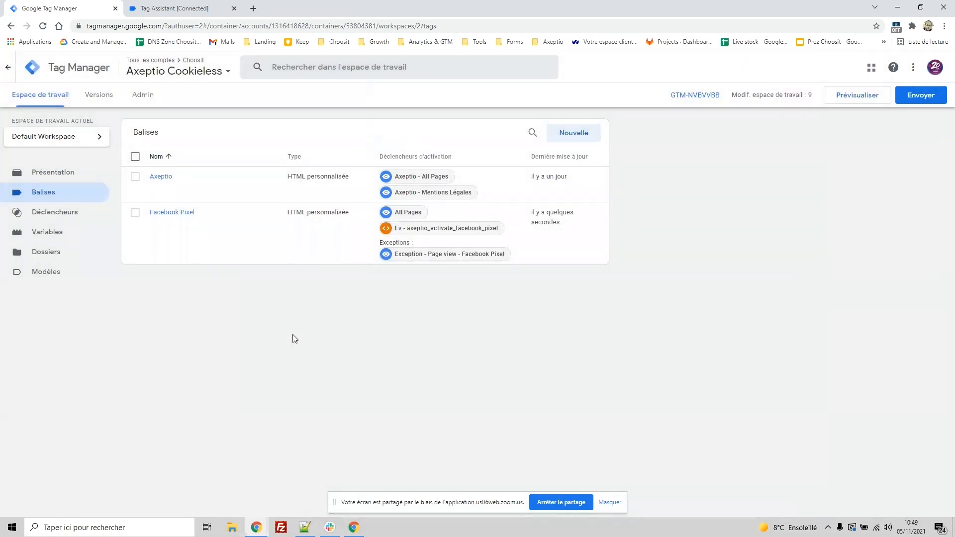
On the demo page, inspect the stored cookies and delete axeptio_all_vendors, axeptio_cookies and axeptio_authorized_vendors.
{"action": "mouse_move", "coordinate": [257, 527]}
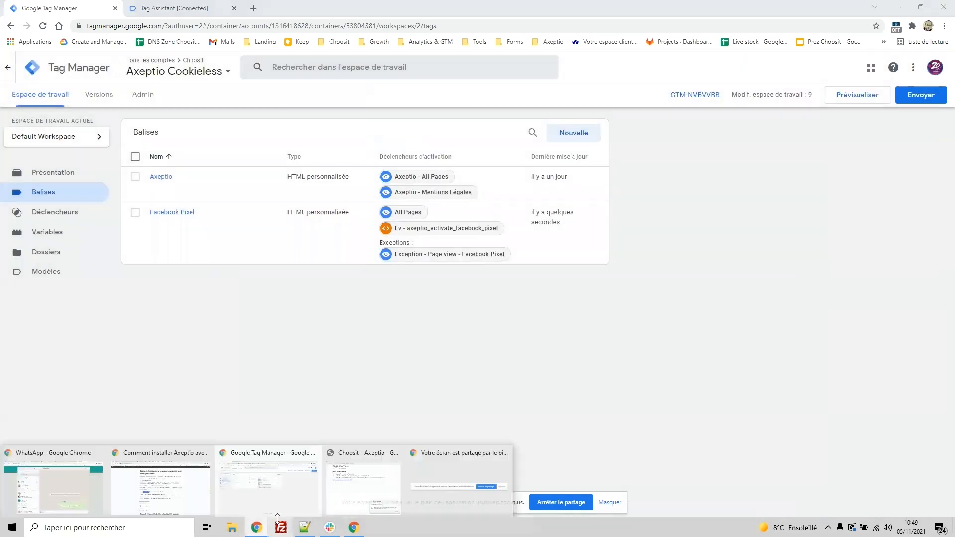
{"action": "left_click", "coordinate": [374, 488]}
{"action": "right_click", "coordinate": [431, 270]}
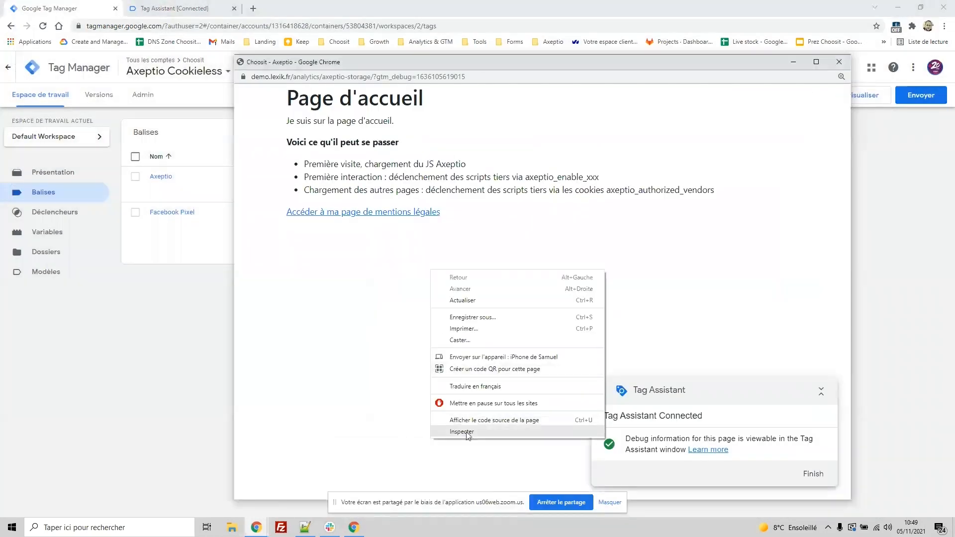
{"action": "left_click", "coordinate": [467, 431]}
{"action": "left_click", "coordinate": [715, 133]}
{"action": "left_click", "coordinate": [620, 174]}
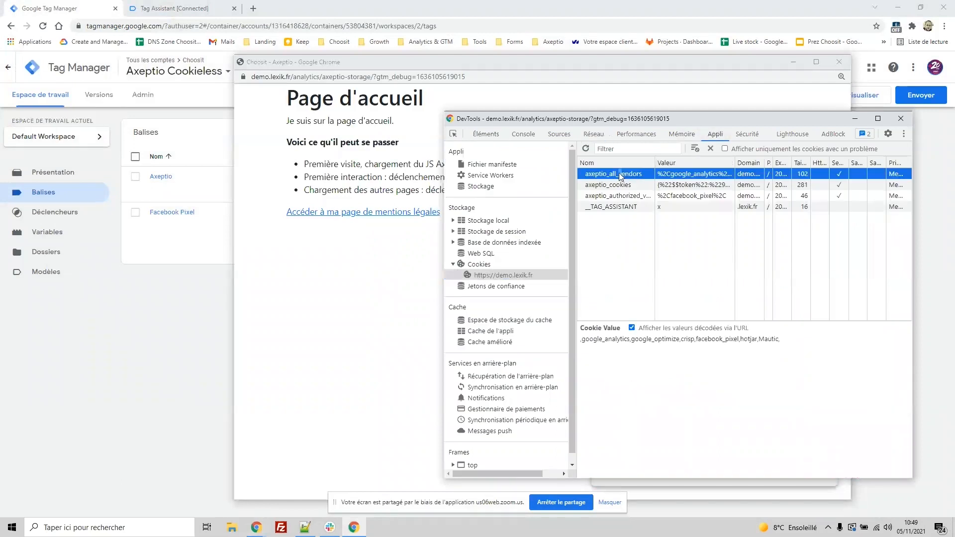
{"action": "key", "text": "Delete"}
{"action": "key", "text": "Delete"}
{"action": "key", "text": "Delete"}
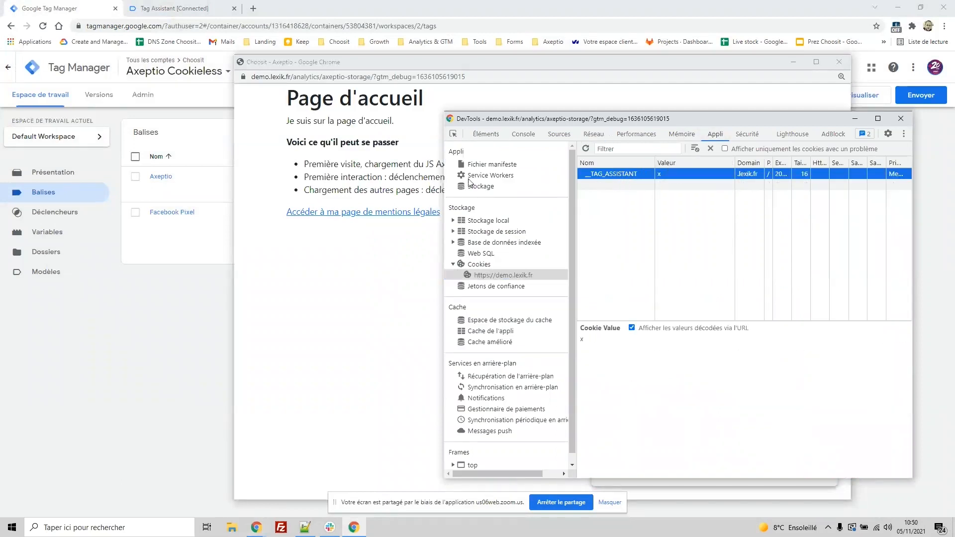
{"action": "left_click_drag", "start_coordinate": [468, 121], "coordinate": [500, 113]}
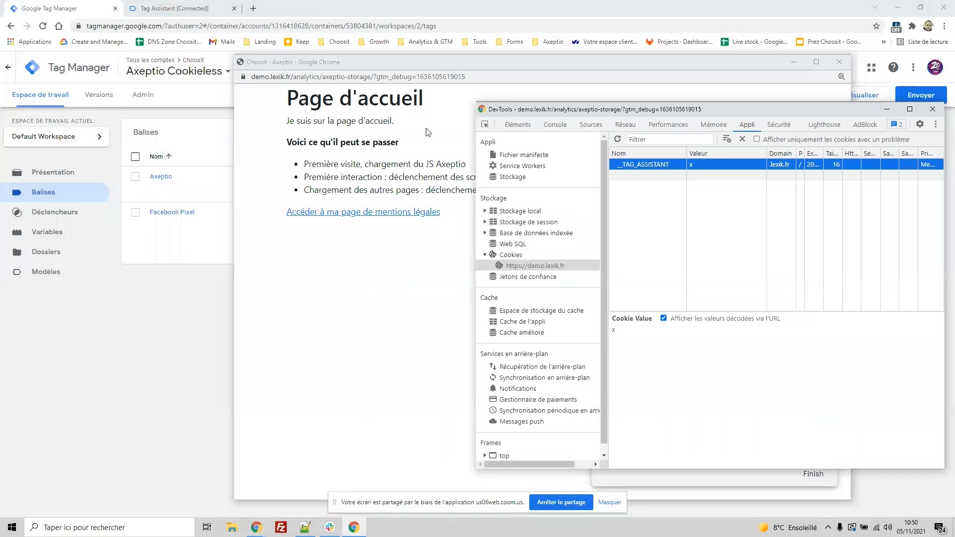
Relaunch the container preview from Tag Manager, switch to the demo page and dismiss its Axeptio alert.
{"action": "left_click", "coordinate": [77, 2]}
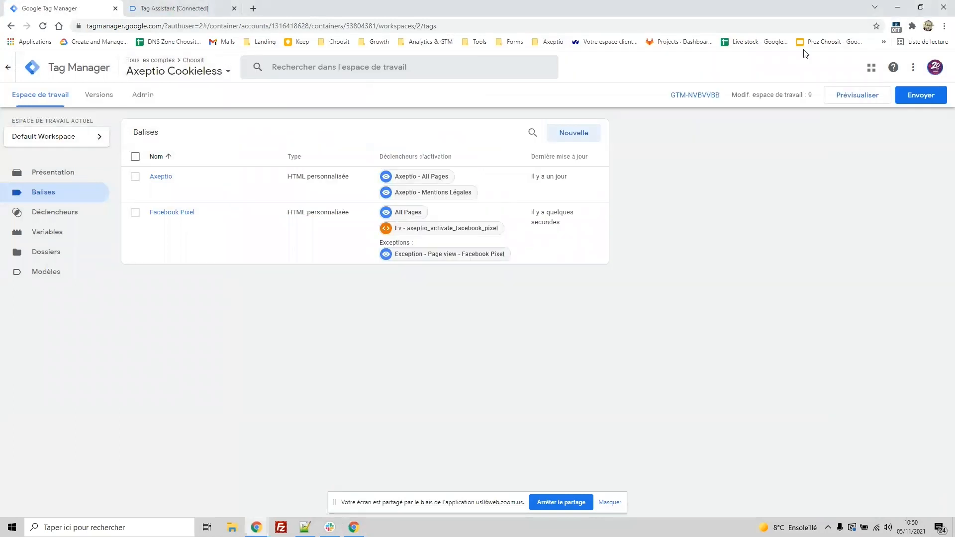
{"action": "left_click", "coordinate": [863, 96]}
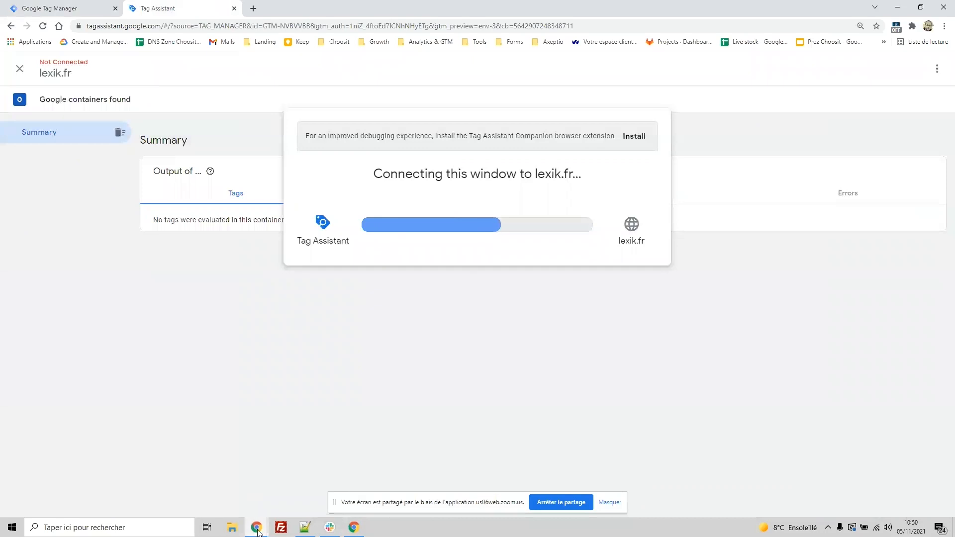
{"action": "mouse_move", "coordinate": [257, 527]}
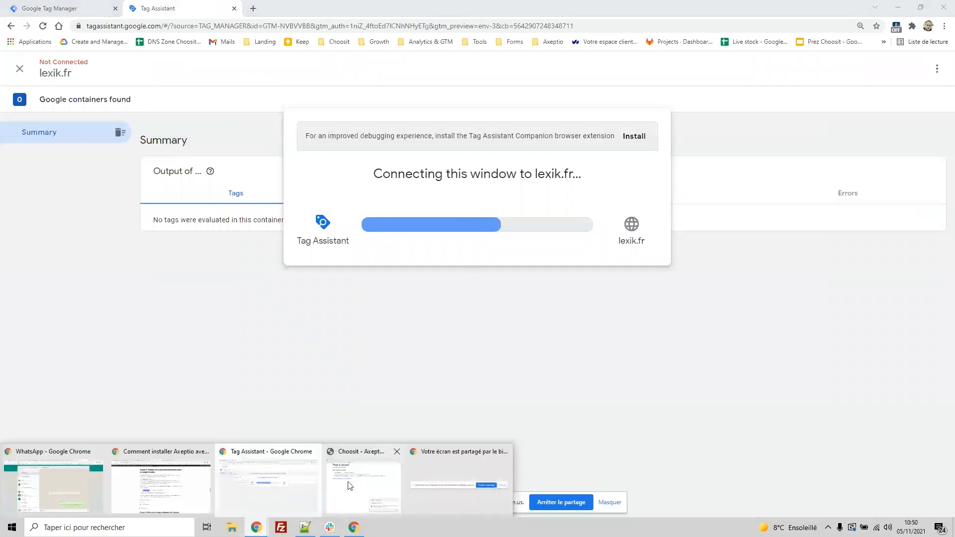
{"action": "left_click", "coordinate": [350, 486]}
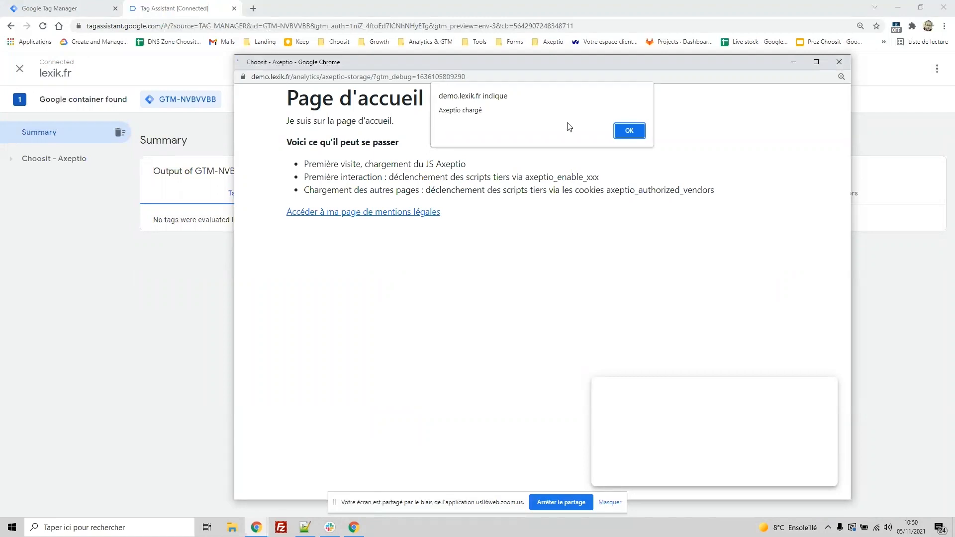
{"action": "left_click", "coordinate": [627, 131]}
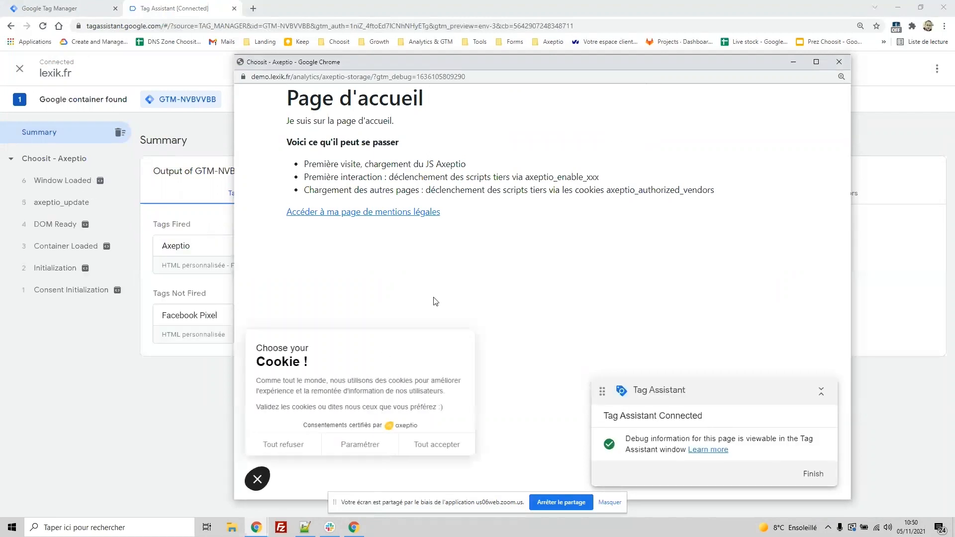
Customise the cookie choices to allow only Facebook Pixel, finish the consent and dismiss the alert.
{"action": "left_click", "coordinate": [367, 447]}
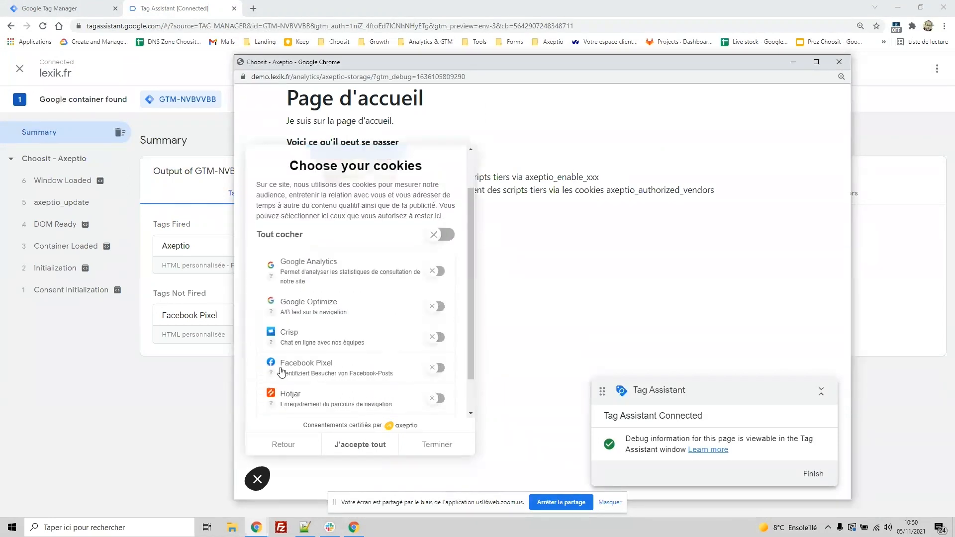
{"action": "left_click", "coordinate": [438, 369]}
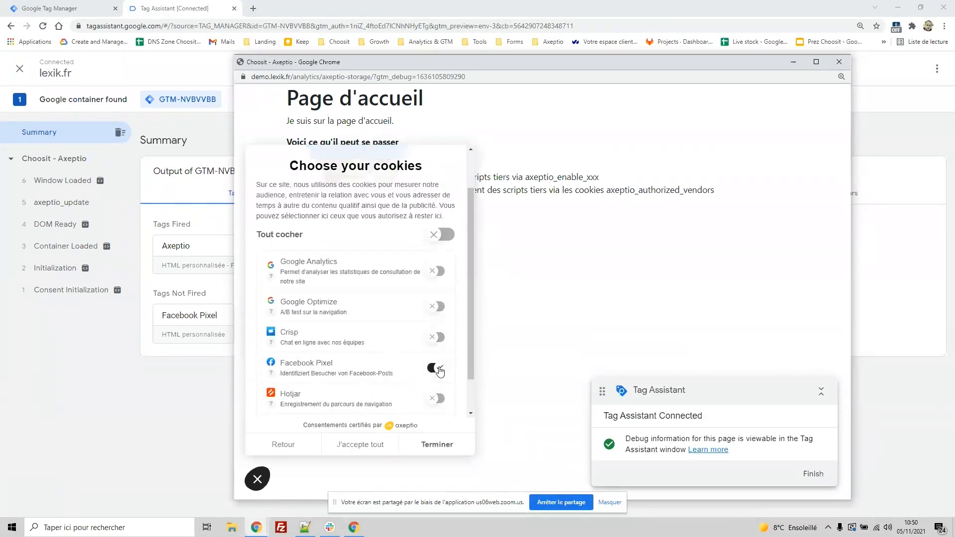
{"action": "left_click", "coordinate": [442, 449]}
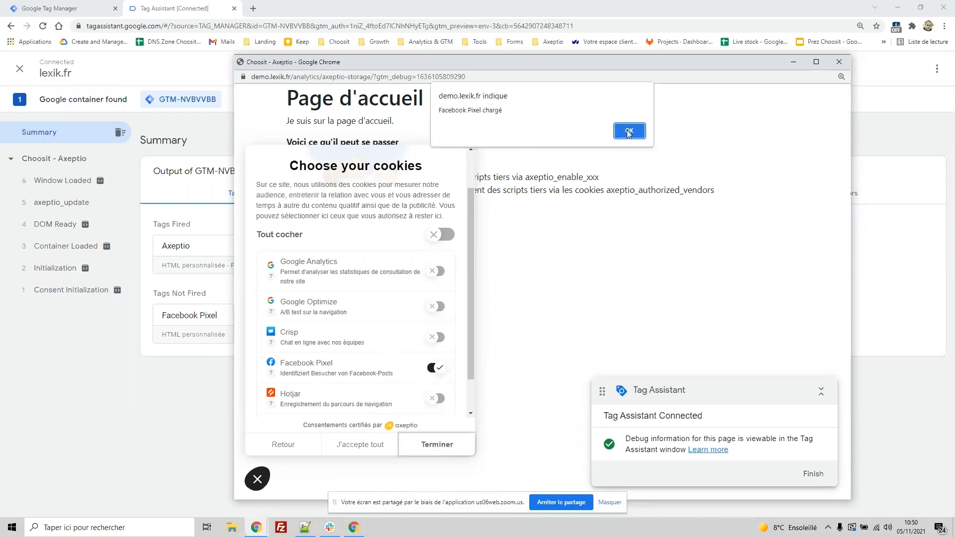
{"action": "left_click", "coordinate": [629, 131]}
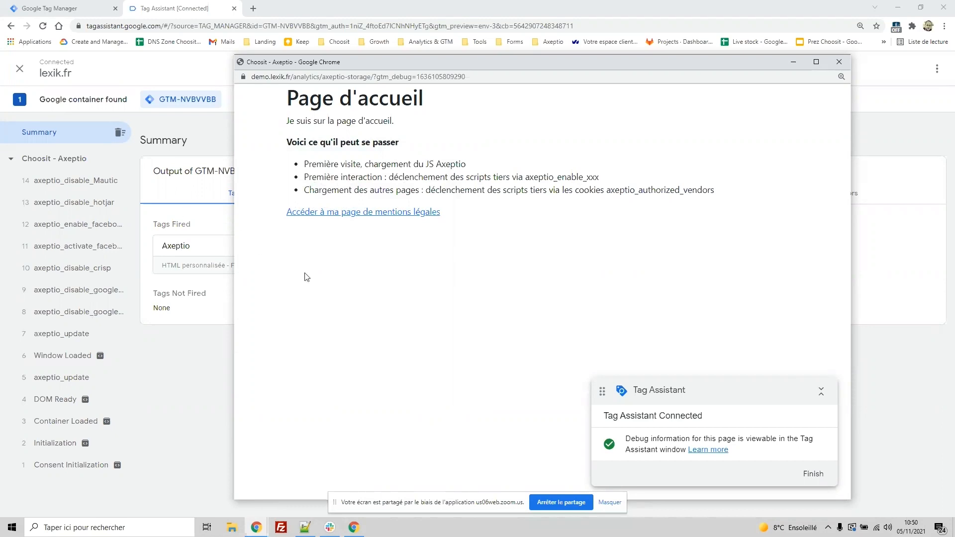
Clear the recorded events in Tag Assistant, refresh the demo page and dismiss the Facebook Pixel alert.
{"action": "left_click", "coordinate": [120, 132]}
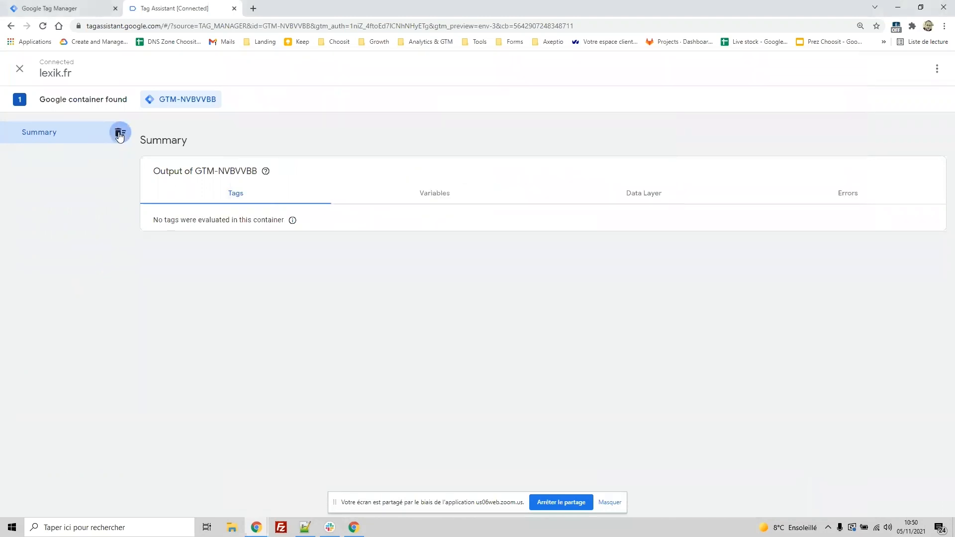
{"action": "key", "text": "alt+Tab"}
{"action": "right_click", "coordinate": [351, 273]}
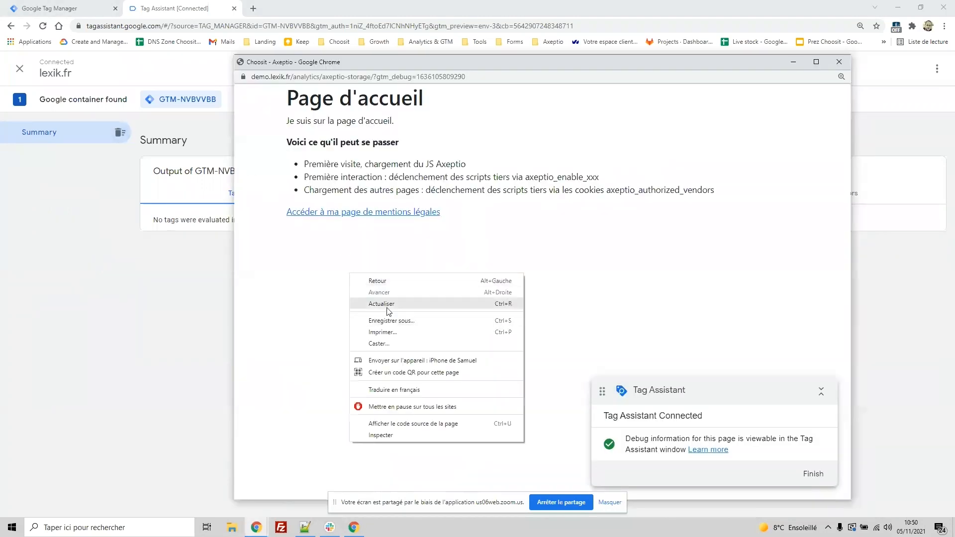
{"action": "left_click", "coordinate": [387, 306]}
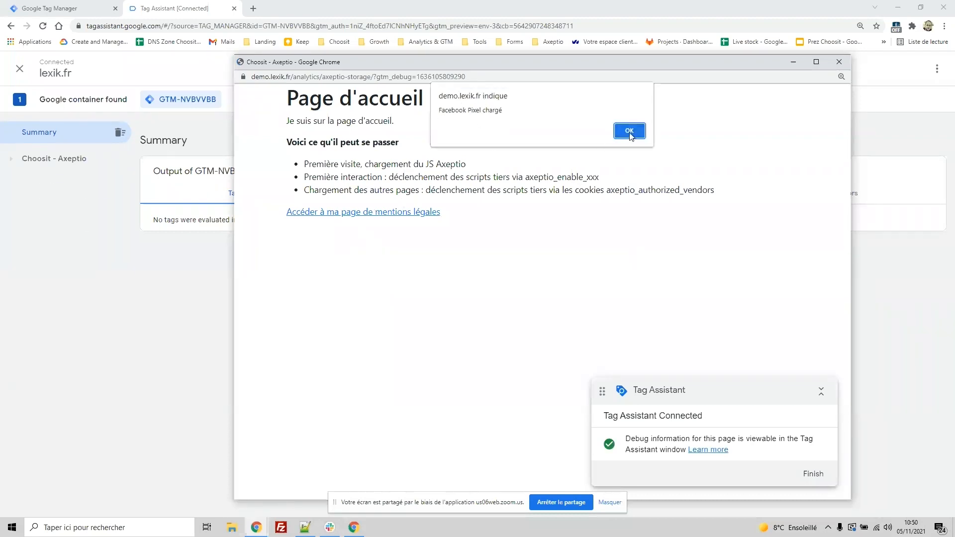
{"action": "left_click", "coordinate": [630, 136]}
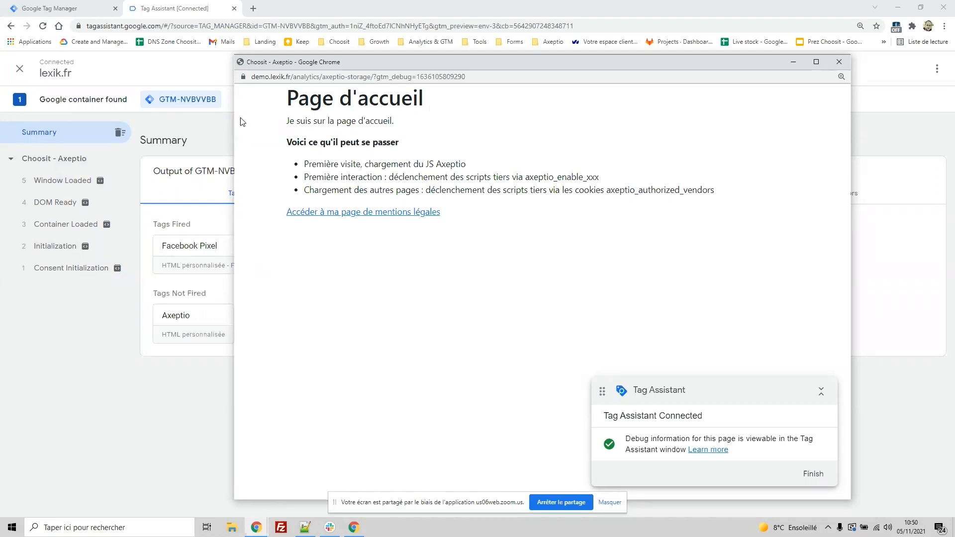
Check the fired tags in the Tag Assistant summary and the value of the demo page's axeptio_authorized_vendors cookie.
{"action": "left_click_drag", "start_coordinate": [234, 127], "coordinate": [290, 129]}
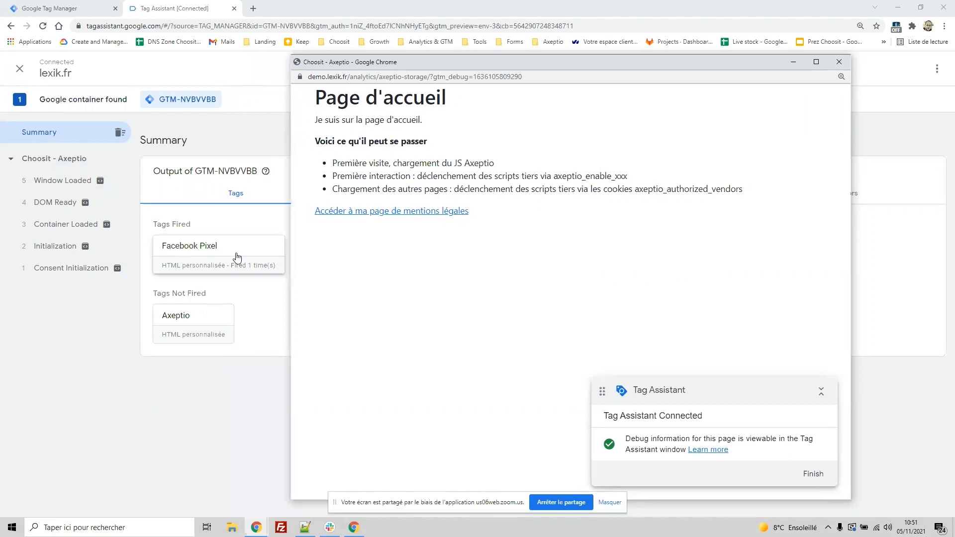
{"action": "right_click", "coordinate": [403, 264]}
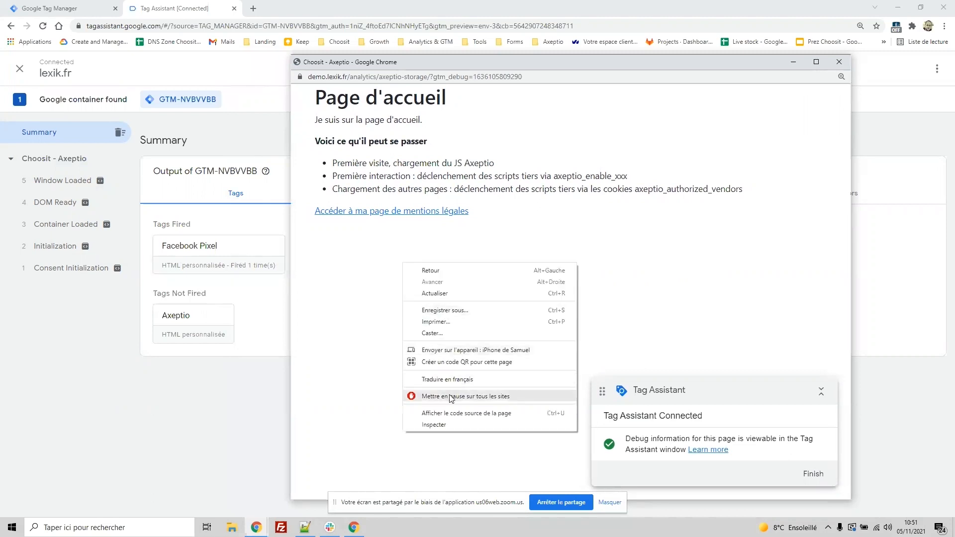
{"action": "left_click", "coordinate": [452, 425]}
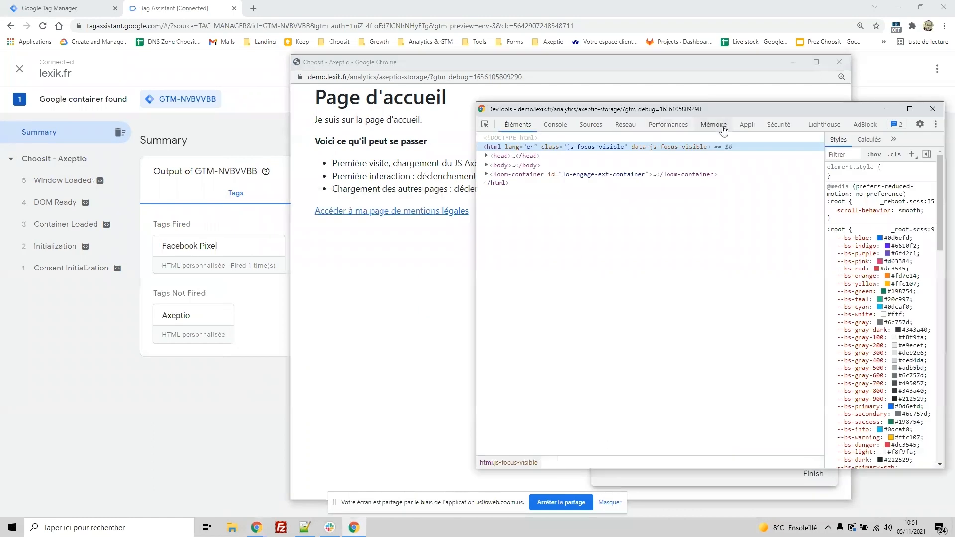
{"action": "left_click", "coordinate": [746, 125]}
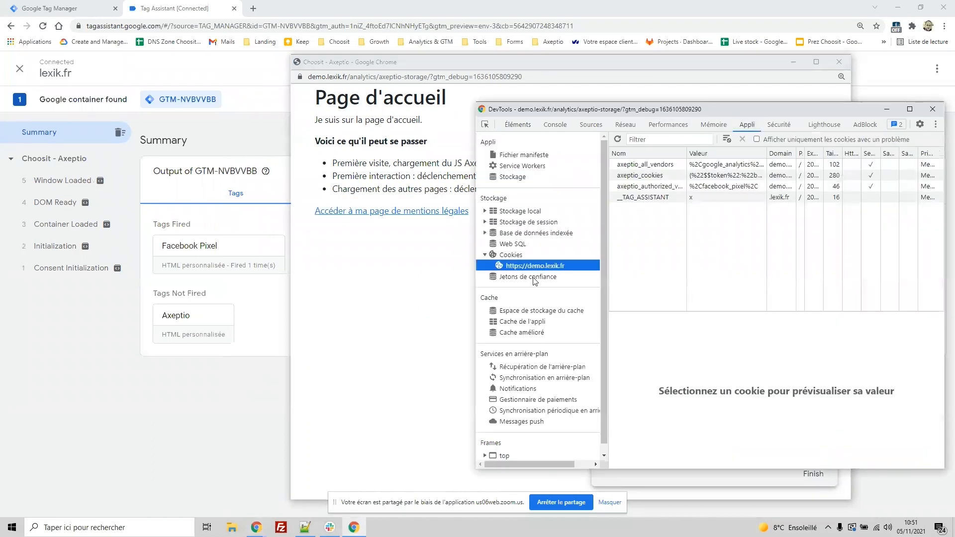
{"action": "left_click", "coordinate": [659, 188]}
{"action": "left_click_drag", "start_coordinate": [614, 330], "coordinate": [657, 330]}
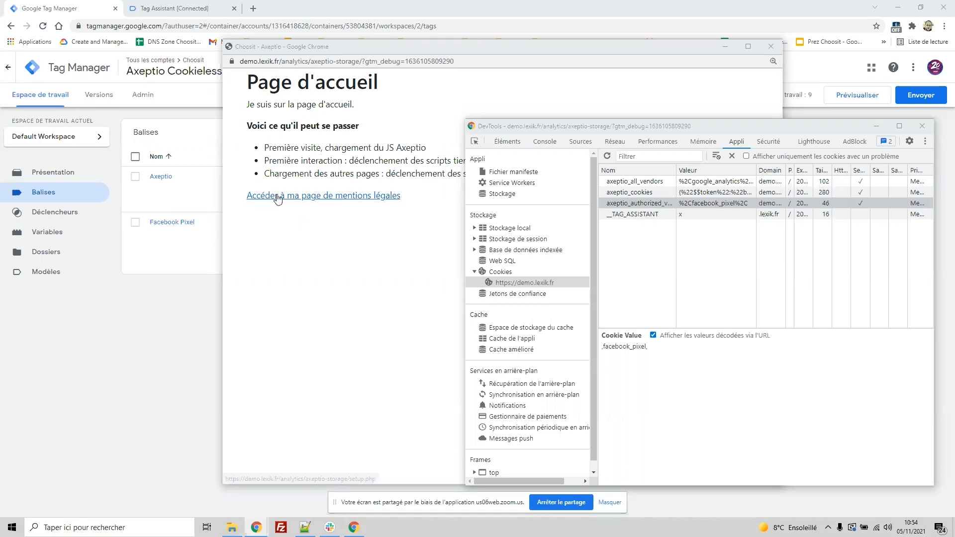
Return to Tag Manager and open the Axeptio tag to examine its activation trigger and exception.
{"action": "left_click", "coordinate": [168, 121]}
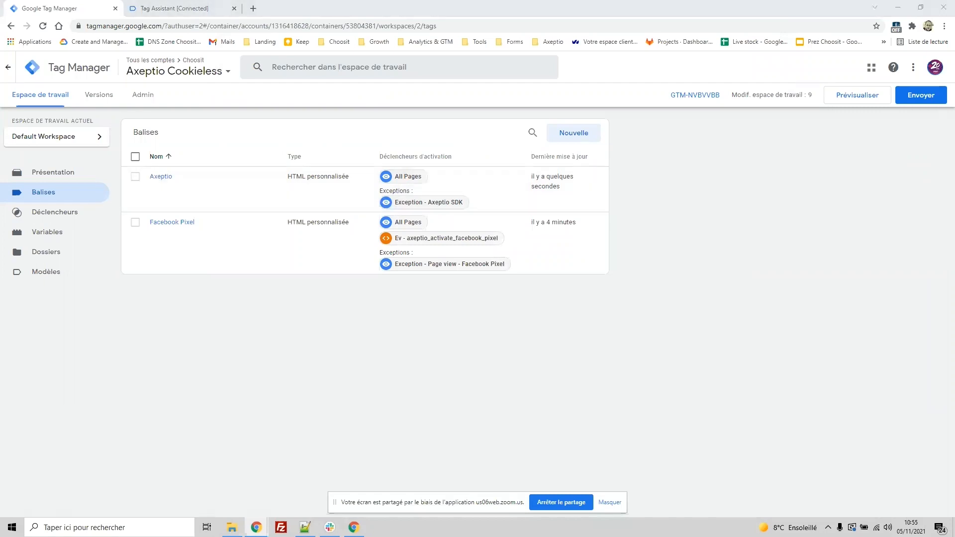
{"action": "left_click", "coordinate": [166, 181]}
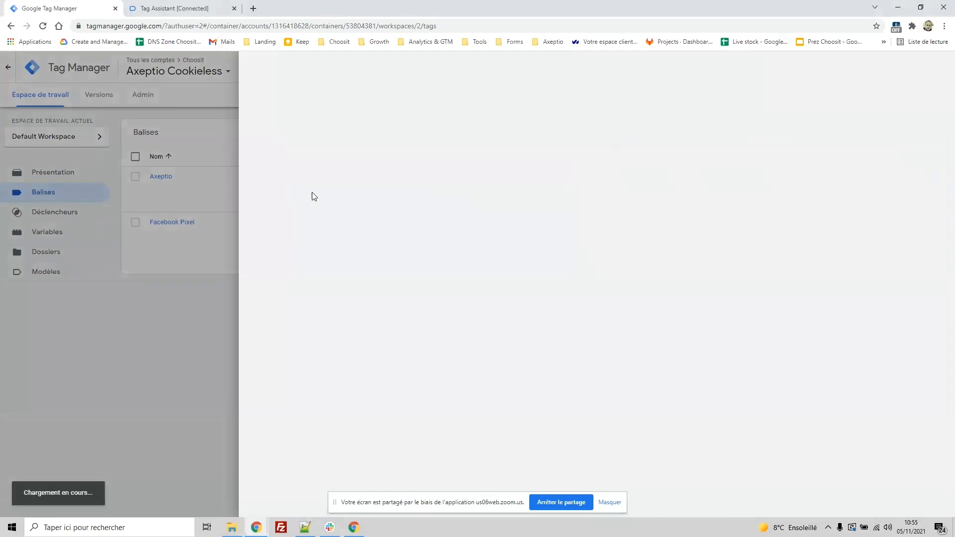
{"action": "scroll", "coordinate": [456, 274], "scroll_direction": "down", "scroll_amount": 1}
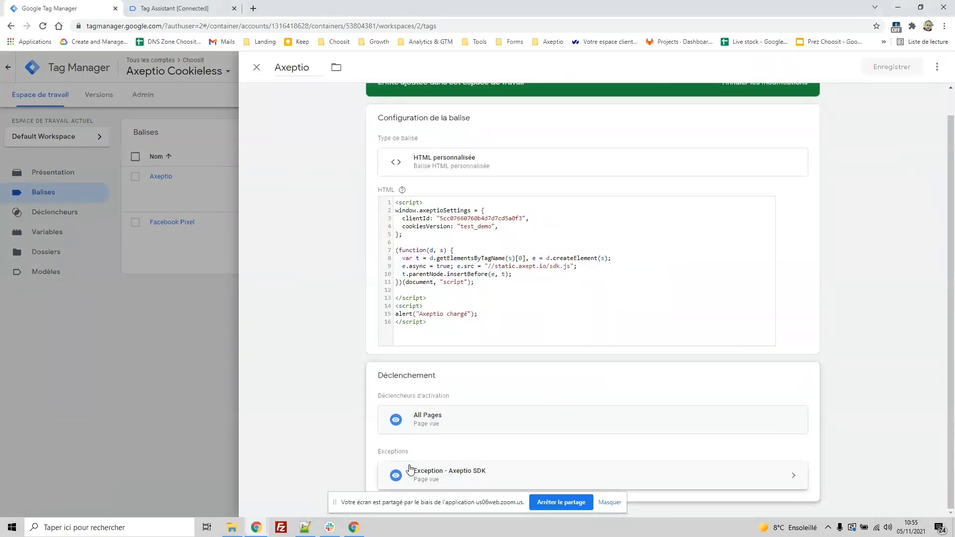
Replace the Axeptio tag's All Pages activation trigger with the Axeptio - All Pages trigger.
{"action": "left_click", "coordinate": [807, 379]}
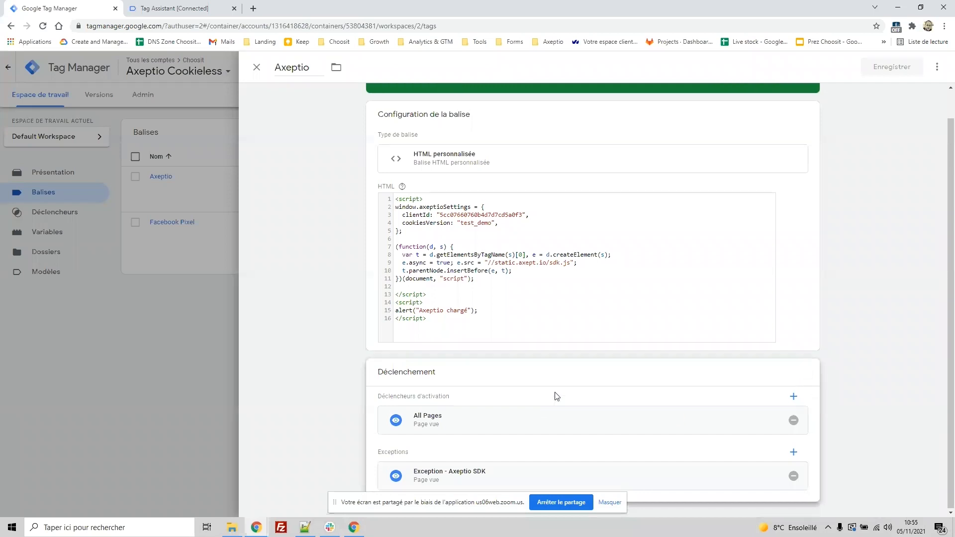
{"action": "left_click", "coordinate": [792, 397]}
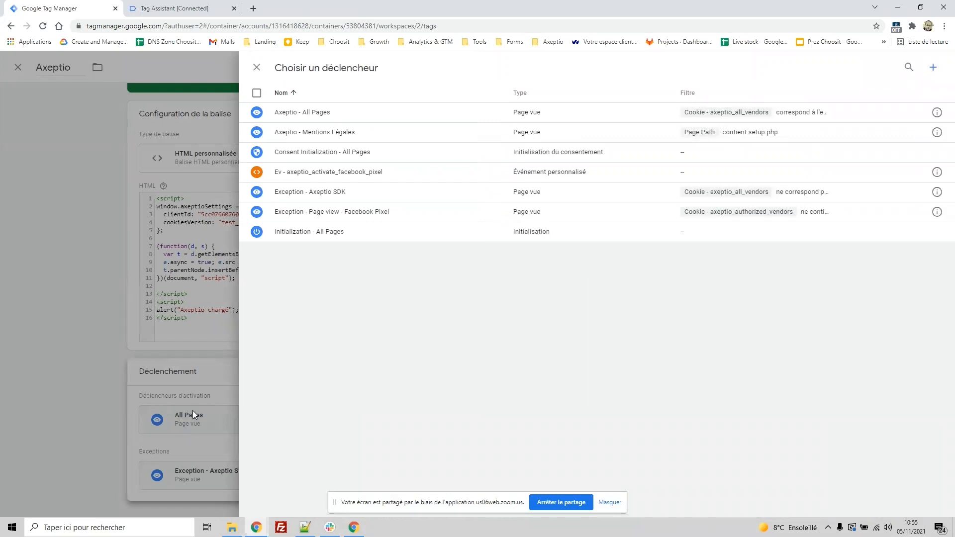
{"action": "left_click", "coordinate": [293, 113]}
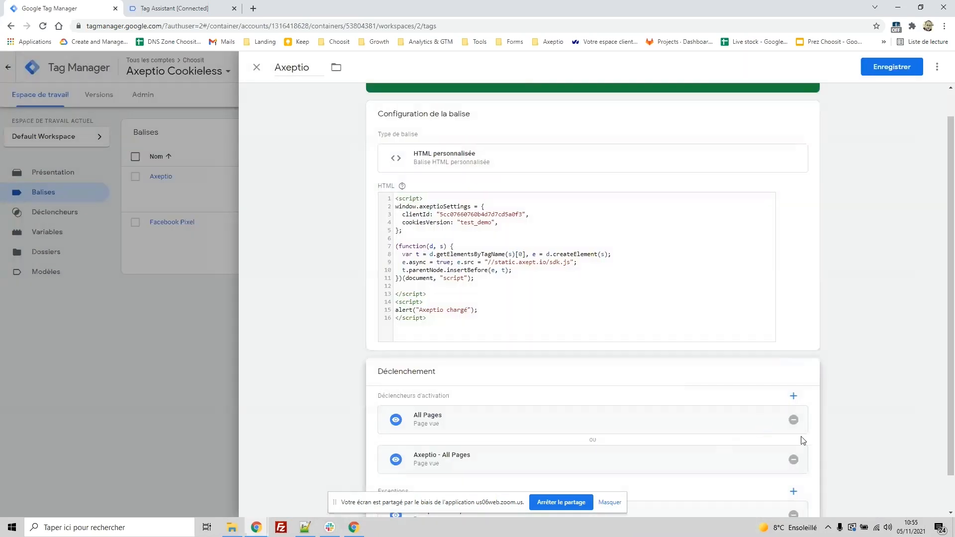
{"action": "left_click", "coordinate": [793, 419]}
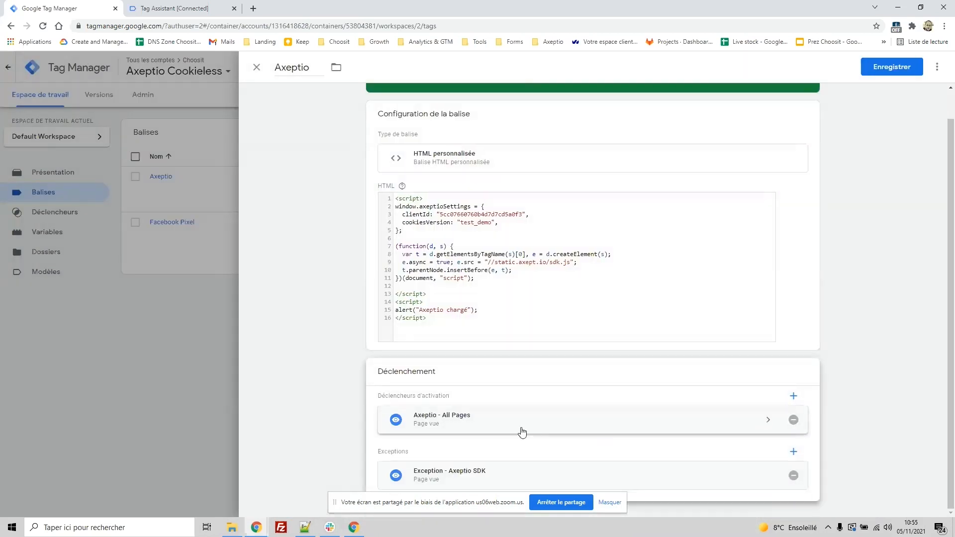
Examine the Axeptio - All Pages trigger's type and cookie condition, leaving its configuration as it is.
{"action": "left_click", "coordinate": [471, 421]}
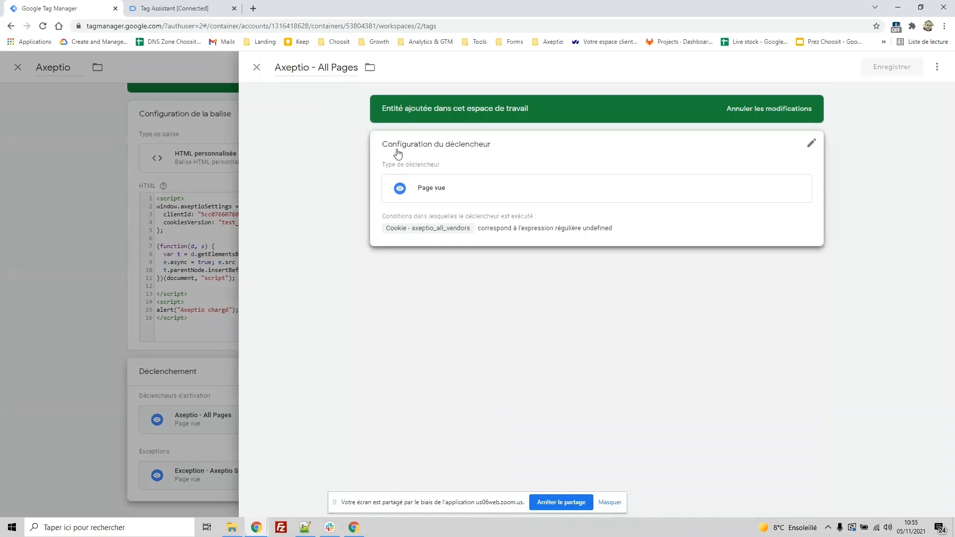
{"action": "left_click", "coordinate": [433, 155]}
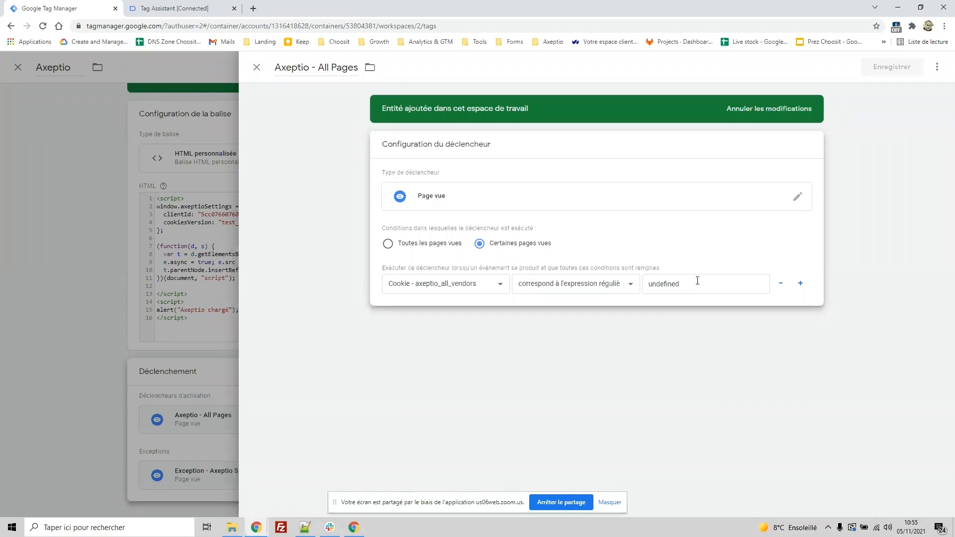
{"action": "left_click", "coordinate": [257, 65]}
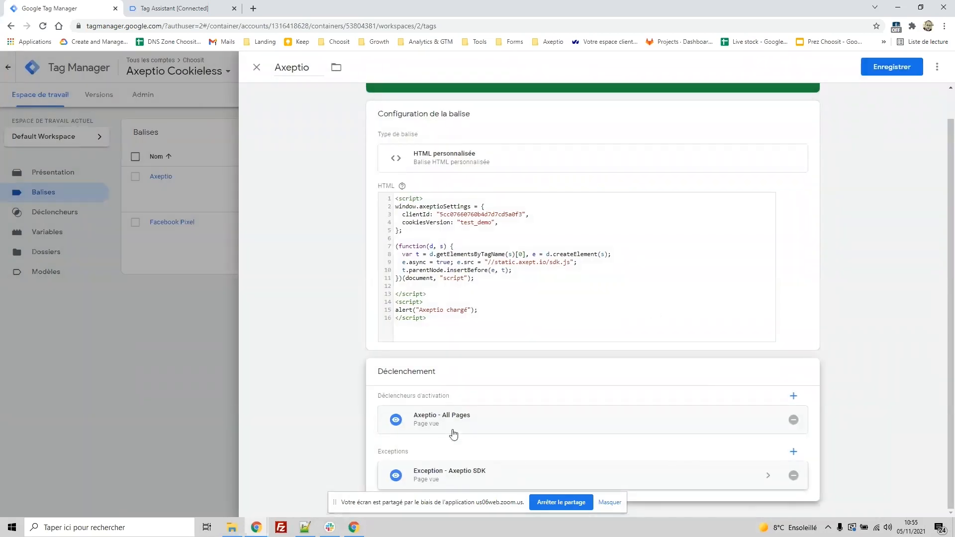
Remove the Exception - Axeptio SDK exception and add Axeptio - Mentions Légales as a second activation trigger of the Axeptio tag.
{"action": "left_click", "coordinate": [793, 475]}
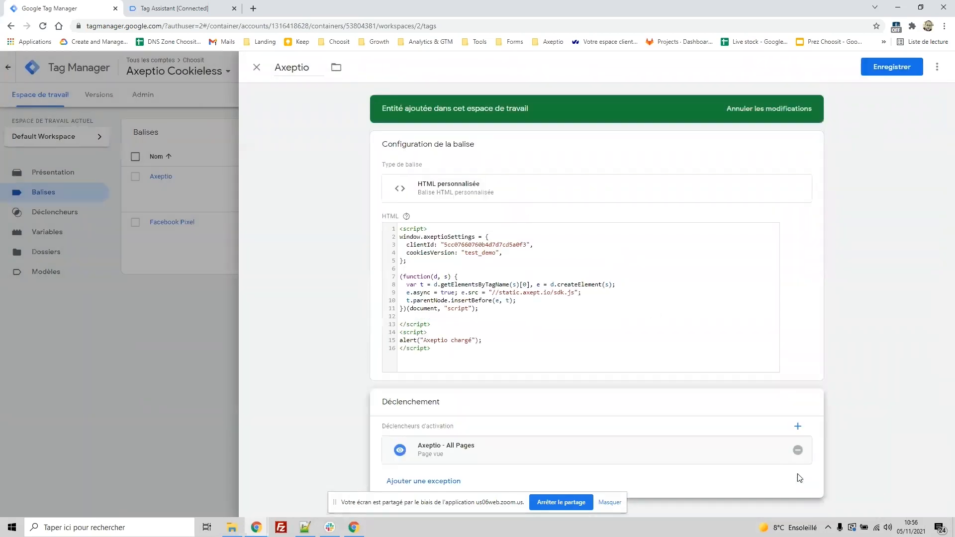
{"action": "left_click", "coordinate": [797, 428]}
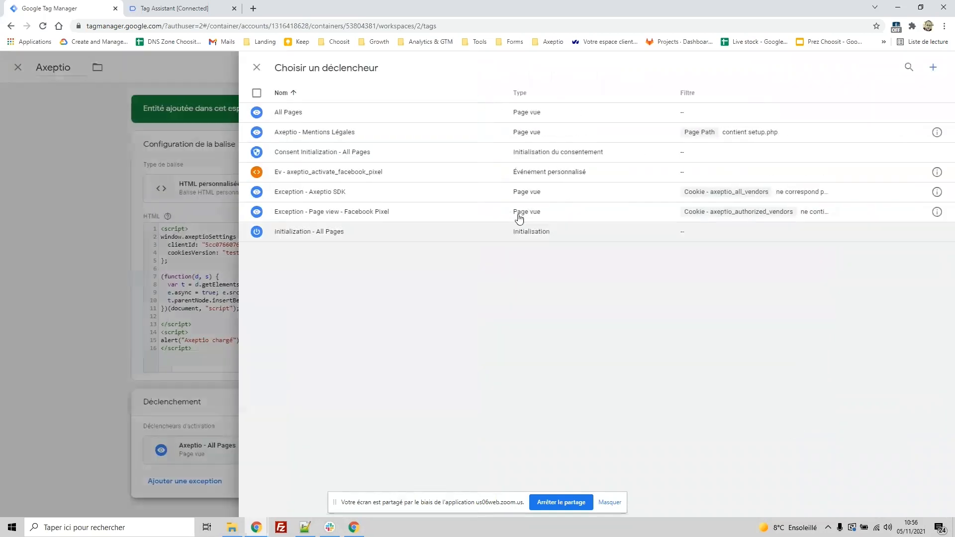
{"action": "left_click", "coordinate": [344, 130]}
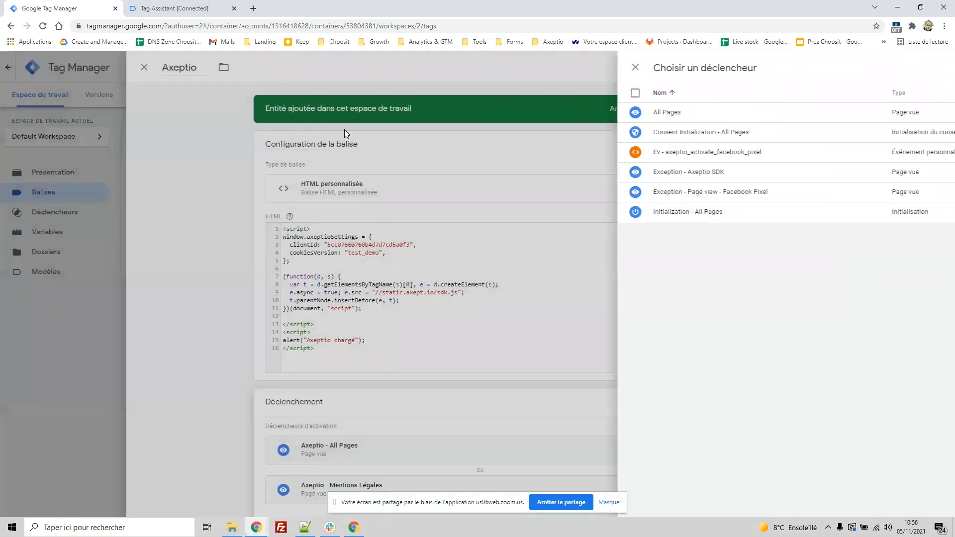
Examine the Axeptio - Mentions Légales trigger's Page Path condition and return to the Axeptio tag.
{"action": "left_click", "coordinate": [481, 450]}
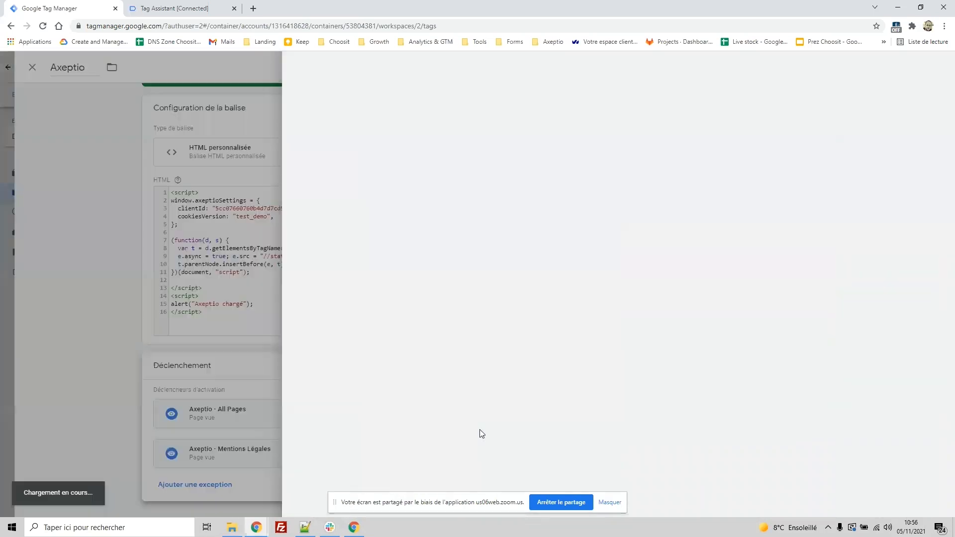
{"action": "left_click", "coordinate": [449, 186]}
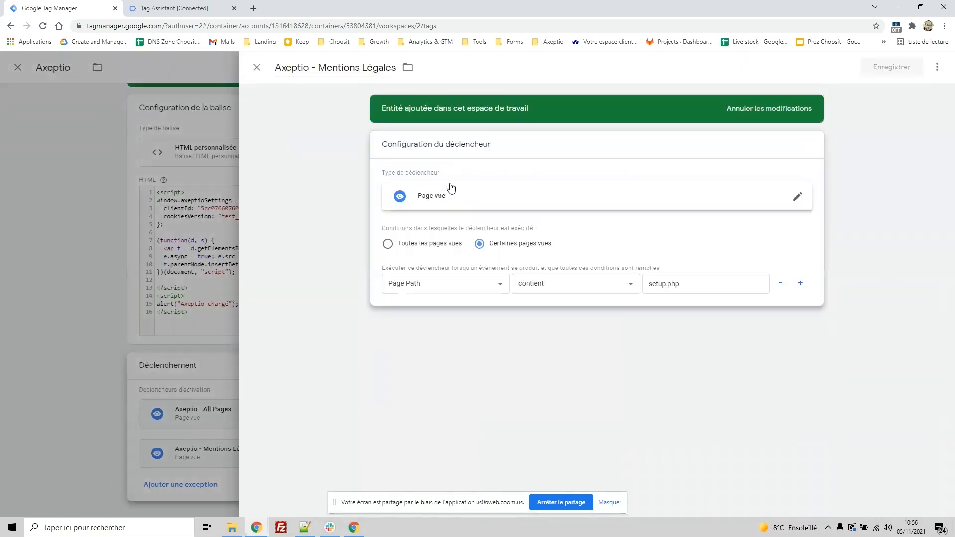
{"action": "left_click_drag", "start_coordinate": [676, 286], "coordinate": [647, 289]}
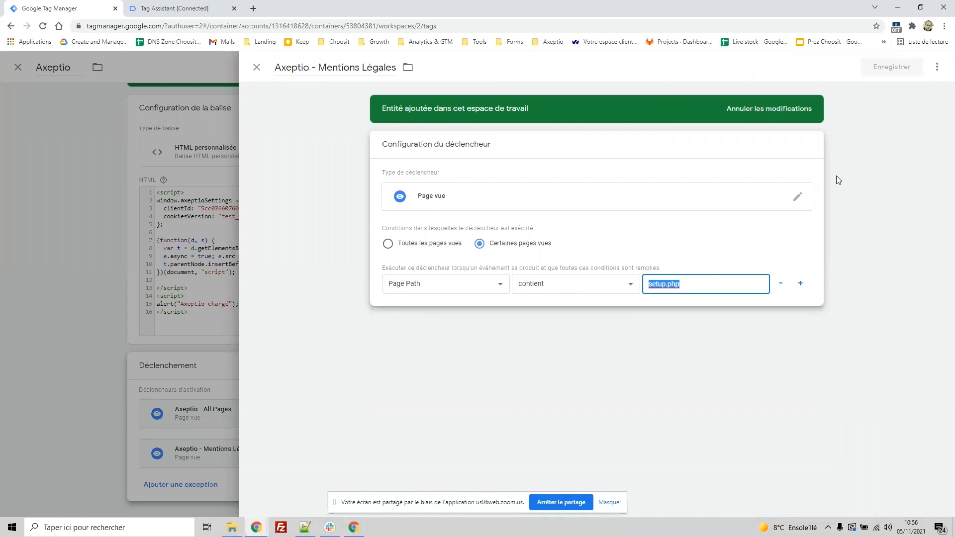
{"action": "left_click", "coordinate": [256, 68]}
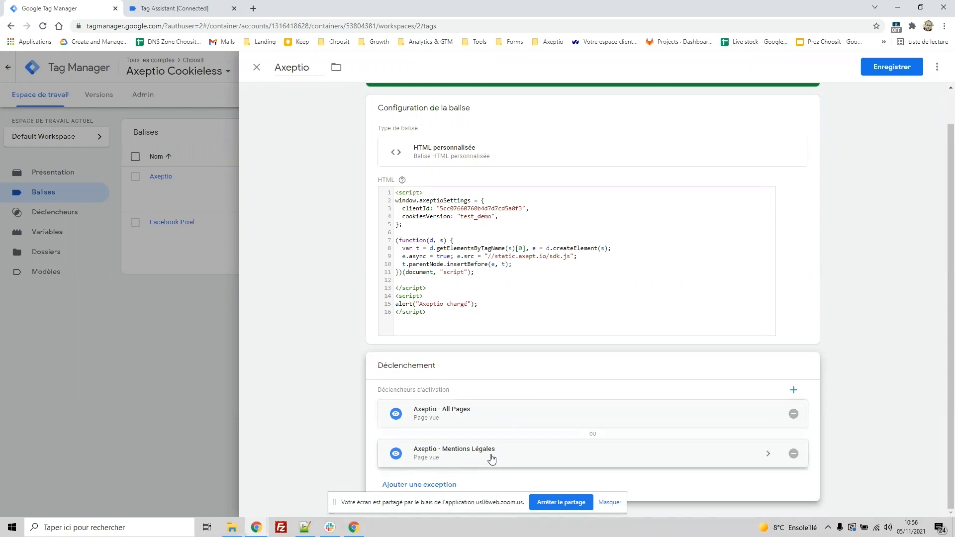
Save the Axeptio tag and connect a new preview session of the container in Tag Assistant.
{"action": "left_click", "coordinate": [891, 66]}
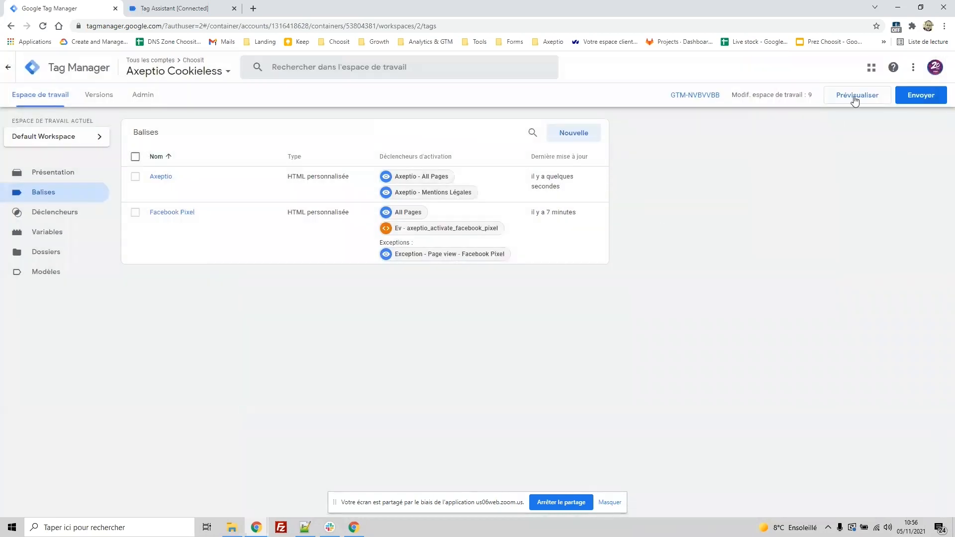
{"action": "left_click", "coordinate": [854, 101]}
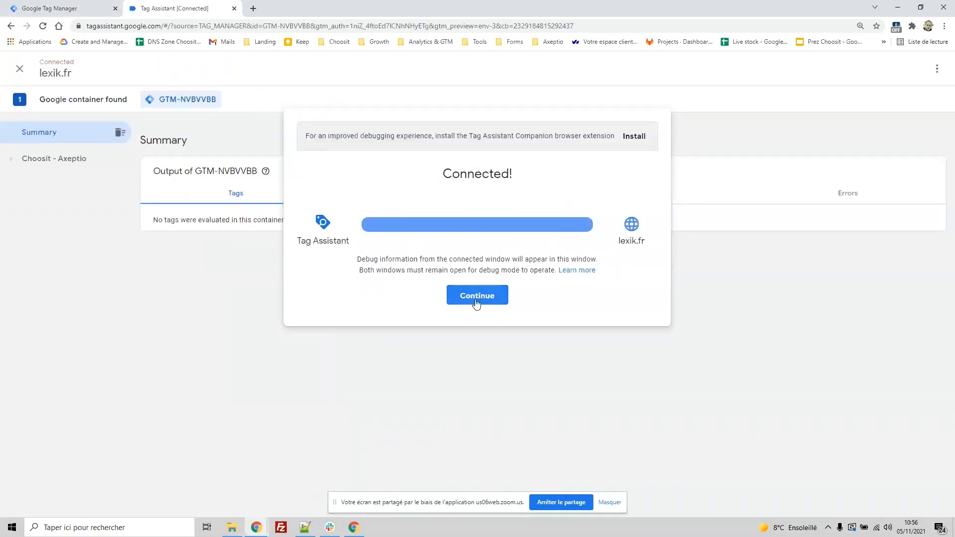
{"action": "left_click", "coordinate": [477, 295]}
Switch to the demo page, open its legal notices page and dismiss the Facebook Pixel and Axeptio alerts along the way.
{"action": "mouse_move", "coordinate": [256, 527]}
{"action": "left_click", "coordinate": [334, 481]}
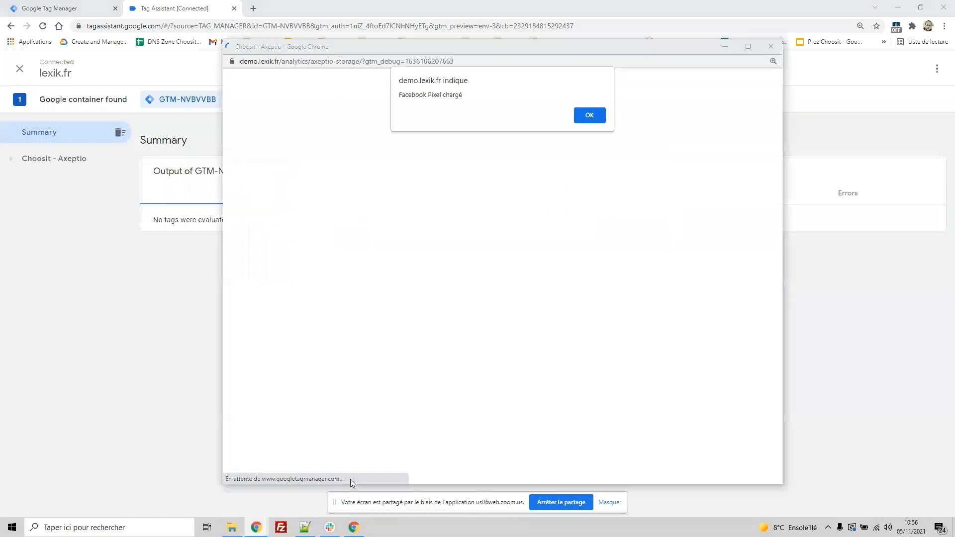
{"action": "left_click", "coordinate": [589, 116]}
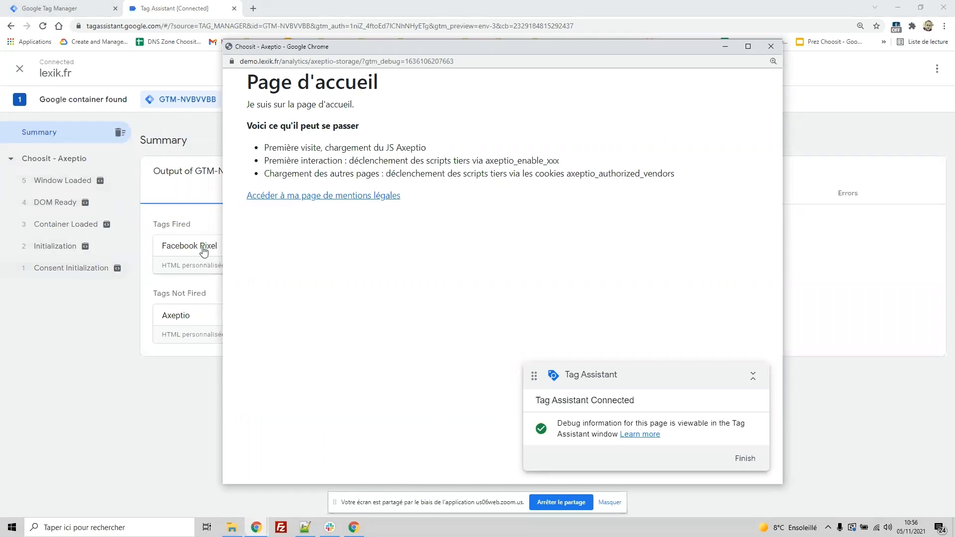
{"action": "left_click", "coordinate": [306, 197]}
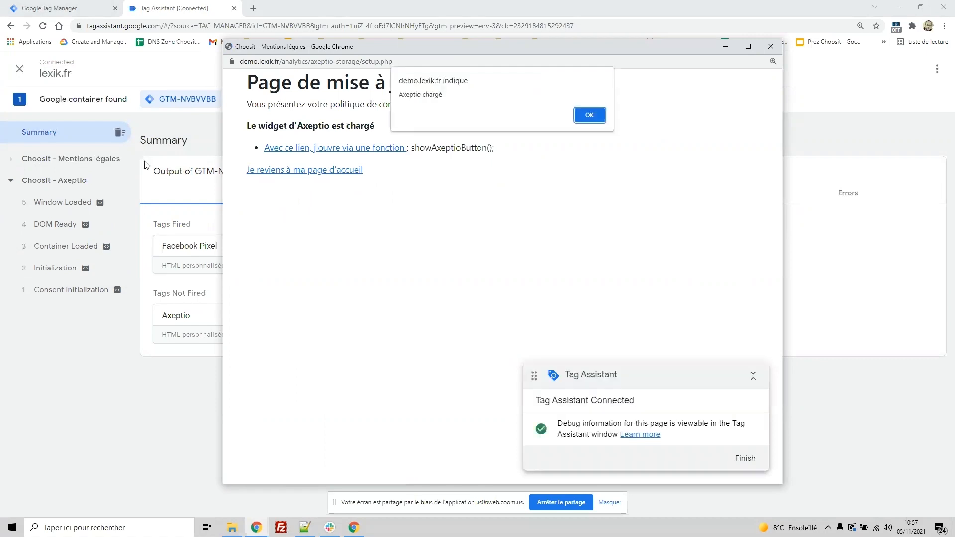
{"action": "left_click_drag", "start_coordinate": [410, 96], "coordinate": [457, 96]}
{"action": "left_click", "coordinate": [586, 115]}
{"action": "left_click", "coordinate": [585, 113]}
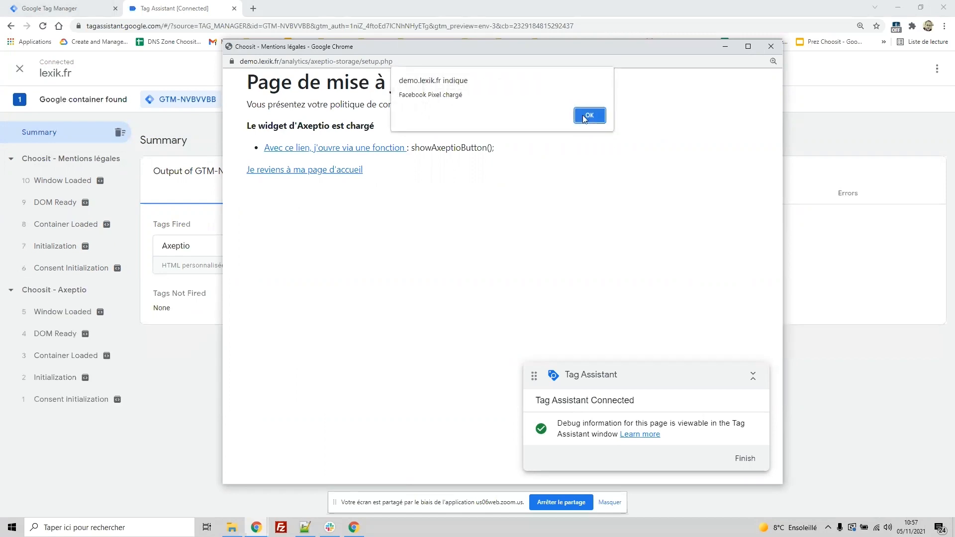
{"action": "left_click", "coordinate": [583, 114]}
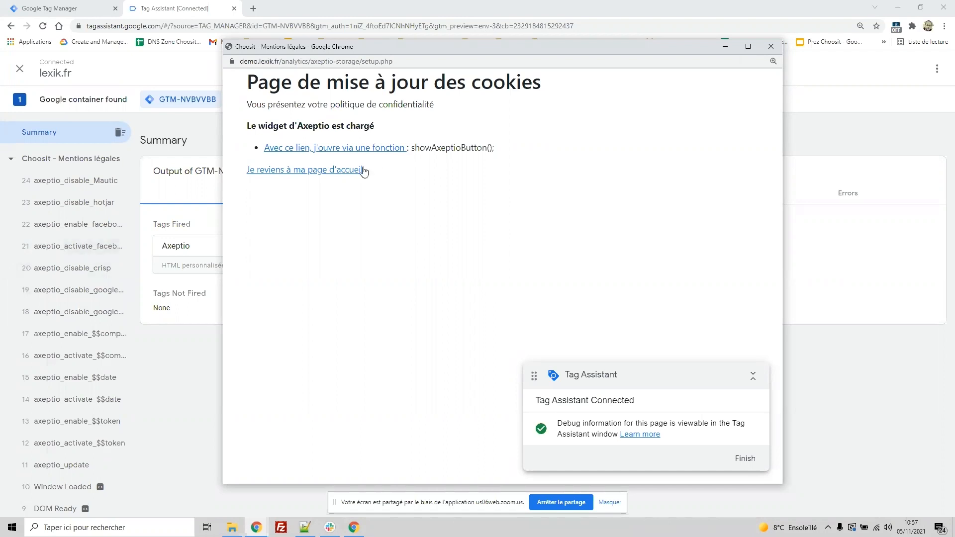
Reopen the consent widget from the page link, allow Google Optimize, disallow Facebook Pixel and finish the consent.
{"action": "left_click_drag", "start_coordinate": [413, 147], "coordinate": [426, 147]}
{"action": "left_click", "coordinate": [427, 147]}
{"action": "left_click", "coordinate": [373, 149]}
{"action": "left_click", "coordinate": [253, 462]}
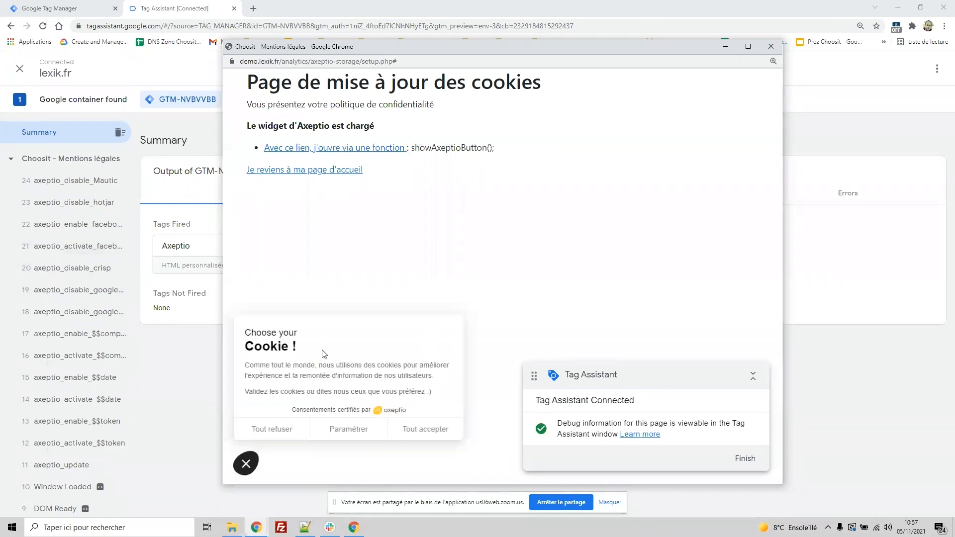
{"action": "left_click", "coordinate": [350, 427]}
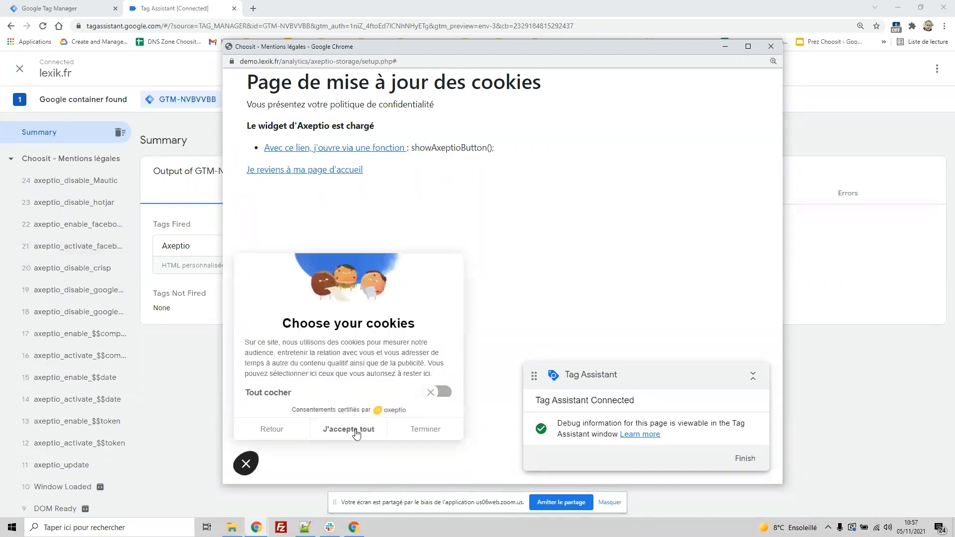
{"action": "left_click", "coordinate": [425, 291]}
{"action": "left_click", "coordinate": [427, 353]}
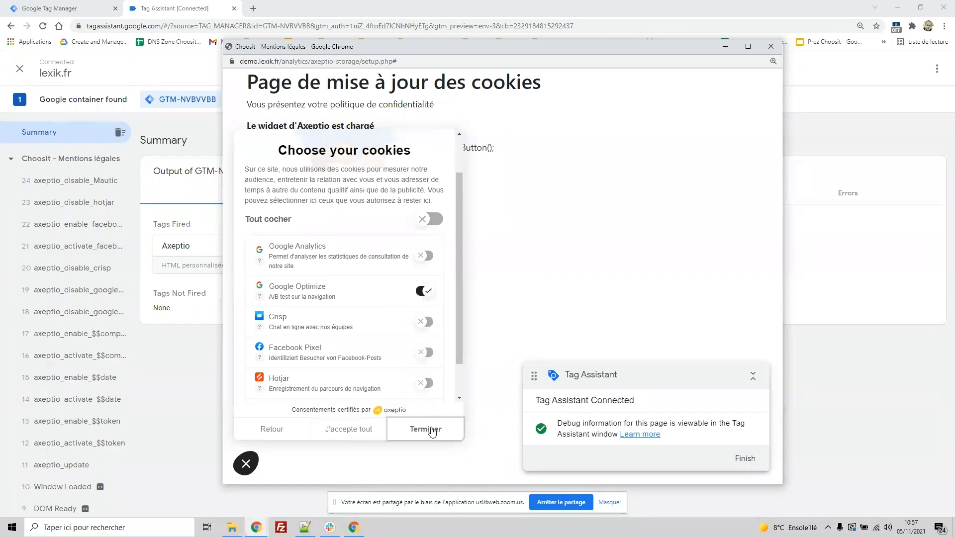
{"action": "left_click", "coordinate": [428, 429]}
{"action": "right_click", "coordinate": [510, 245]}
{"action": "left_click", "coordinate": [541, 407]}
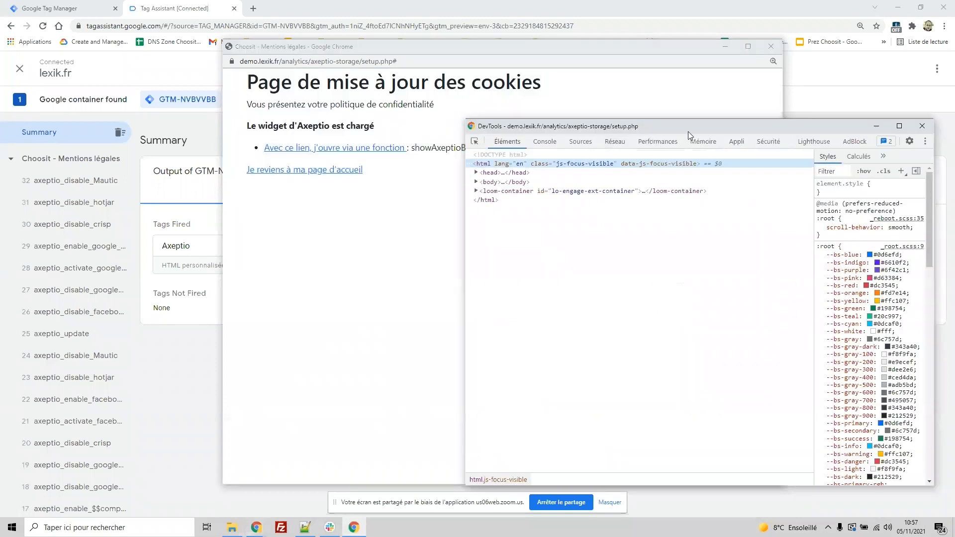
{"action": "left_click", "coordinate": [731, 143]}
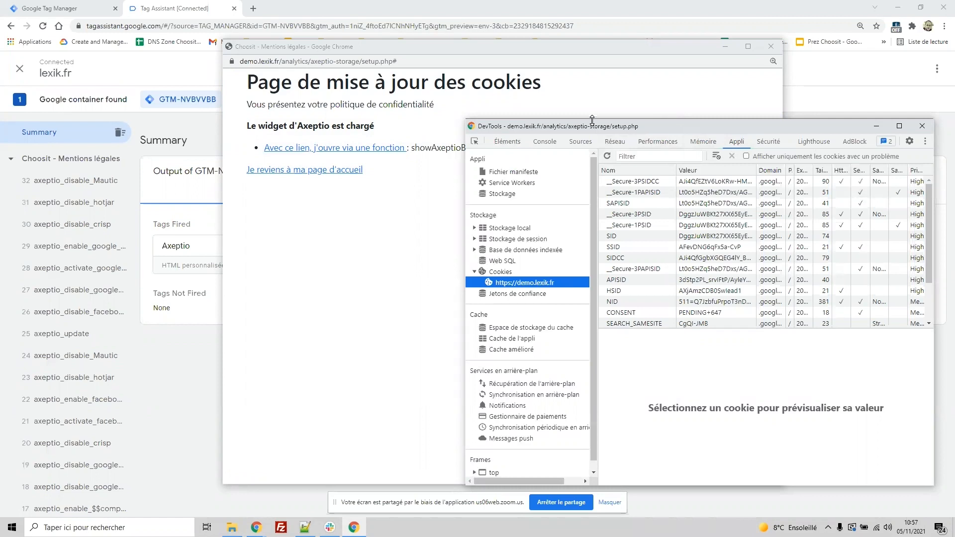
{"action": "left_click", "coordinate": [391, 241]}
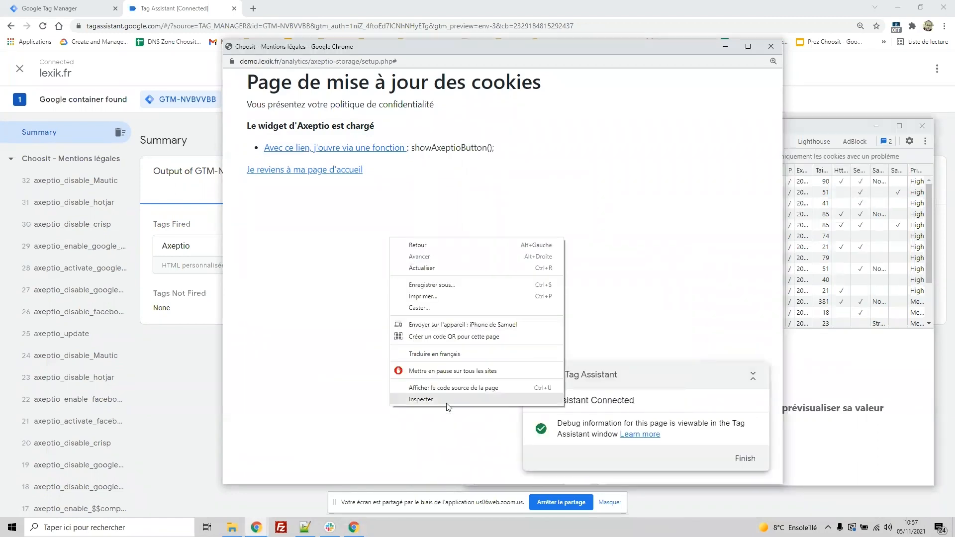
{"action": "left_click", "coordinate": [420, 398]}
{"action": "left_click", "coordinate": [736, 141]}
{"action": "left_click", "coordinate": [527, 273]}
{"action": "left_click", "coordinate": [530, 283]}
Inspect the decoded value of the axeptio_authorized_vendors cookie in the cookie list.
{"action": "left_click_drag", "start_coordinate": [676, 122], "coordinate": [489, 105]}
{"action": "left_click_drag", "start_coordinate": [580, 396], "coordinate": [580, 387]}
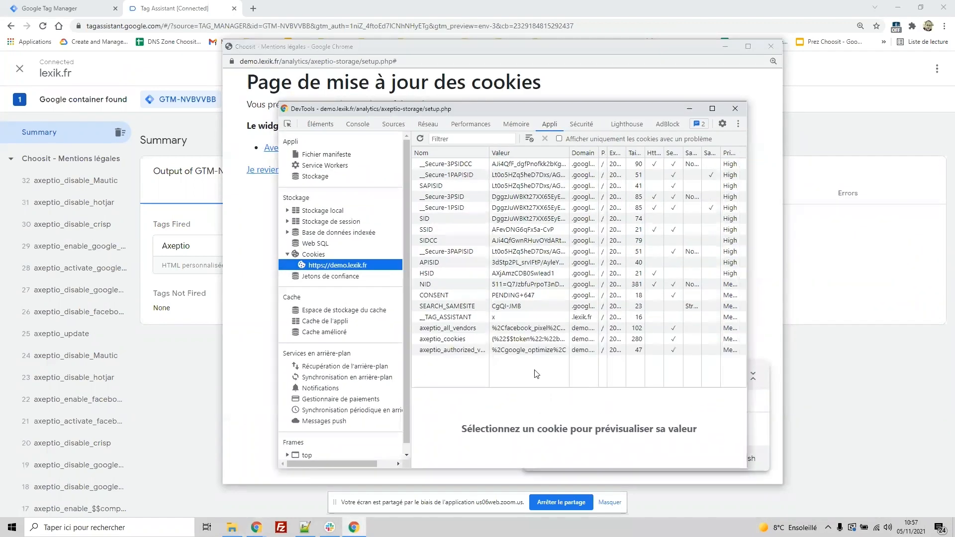
{"action": "left_click", "coordinate": [537, 352]}
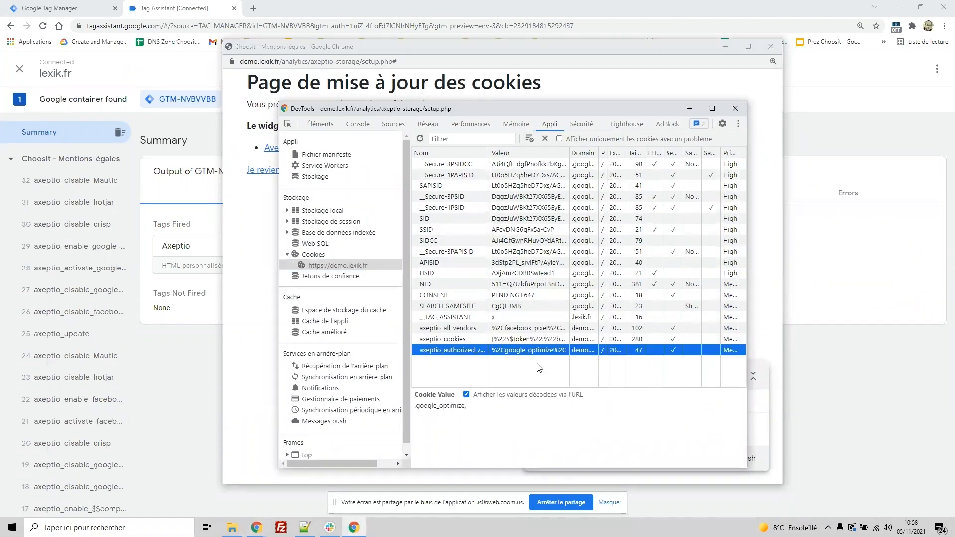
{"action": "double_click", "coordinate": [425, 408]}
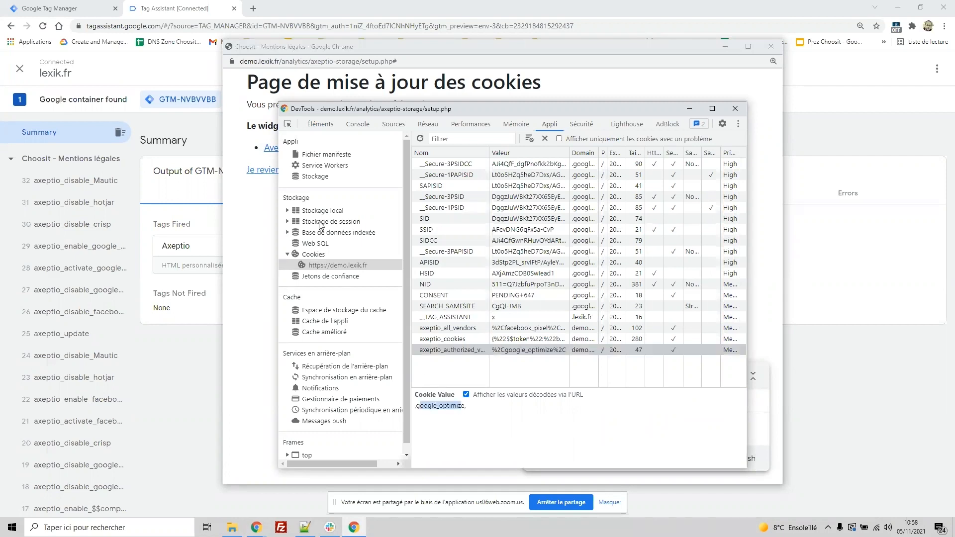
{"action": "left_click_drag", "start_coordinate": [346, 103], "coordinate": [477, 134]}
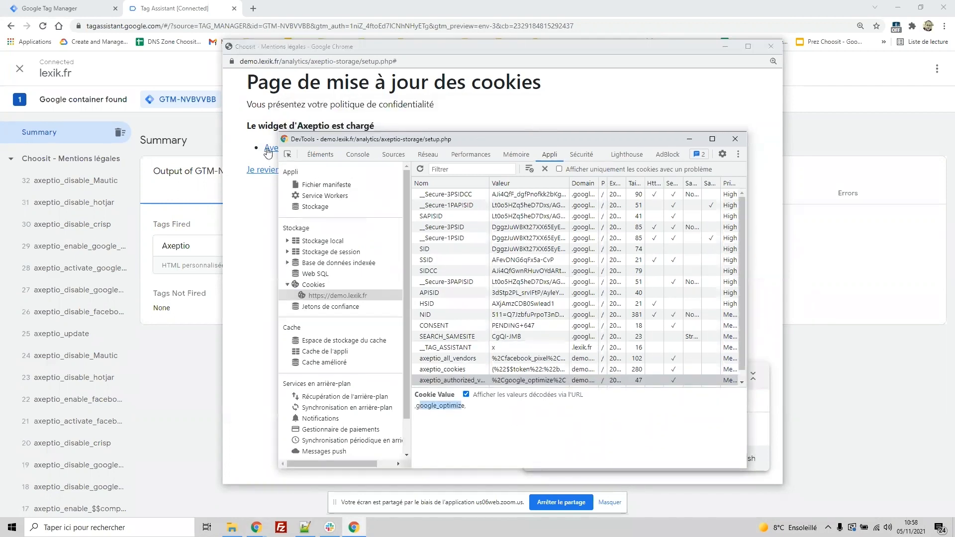
Reopen the consent widget from the page link, accept all cookies and dismiss the alert.
{"action": "left_click", "coordinate": [269, 151]}
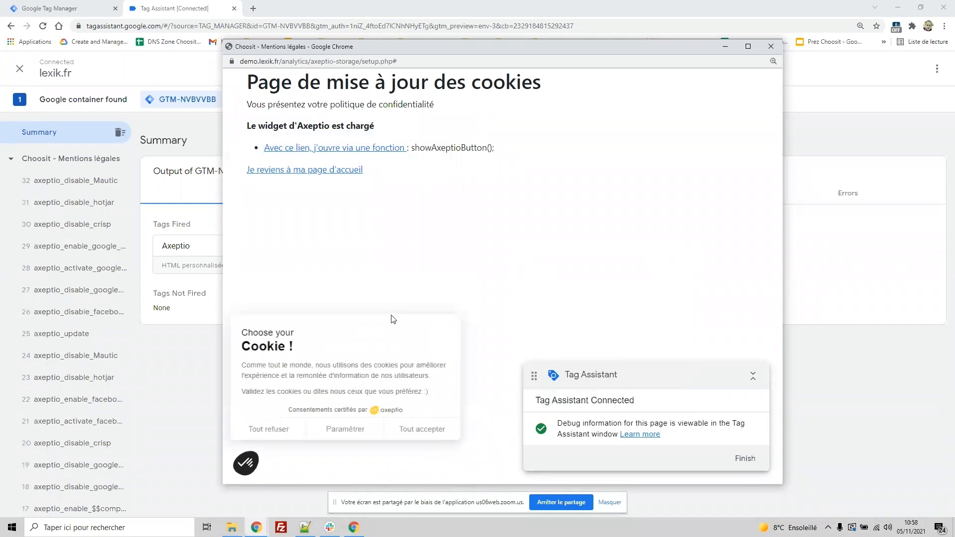
{"action": "left_click", "coordinate": [415, 431]}
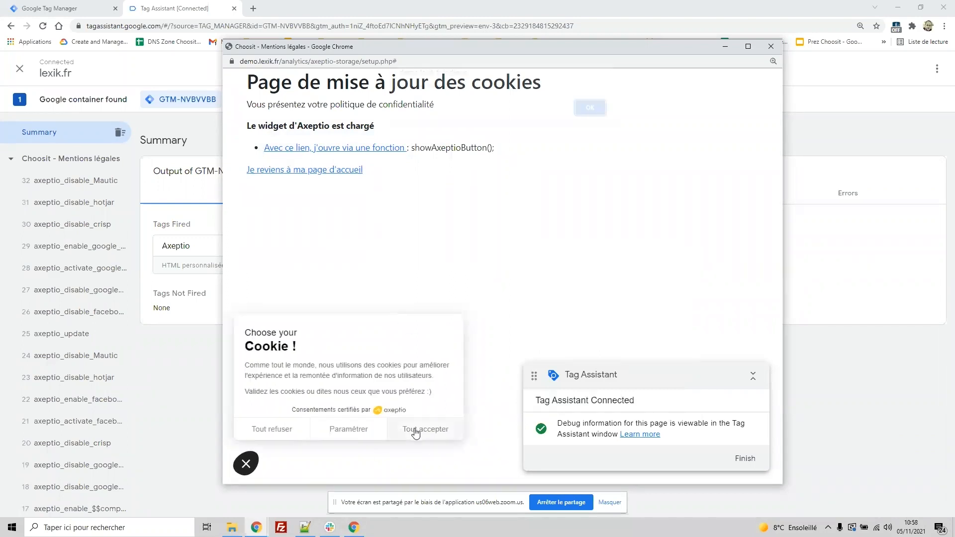
{"action": "left_click", "coordinate": [589, 117]}
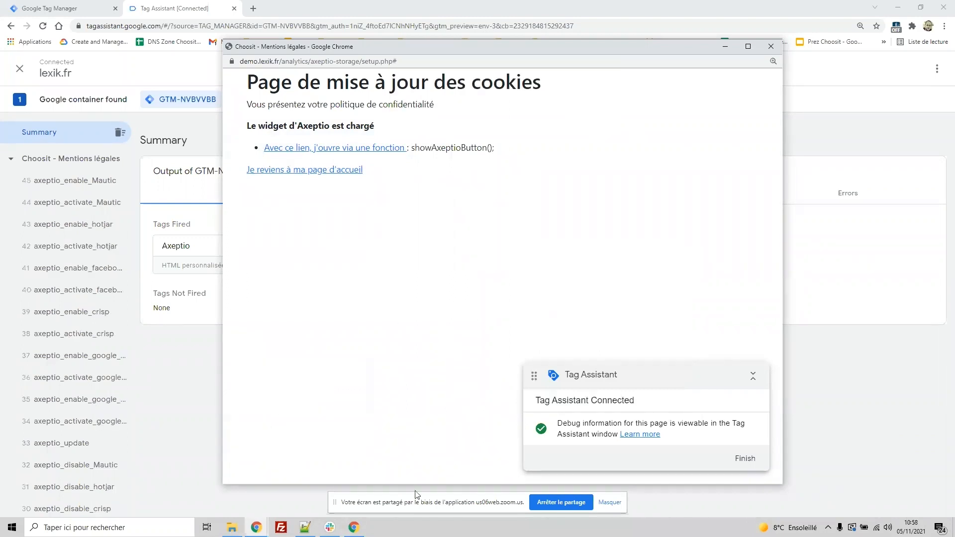
{"action": "left_click", "coordinate": [263, 528]}
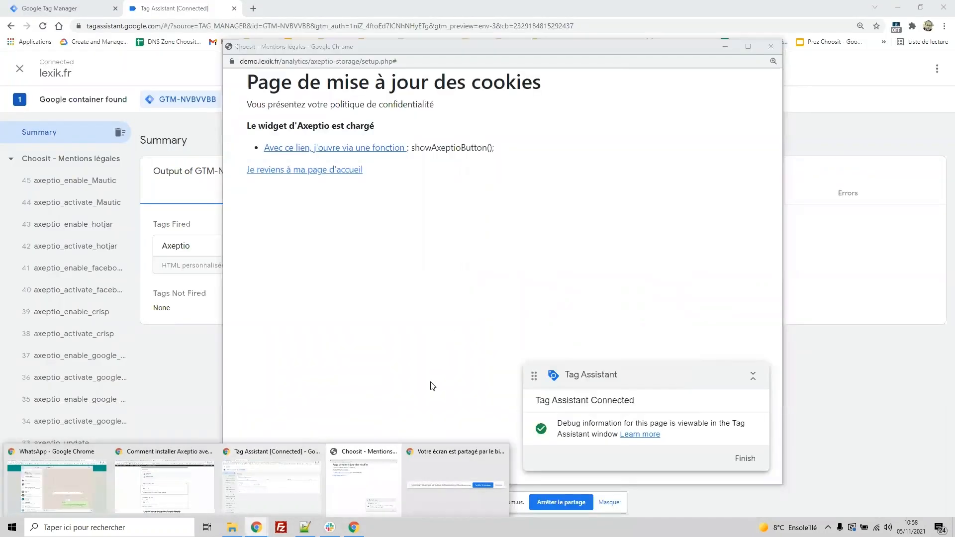
Open the developer tools on the legal notices page and check the vendors in the decoded axeptio_authorized_vendors cookie.
{"action": "right_click", "coordinate": [500, 194]}
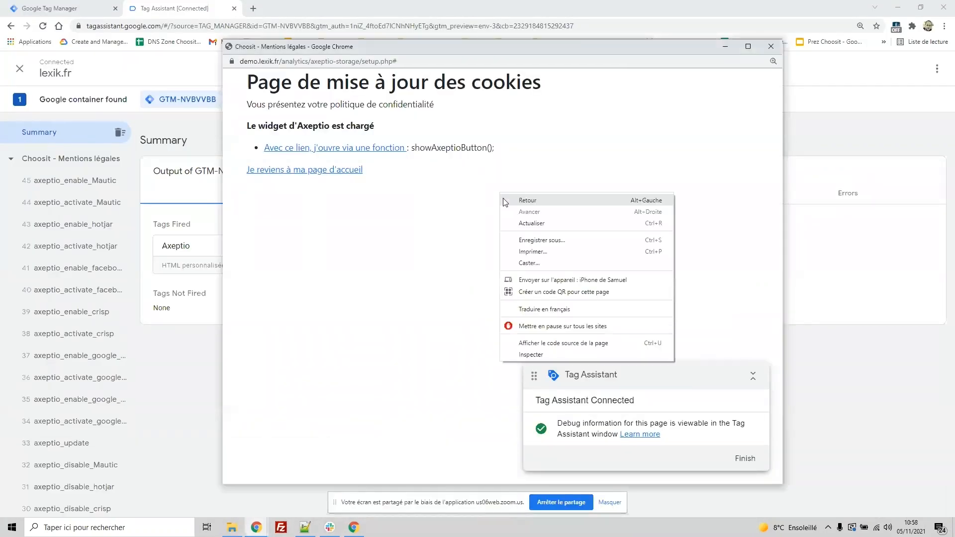
{"action": "left_click", "coordinate": [532, 354]}
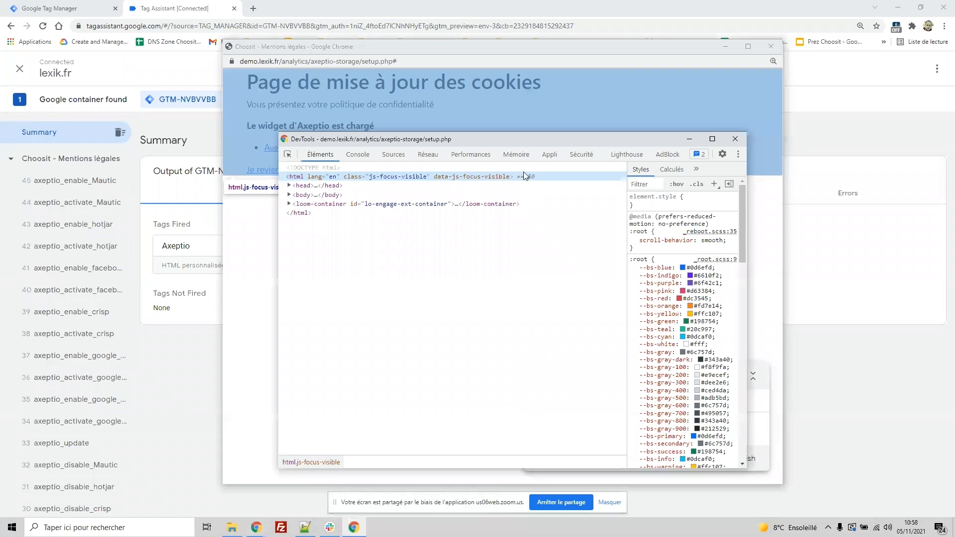
{"action": "left_click", "coordinate": [550, 154]}
{"action": "scroll", "coordinate": [469, 349], "scroll_direction": "down", "scroll_amount": 1}
{"action": "left_click_drag", "start_coordinate": [417, 406], "coordinate": [579, 406]}
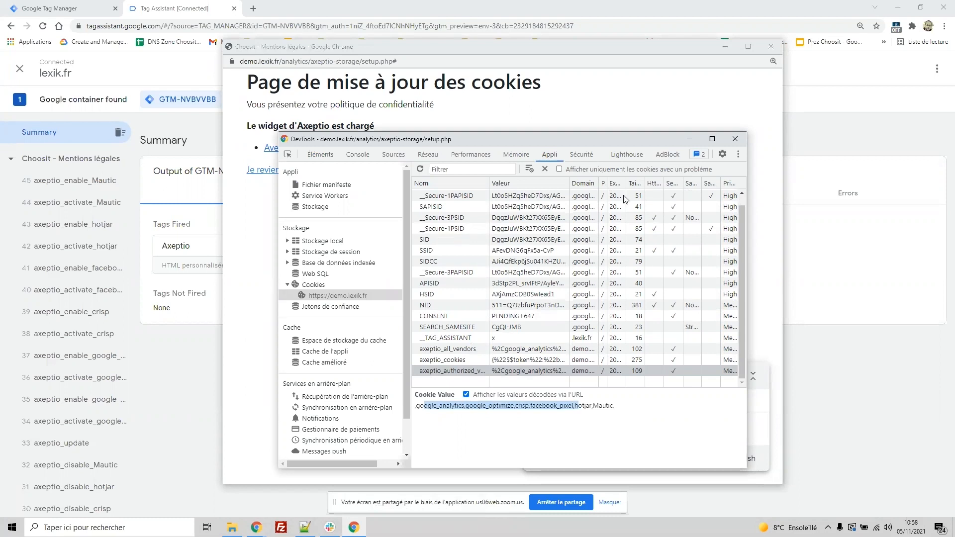
Move the developer tools window aside, follow the link back to the home page and dismiss the Facebook Pixel alert.
{"action": "left_click_drag", "start_coordinate": [629, 140], "coordinate": [779, 79]}
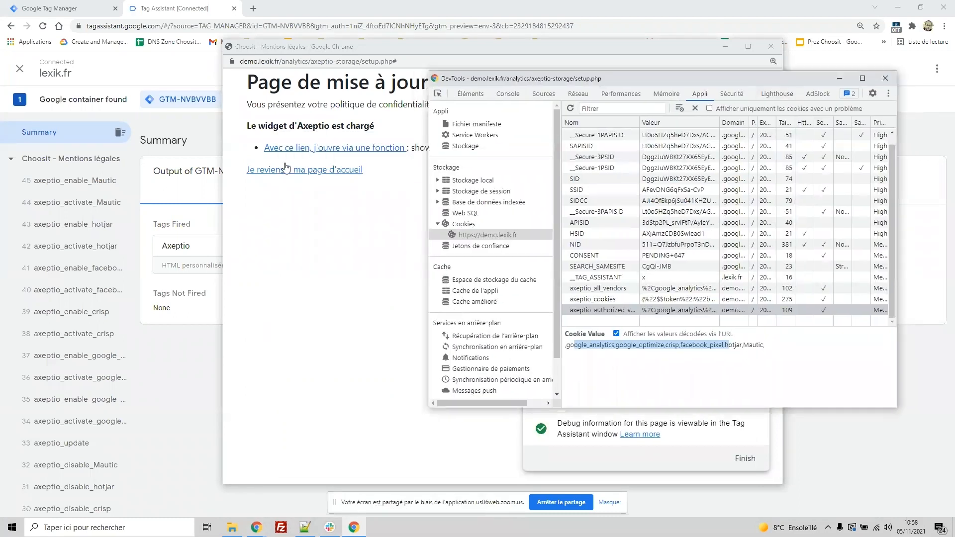
{"action": "left_click", "coordinate": [286, 169]}
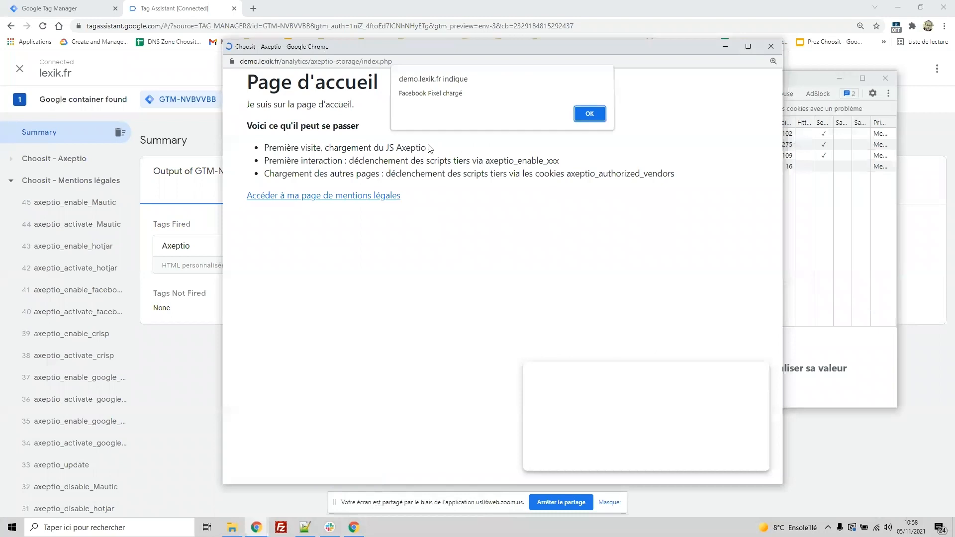
{"action": "left_click", "coordinate": [581, 115]}
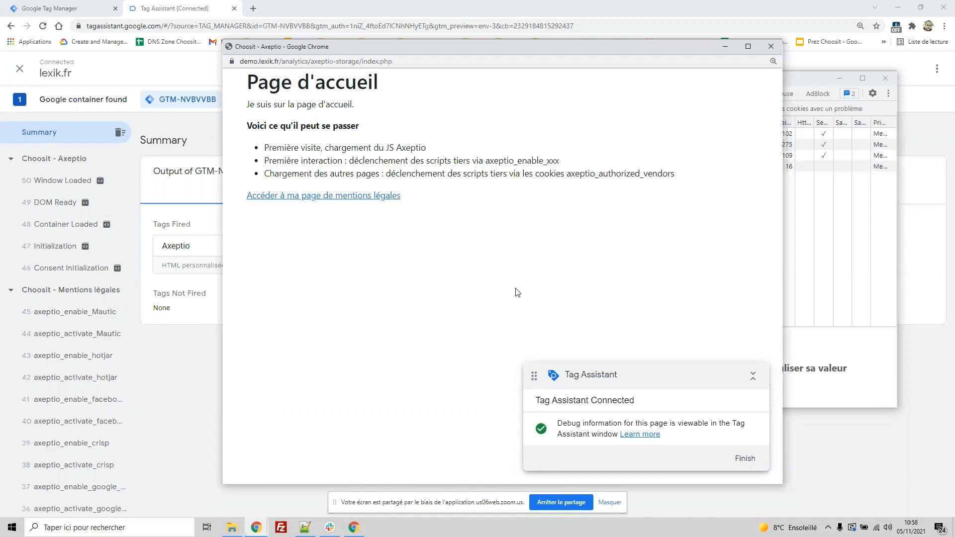
In Tag Assistant, open axeptio_update event 25 and expand its API call to examine the authorized vendors.
{"action": "scroll", "coordinate": [122, 418], "scroll_direction": "down", "scroll_amount": 5}
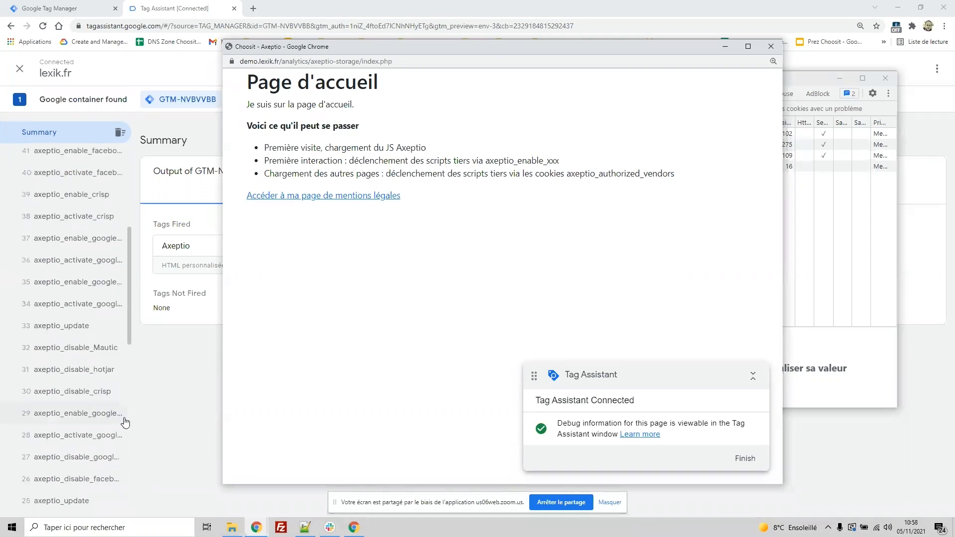
{"action": "left_click", "coordinate": [79, 508]}
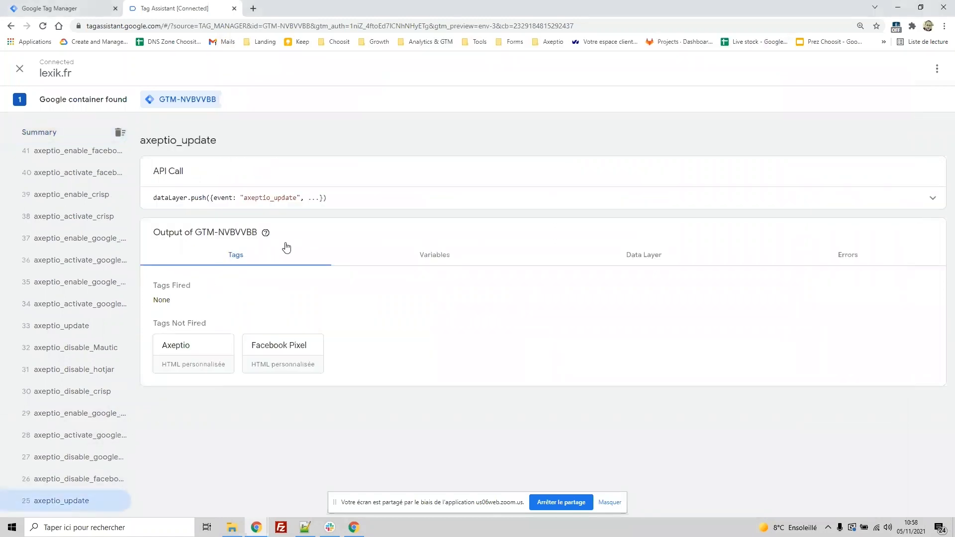
{"action": "left_click", "coordinate": [932, 199]}
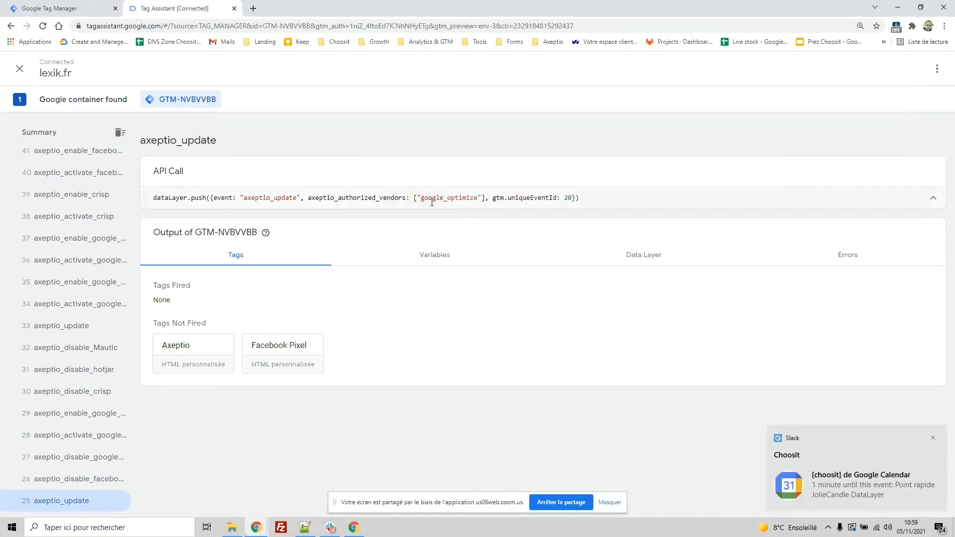
Review the tags for the Window Loaded and DOM Ready events of the first legal notices page load.
{"action": "scroll", "coordinate": [62, 343], "scroll_direction": "down", "scroll_amount": 10}
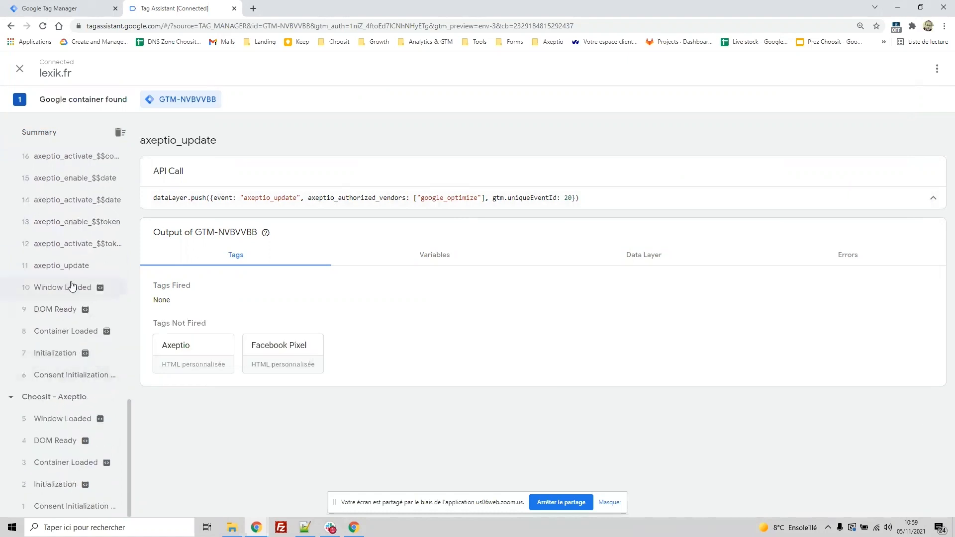
{"action": "left_click", "coordinate": [67, 289]}
{"action": "left_click", "coordinate": [67, 311]}
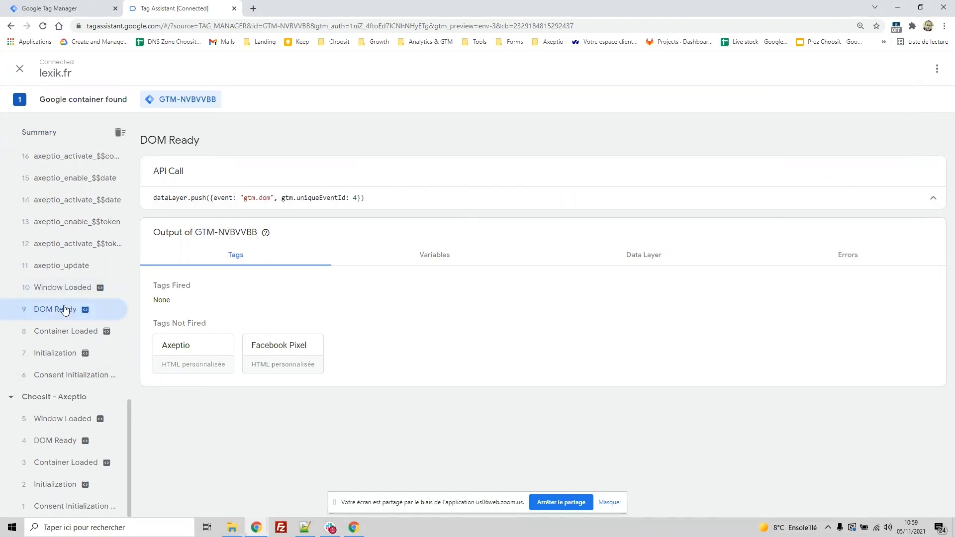